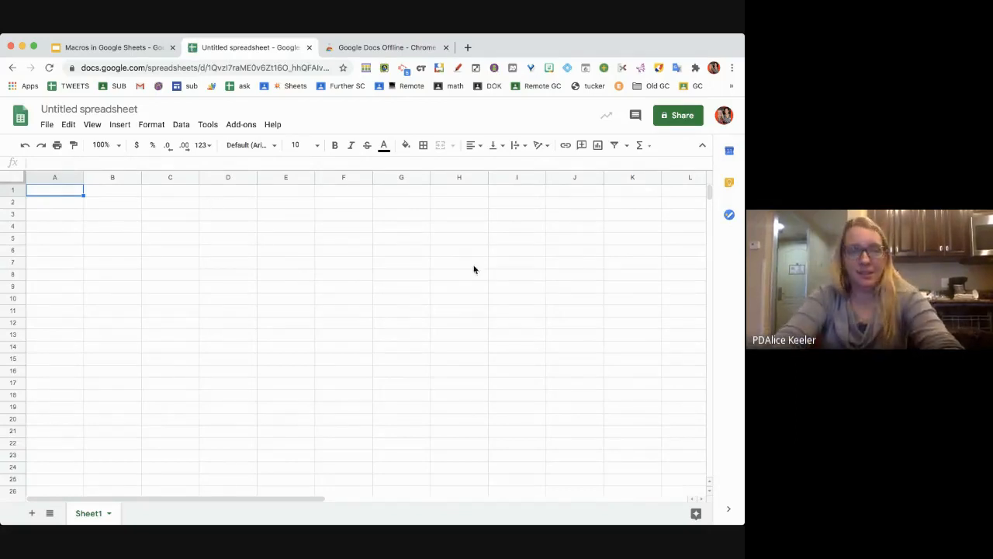
- Rename the untitled spreadsheet as "sample spreadsheet"
{"action": "left_click", "coordinate": [361, 338]}
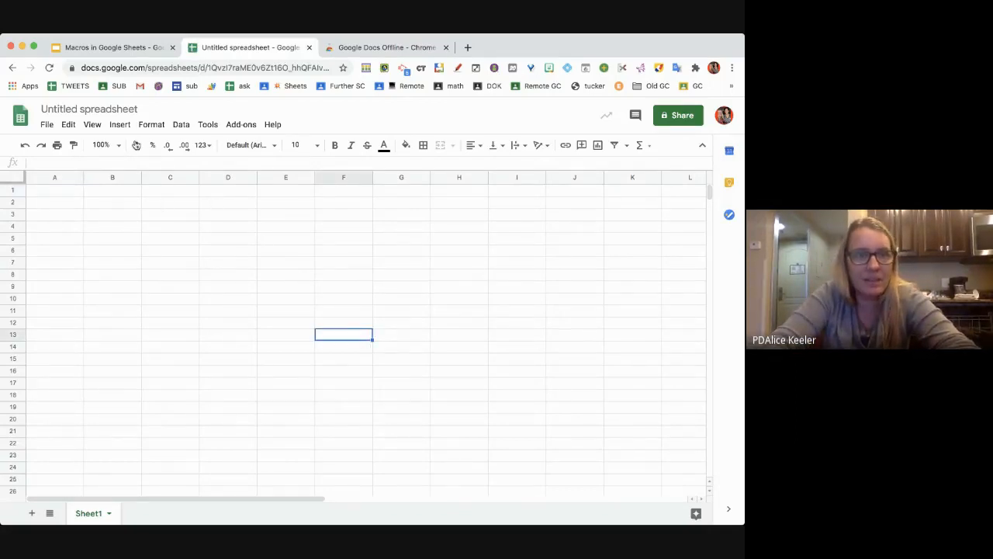
{"action": "left_click", "coordinate": [107, 110]}
{"action": "type", "text": "sample spreadsheet"}
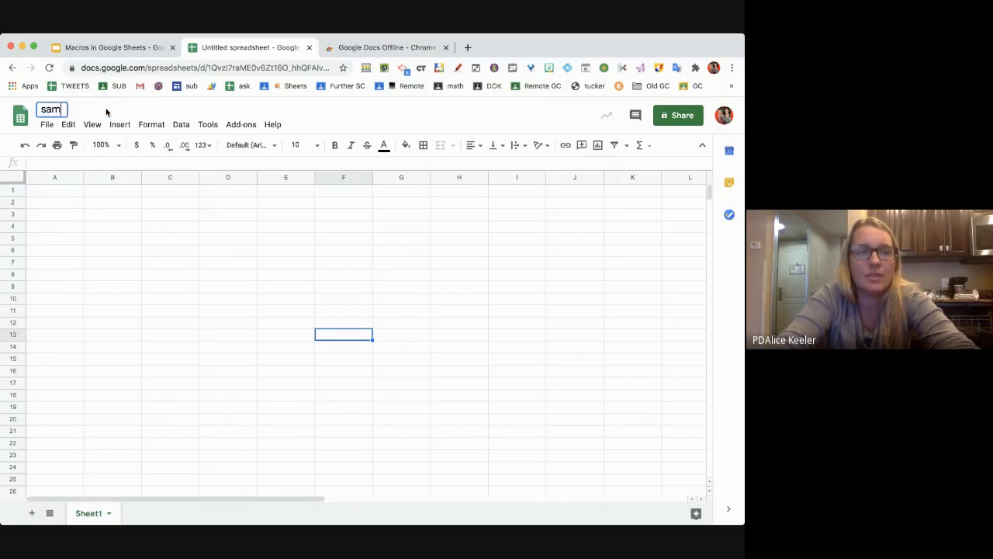
{"action": "left_click", "coordinate": [157, 269]}
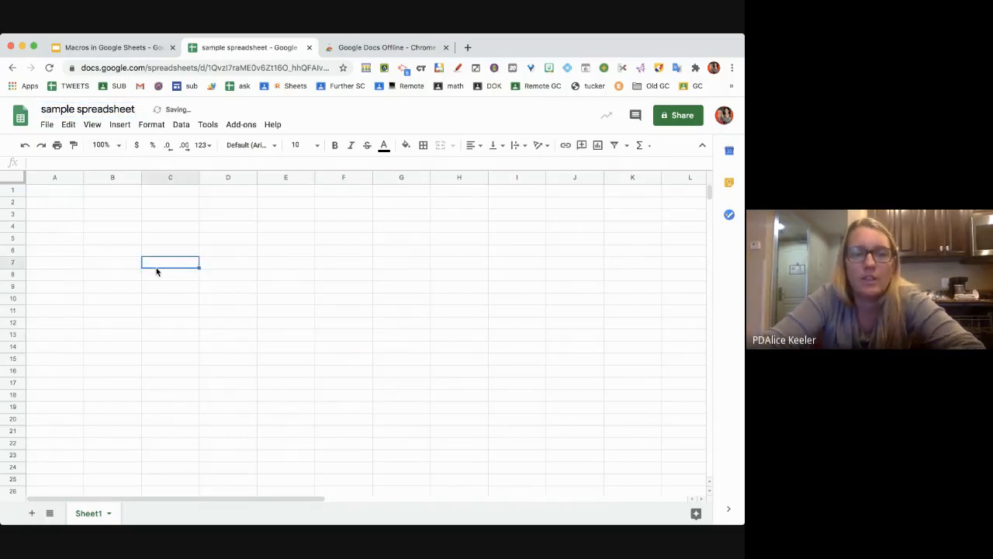
- Start recording a new macro with absolute references and widen column B to about 468 pixels
{"action": "left_click", "coordinate": [210, 126]}
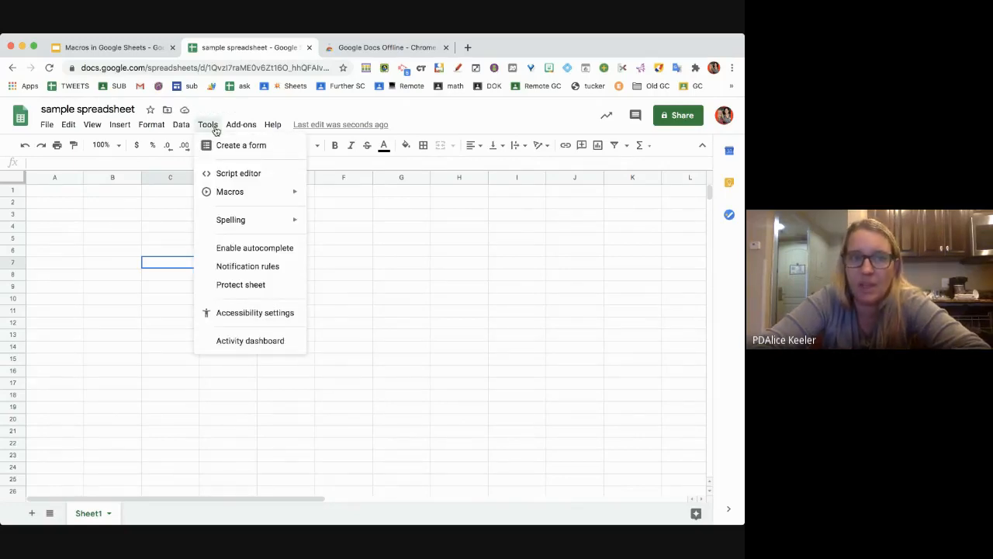
{"action": "mouse_move", "coordinate": [219, 191]}
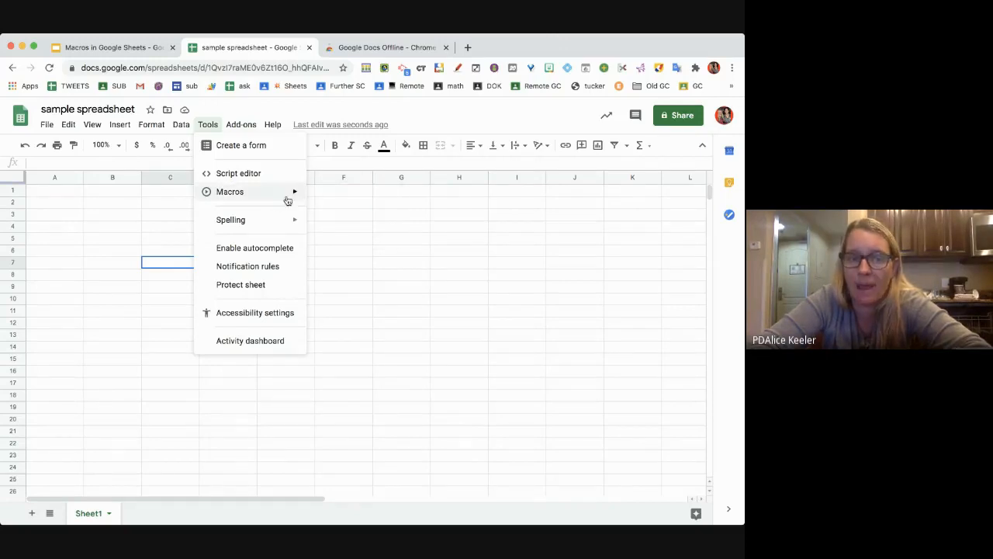
{"action": "mouse_move", "coordinate": [287, 199]}
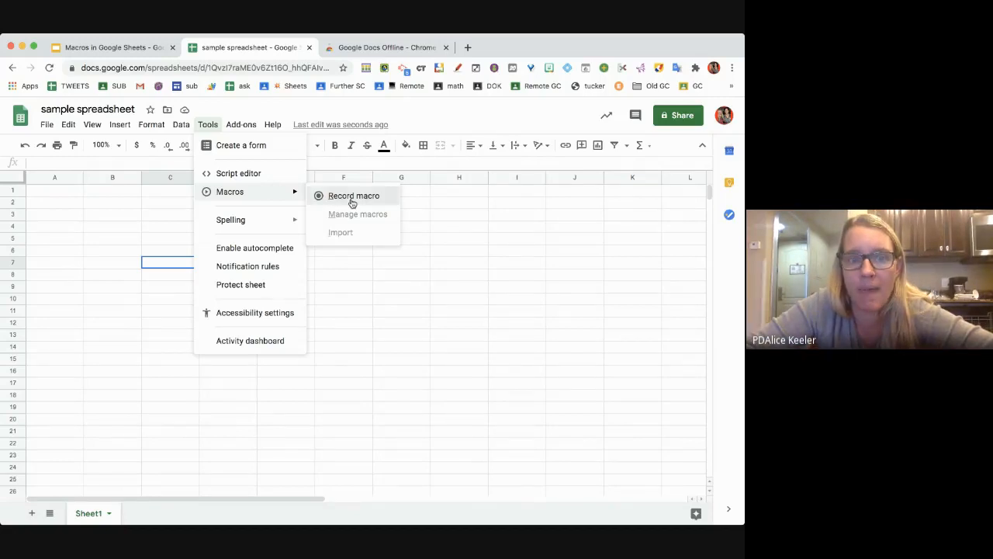
{"action": "left_click", "coordinate": [351, 199]}
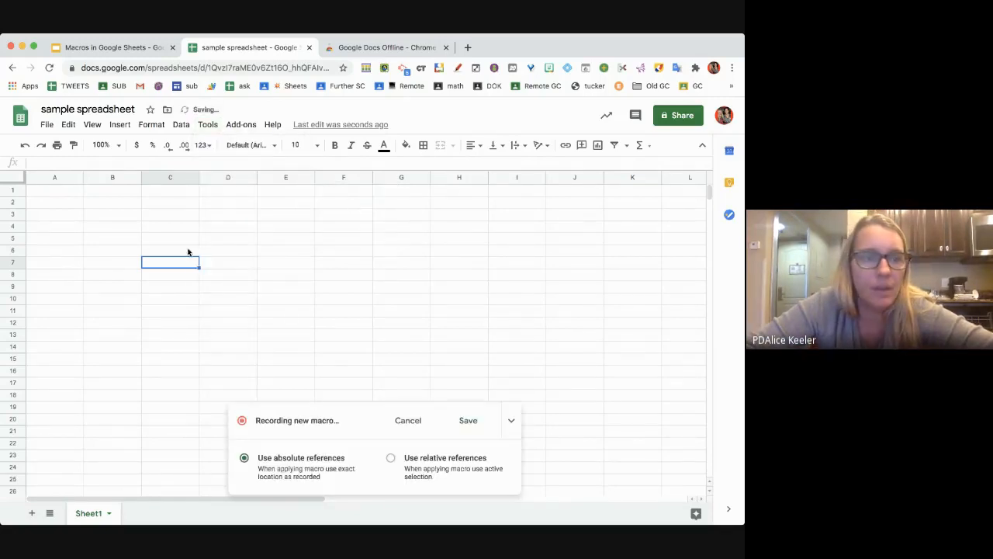
{"action": "left_click_drag", "start_coordinate": [141, 178], "coordinate": [350, 198]}
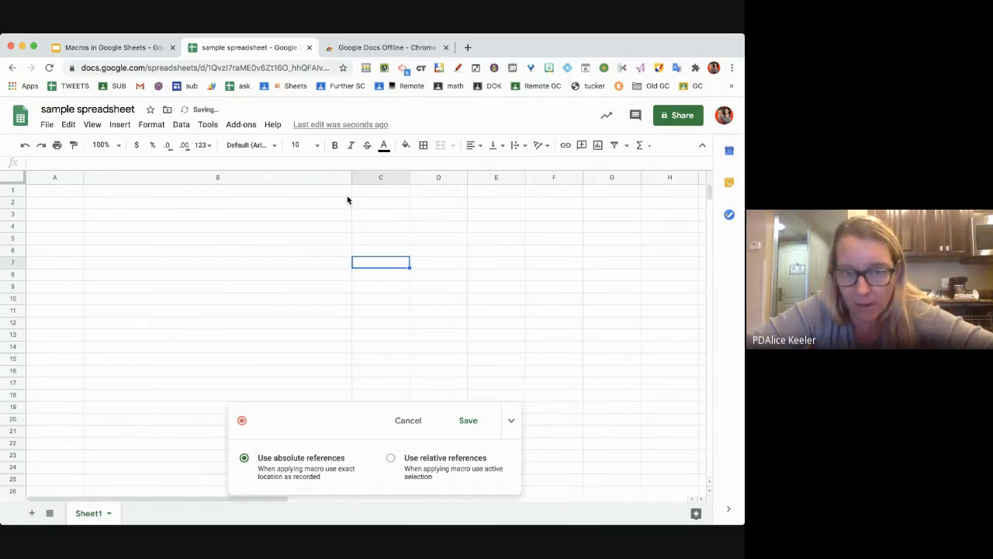
- Merge the cells D2:F9 into one block and fill it with yellow
{"action": "left_click_drag", "start_coordinate": [441, 205], "coordinate": [543, 289]}
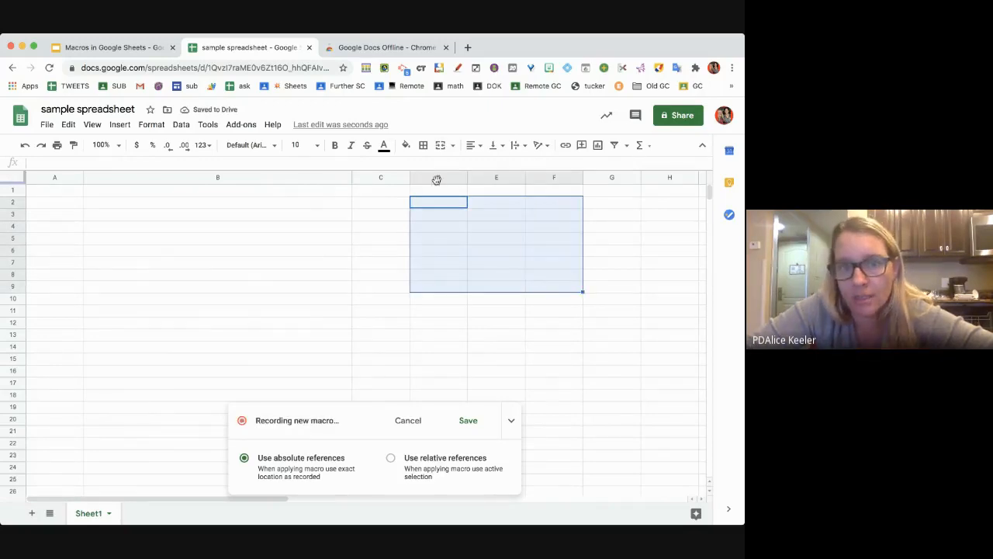
{"action": "left_click", "coordinate": [441, 148]}
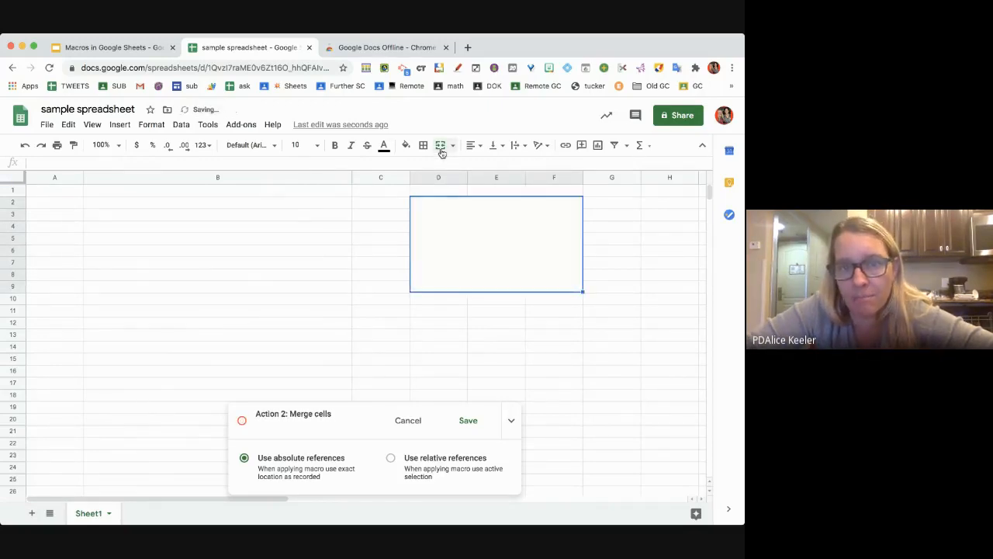
{"action": "left_click", "coordinate": [405, 146]}
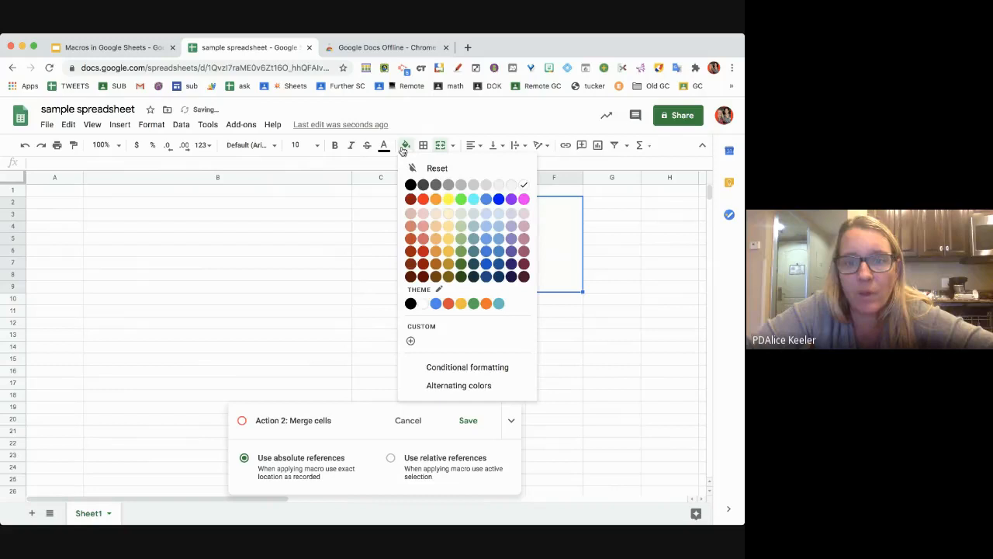
{"action": "left_click", "coordinate": [446, 199]}
{"action": "left_click", "coordinate": [449, 318]}
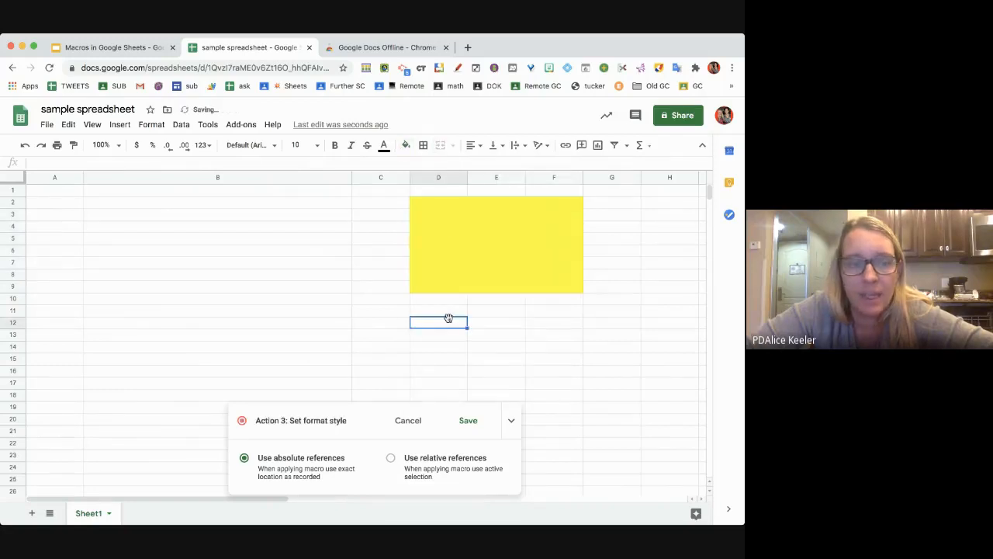
- Fill the whole of row 12 with magenta
{"action": "left_click", "coordinate": [15, 323]}
{"action": "left_click", "coordinate": [405, 145]}
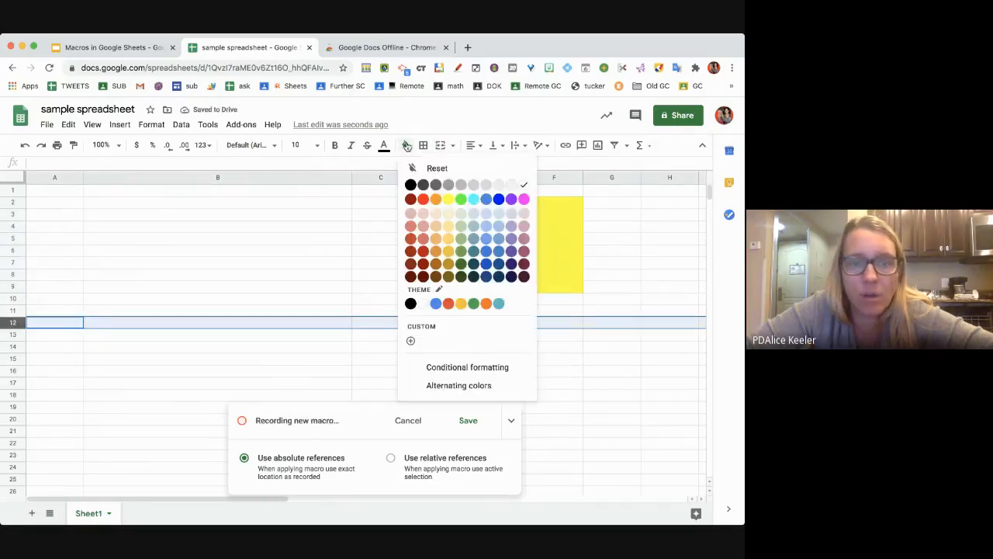
{"action": "left_click", "coordinate": [524, 203]}
- Enter the presenter's first name in the merged yellow cell
{"action": "left_click", "coordinate": [488, 255]}
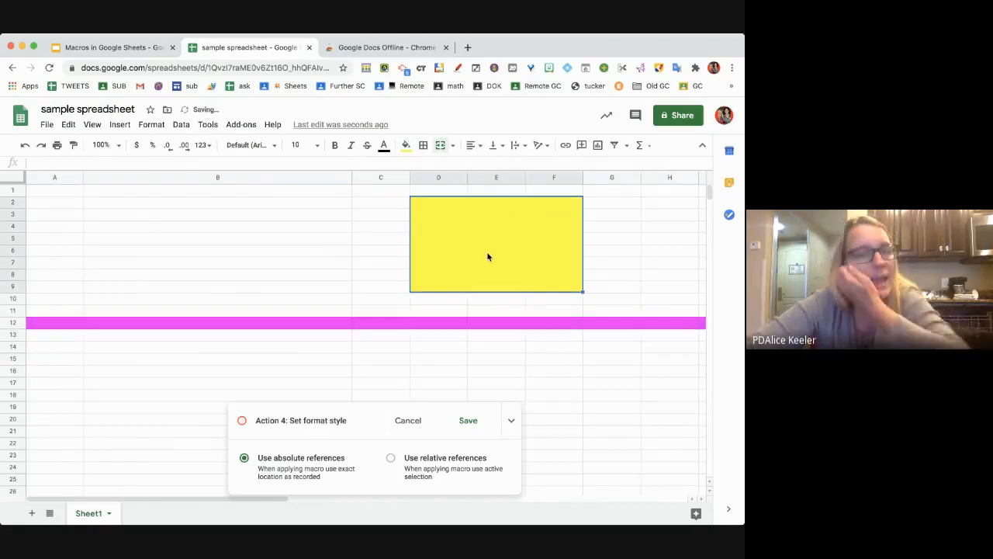
{"action": "type", "text": "Alice"}
{"action": "key", "text": "Return"}
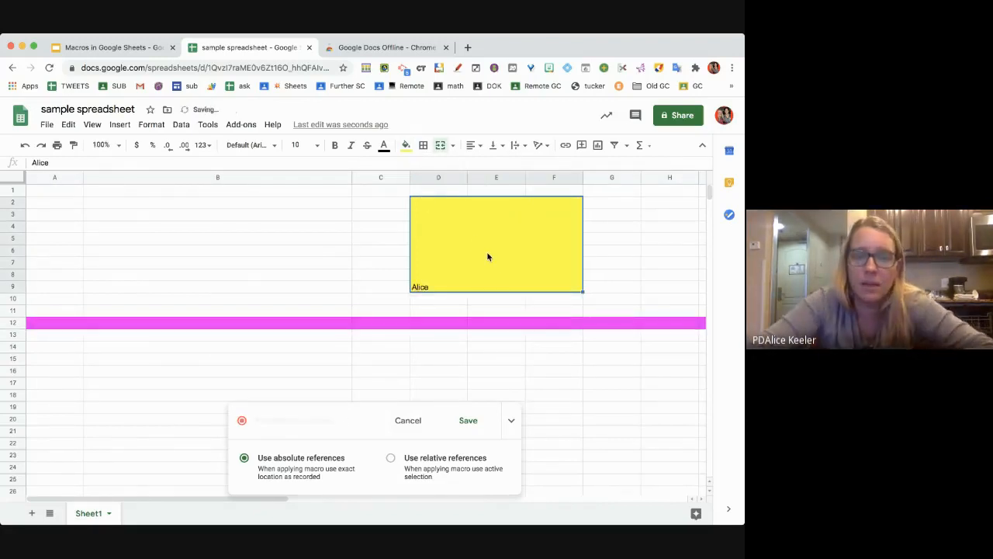
- Centre the name horizontally and vertically in the merged cell and set its text to wrap
{"action": "left_click", "coordinate": [471, 145]}
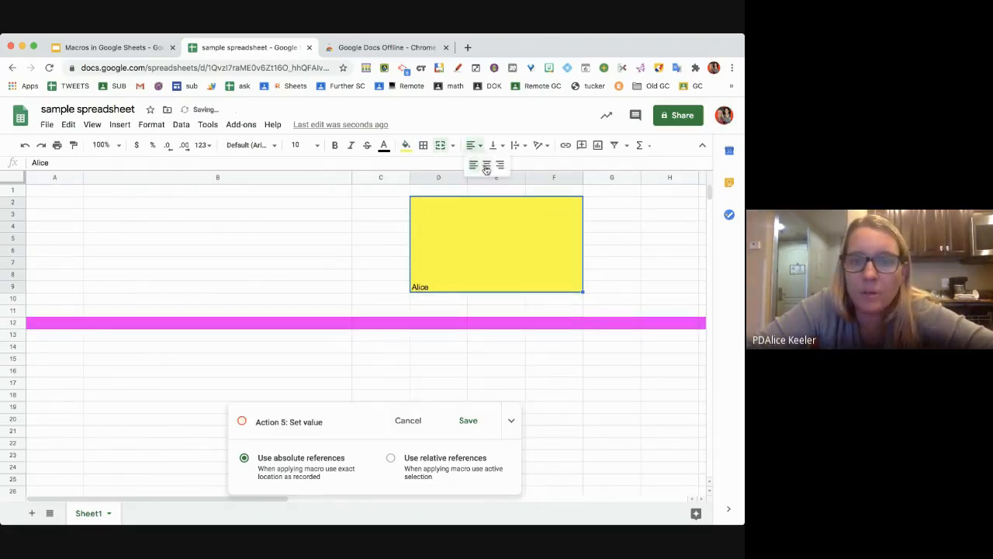
{"action": "left_click", "coordinate": [487, 164]}
{"action": "left_click", "coordinate": [495, 145]}
{"action": "left_click", "coordinate": [509, 165]}
{"action": "left_click", "coordinate": [516, 145]}
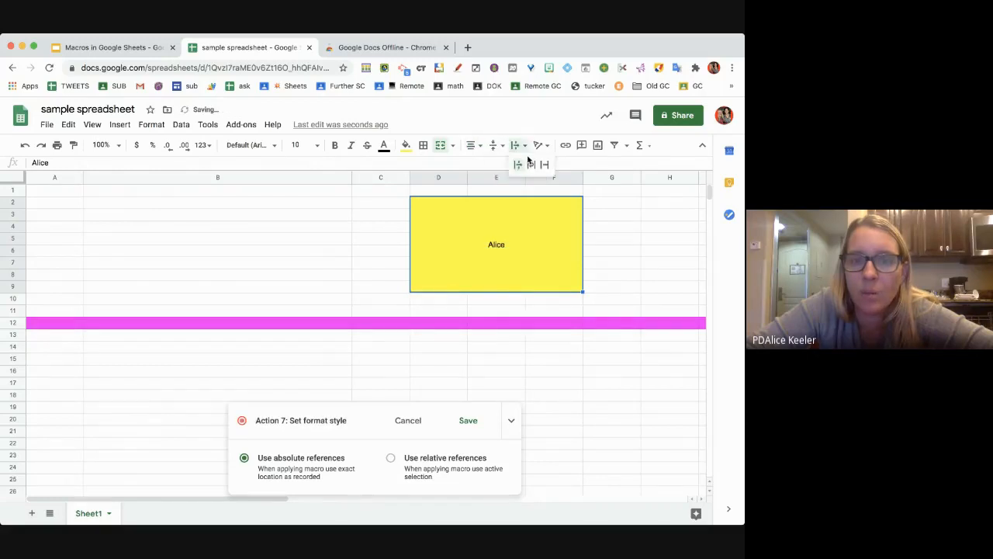
{"action": "left_click", "coordinate": [532, 165]}
- Set the name's font size to 80 and its font to Bubblegum Sans
{"action": "left_click", "coordinate": [297, 147]}
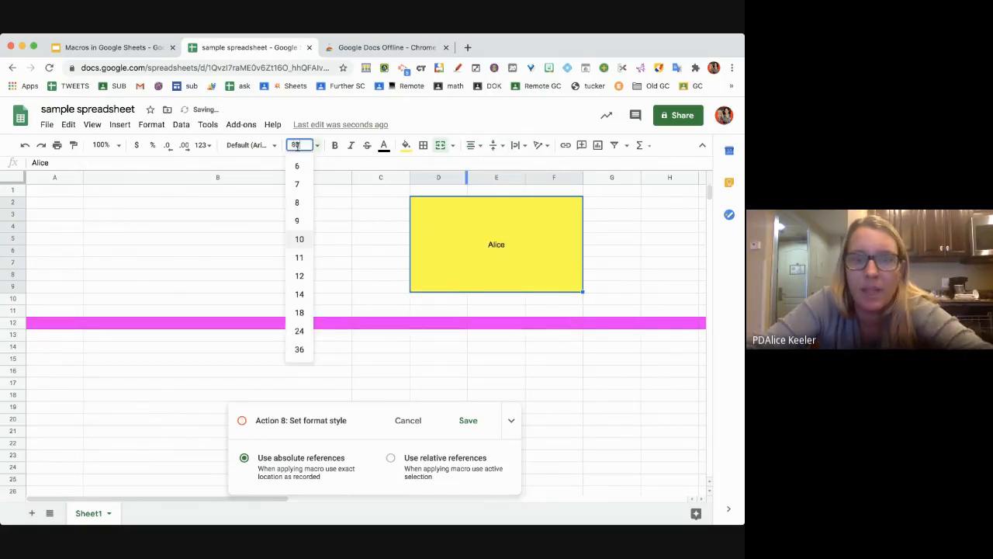
{"action": "type", "text": "80"}
{"action": "key", "text": "Return"}
{"action": "left_click", "coordinate": [261, 147]}
{"action": "scroll", "coordinate": [280, 384], "scroll_direction": "down", "scroll_amount": 3}
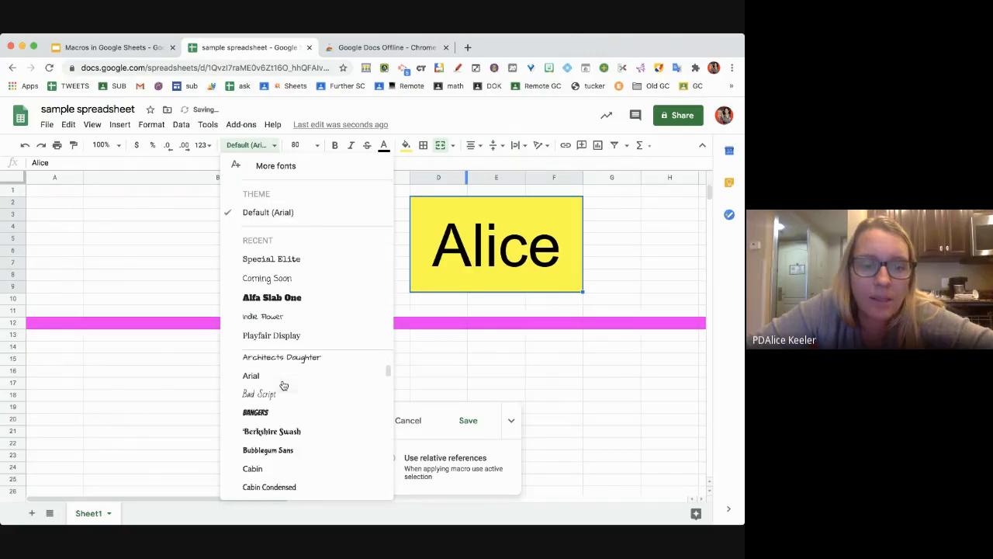
{"action": "left_click", "coordinate": [268, 401]}
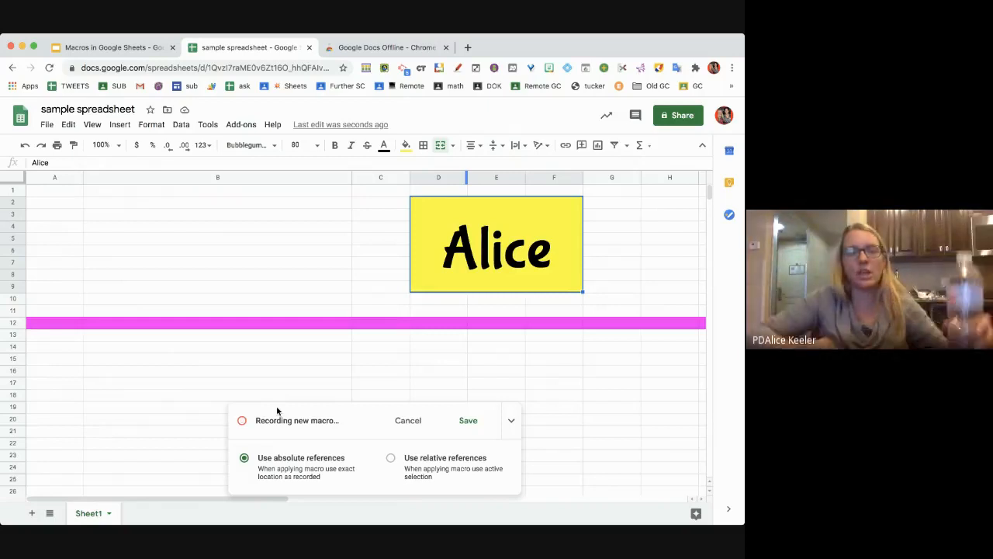
- Examine the macro options available while recording, including the choice between absolute and relative references
{"action": "left_click", "coordinate": [210, 125]}
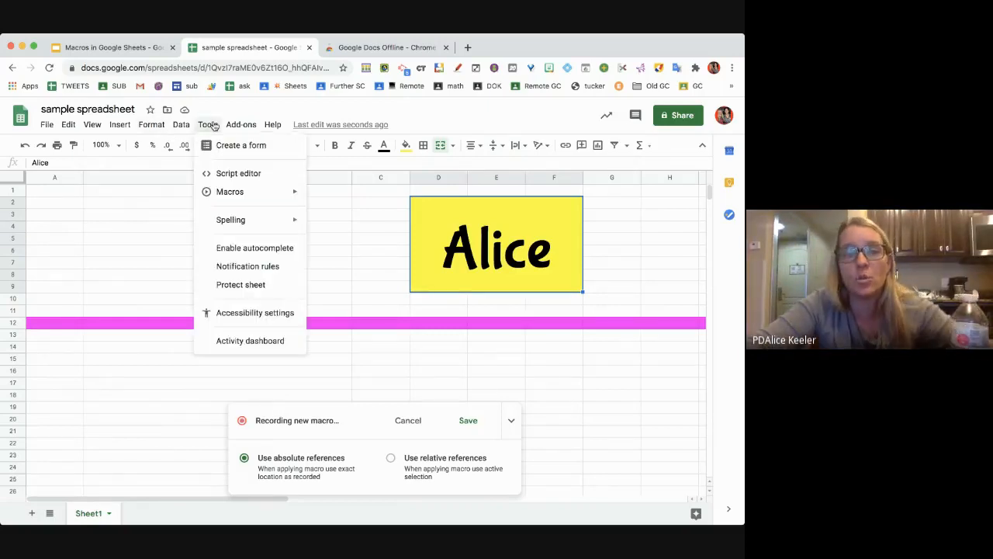
{"action": "mouse_move", "coordinate": [226, 194]}
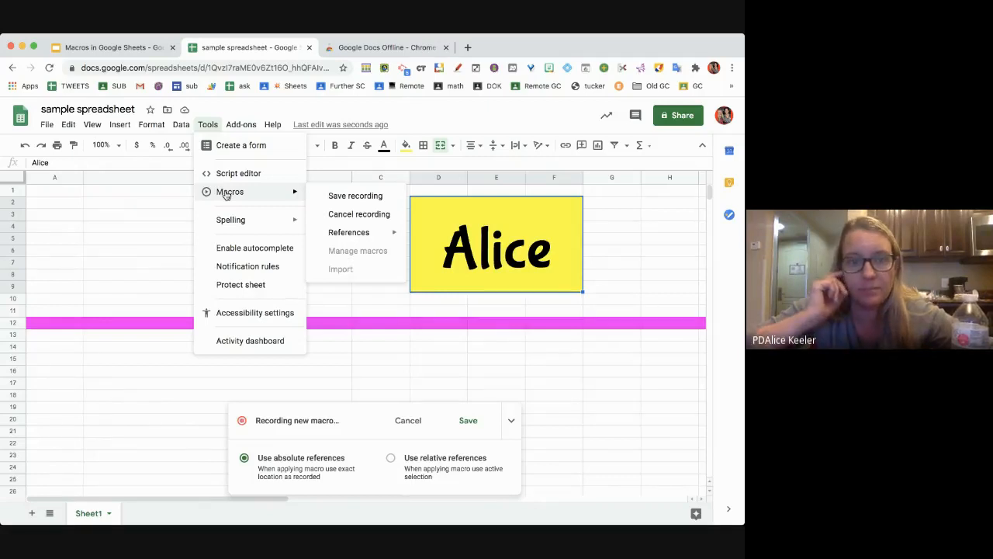
{"action": "left_click", "coordinate": [625, 396]}
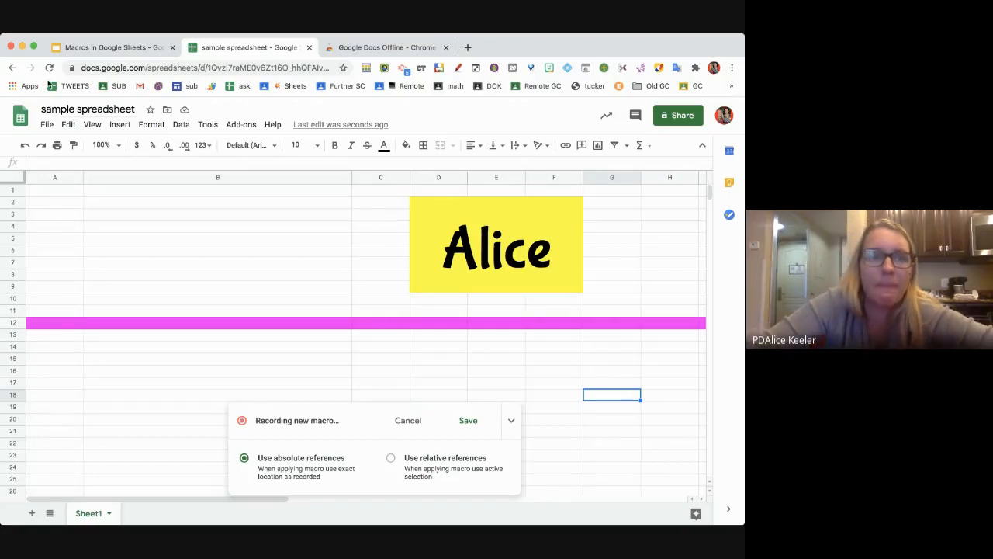
{"action": "left_click", "coordinate": [130, 53]}
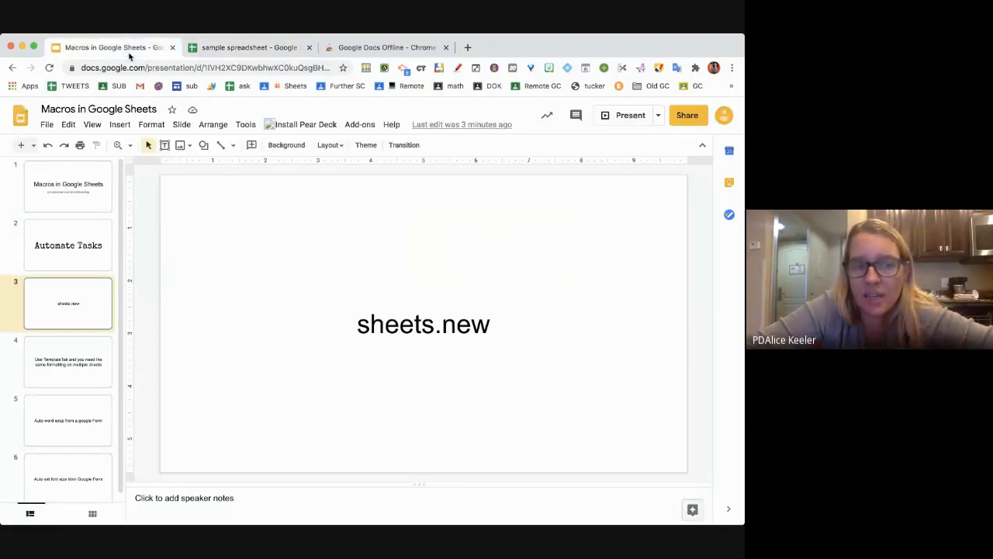
{"action": "left_click", "coordinate": [204, 57]}
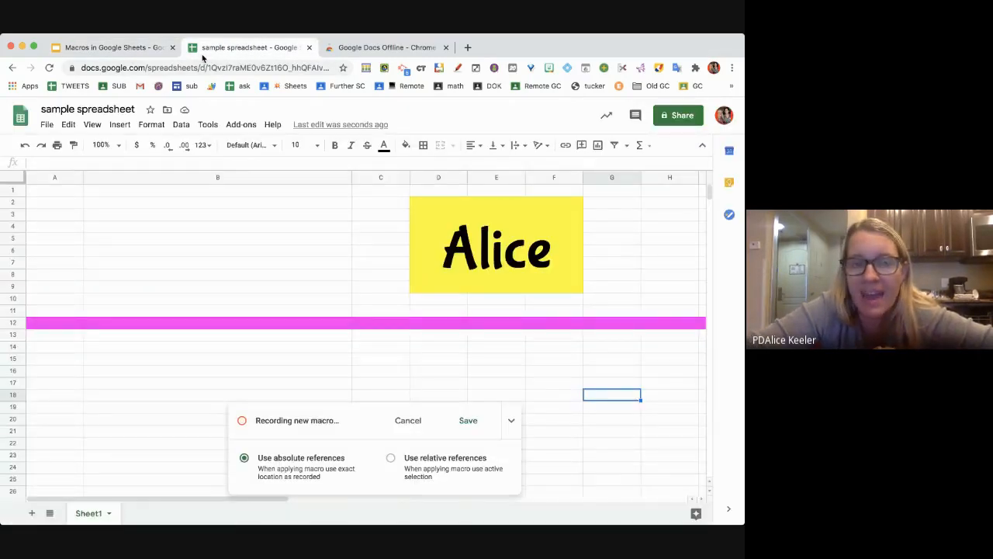
{"action": "left_click", "coordinate": [207, 124]}
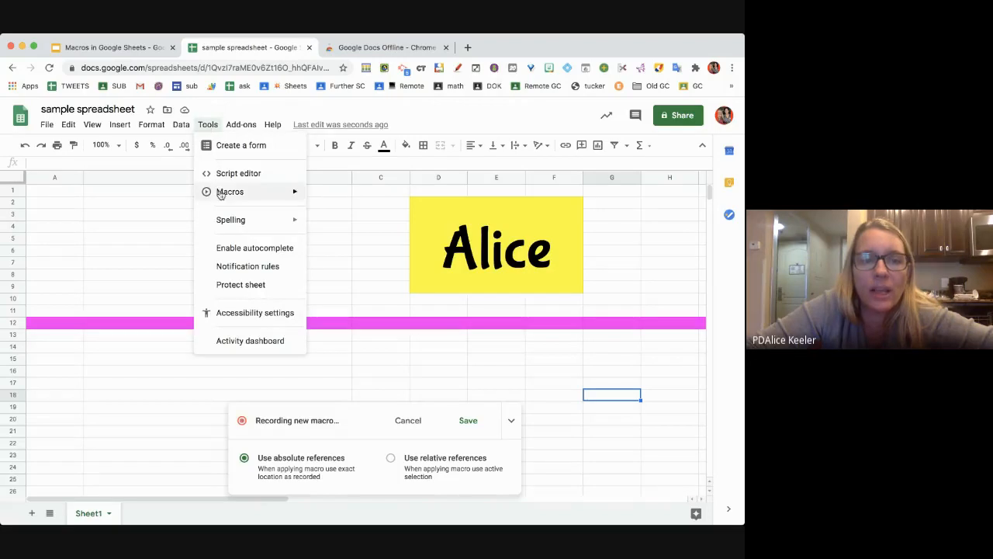
{"action": "mouse_move", "coordinate": [296, 219]}
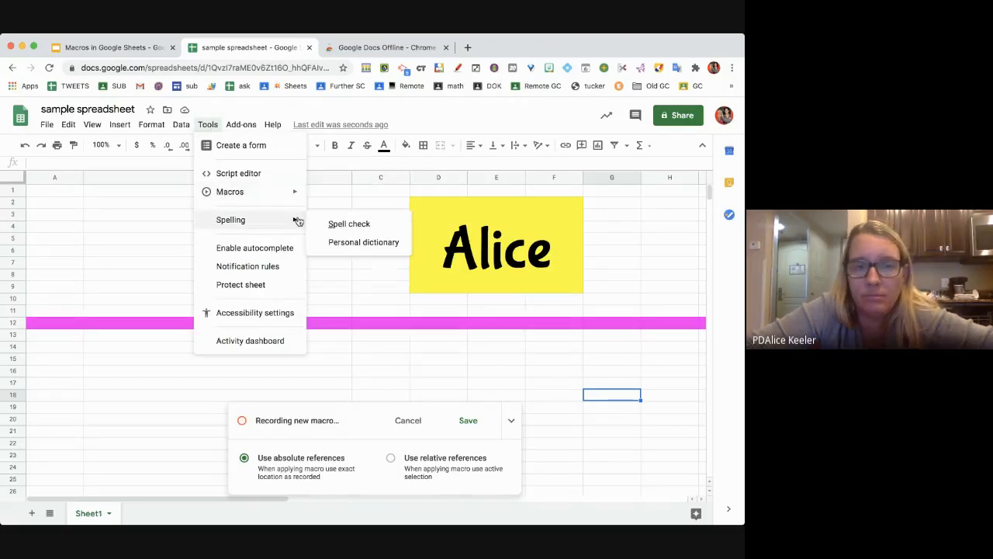
{"action": "mouse_move", "coordinate": [292, 193]}
{"action": "mouse_move", "coordinate": [357, 235]}
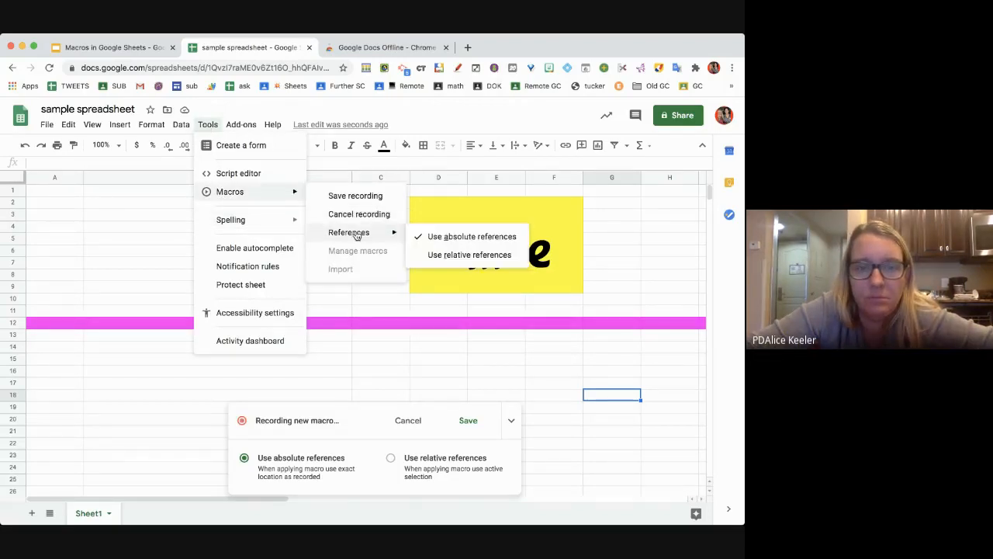
{"action": "left_click", "coordinate": [136, 265]}
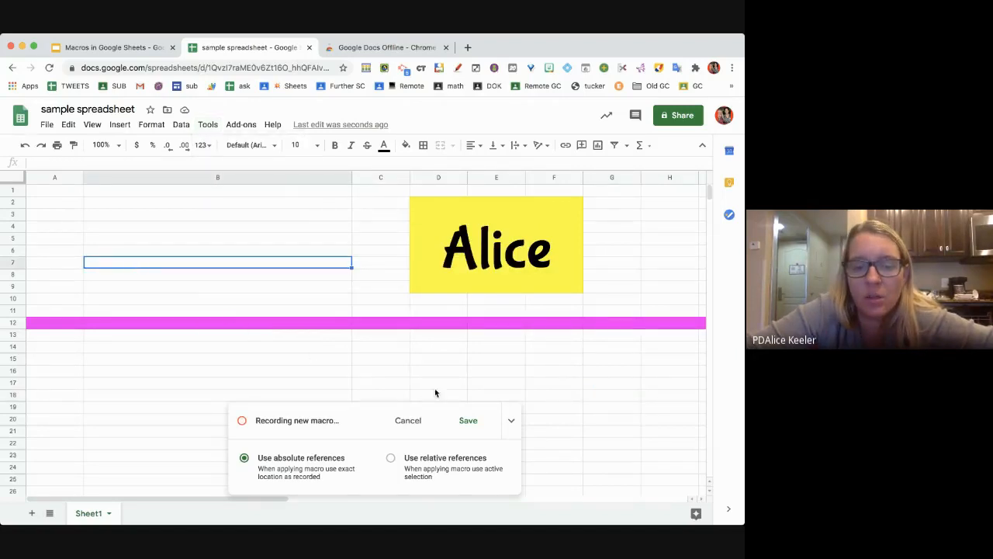
- Stop the recording and save the new macro under the name "delete" without a shortcut number
{"action": "left_click", "coordinate": [468, 421]}
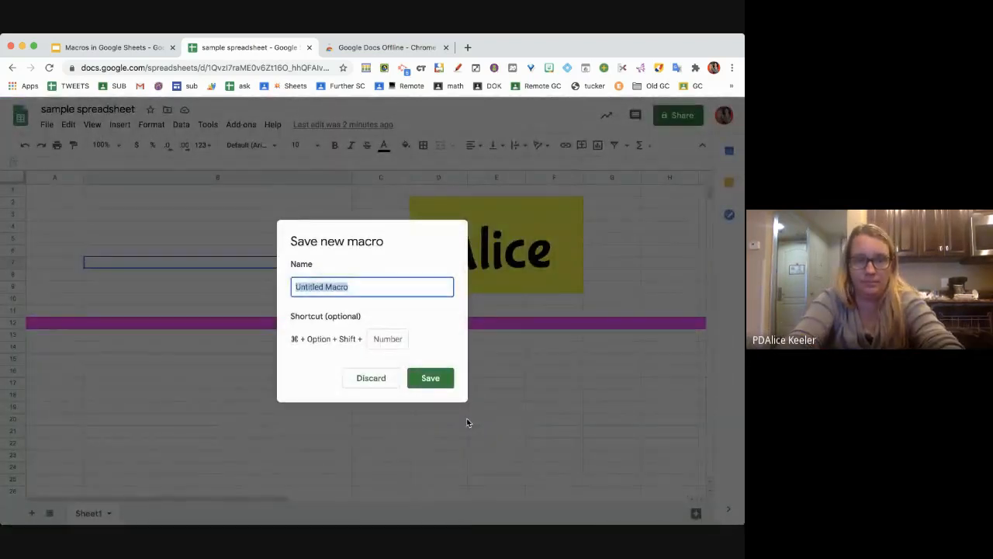
{"action": "type", "text": "delete"}
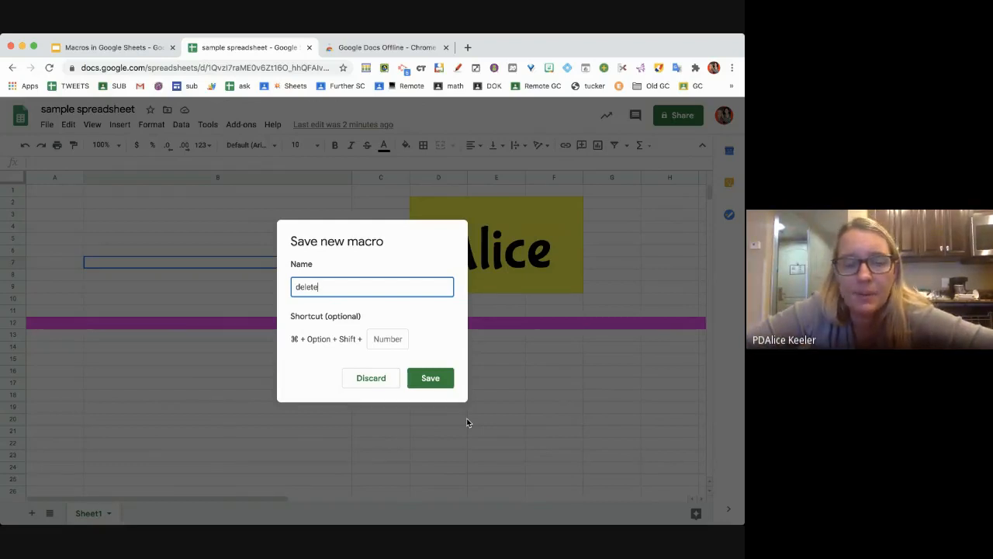
{"action": "left_click", "coordinate": [431, 379]}
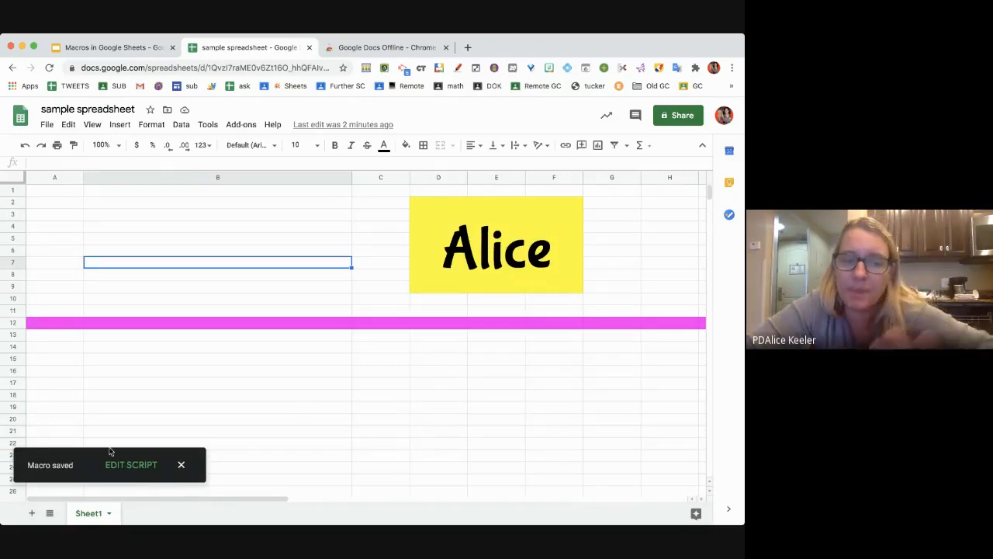
- Open the saved macro's script to read its enlarged code, and return to the sample spreadsheet
{"action": "left_click", "coordinate": [144, 466]}
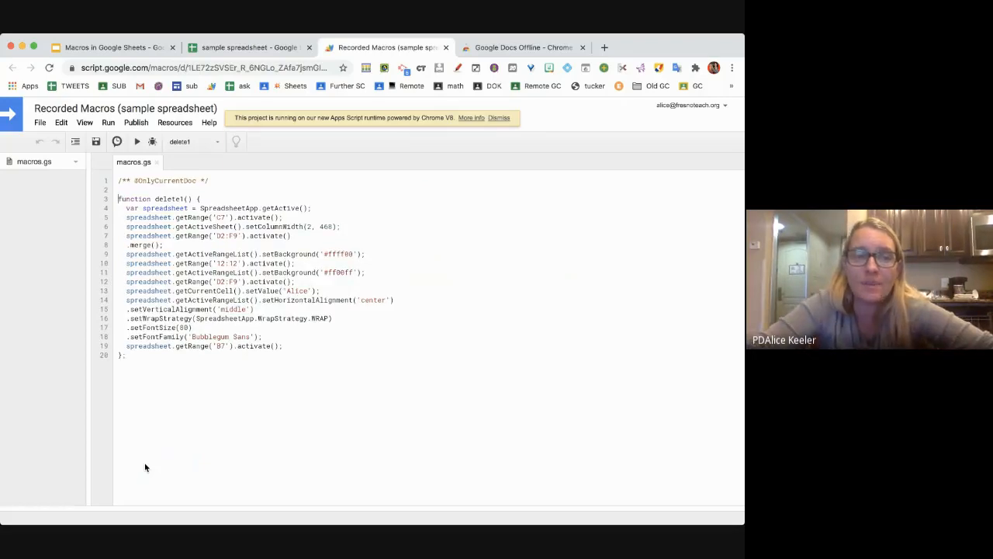
{"action": "key", "text": "super+equal"}
{"action": "key", "text": "super+equal"}
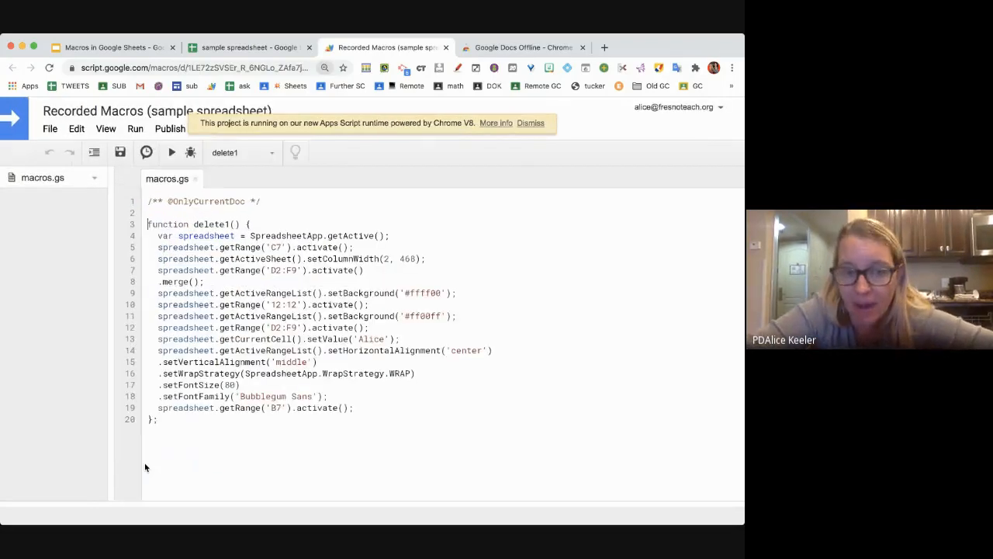
{"action": "left_click", "coordinate": [247, 47]}
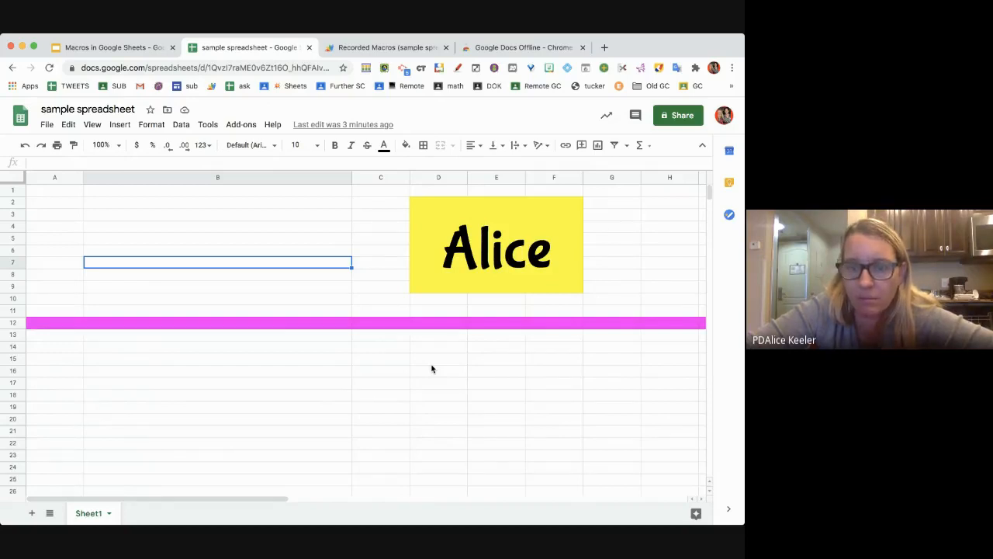
- Add a second sheet and authorize the "delete" macro's script to run on it
{"action": "left_click", "coordinate": [31, 514]}
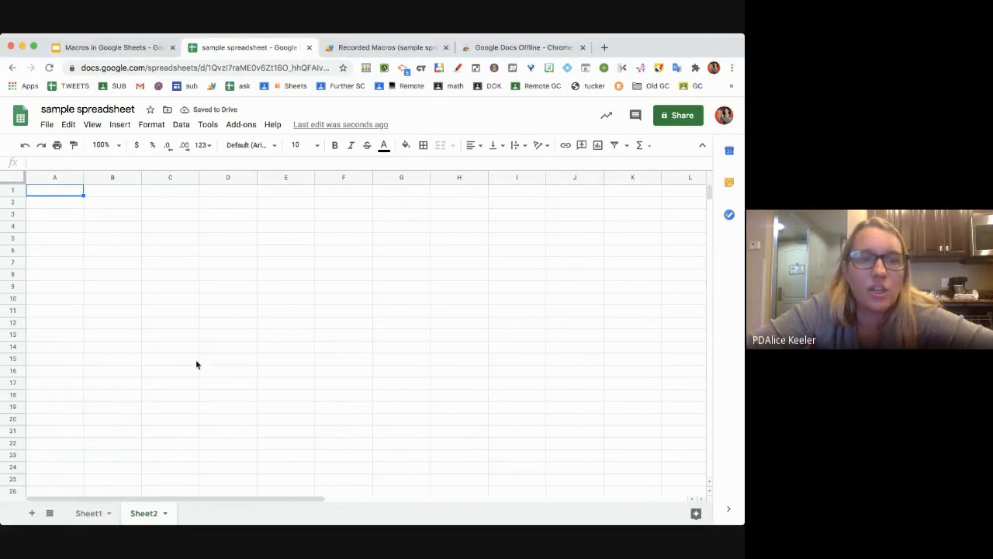
{"action": "left_click", "coordinate": [207, 125]}
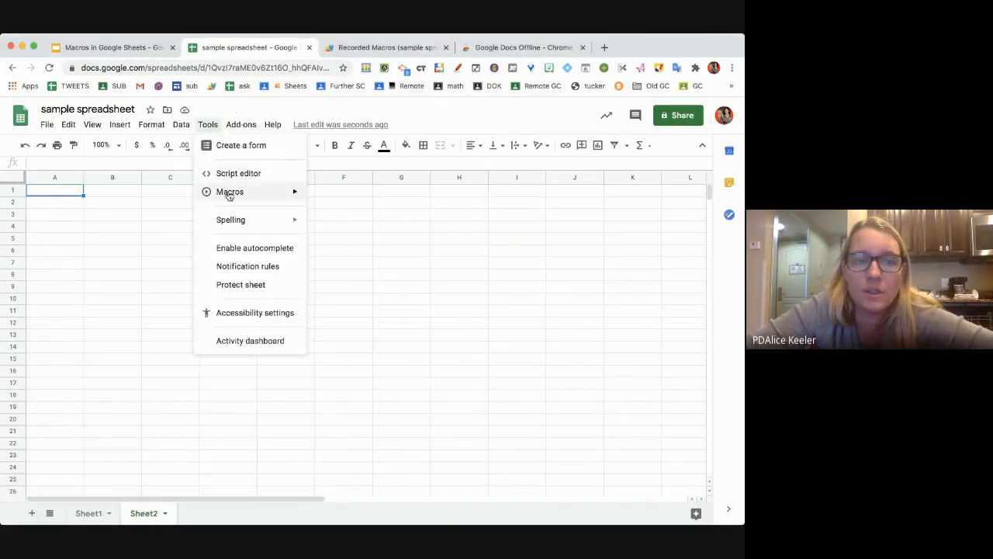
{"action": "mouse_move", "coordinate": [226, 194]}
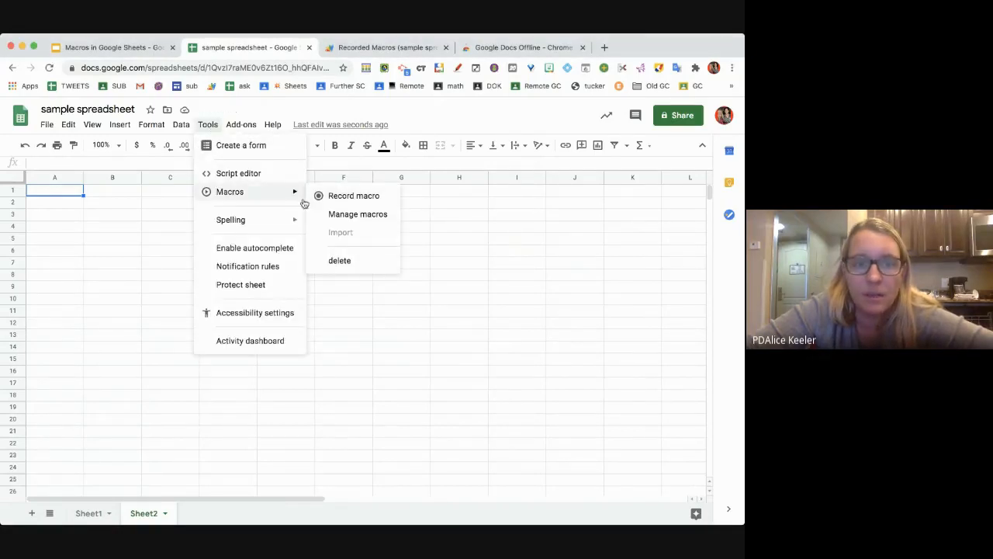
{"action": "left_click", "coordinate": [388, 262]}
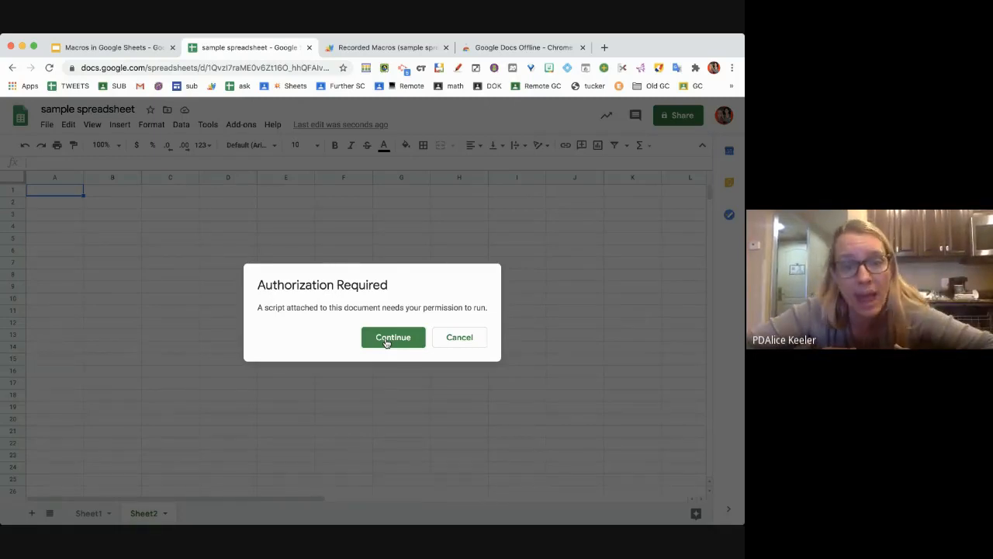
{"action": "left_click", "coordinate": [386, 342]}
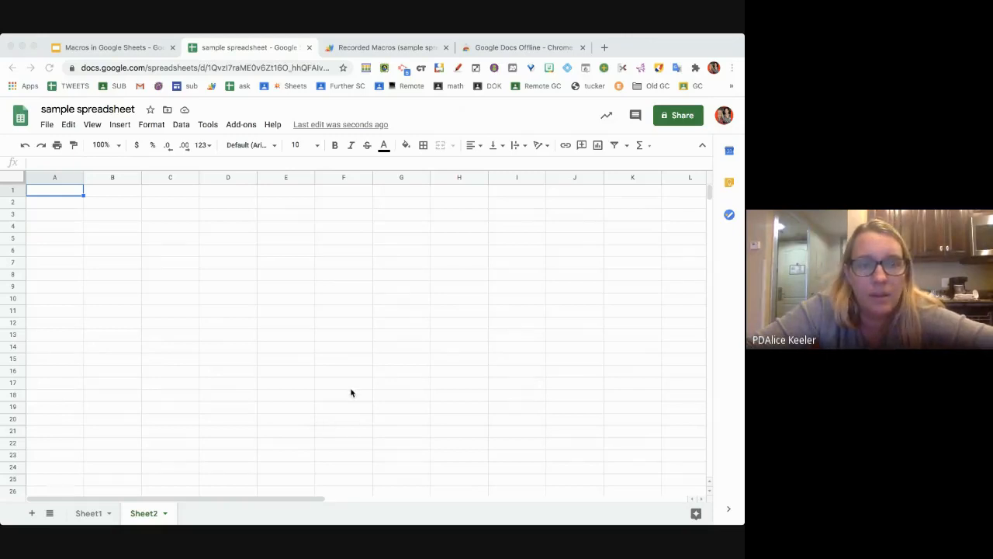
- Run the authorized "delete" macro on the blank Sheet2 after a quick look at Sheet1
{"action": "left_click", "coordinate": [96, 514]}
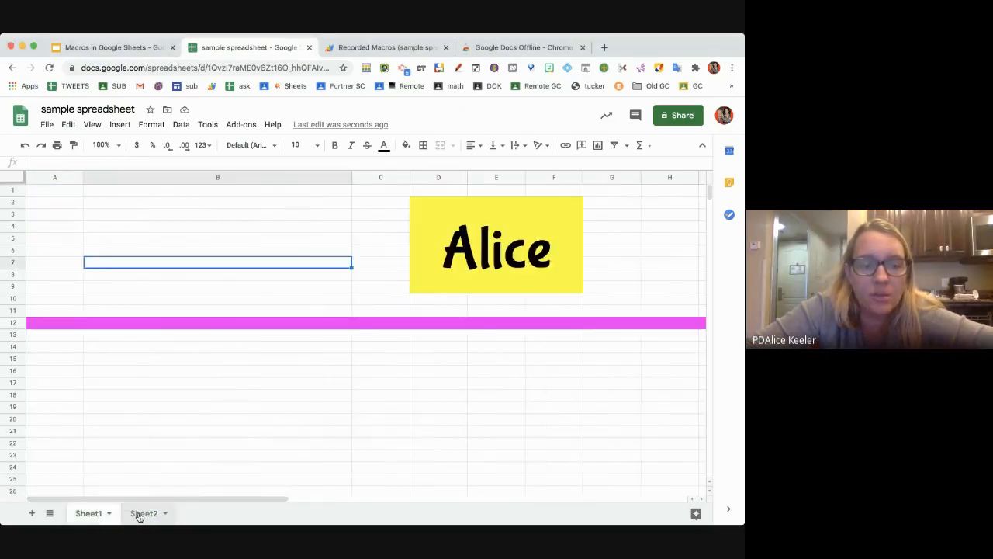
{"action": "left_click", "coordinate": [140, 513]}
{"action": "left_click", "coordinate": [241, 125]}
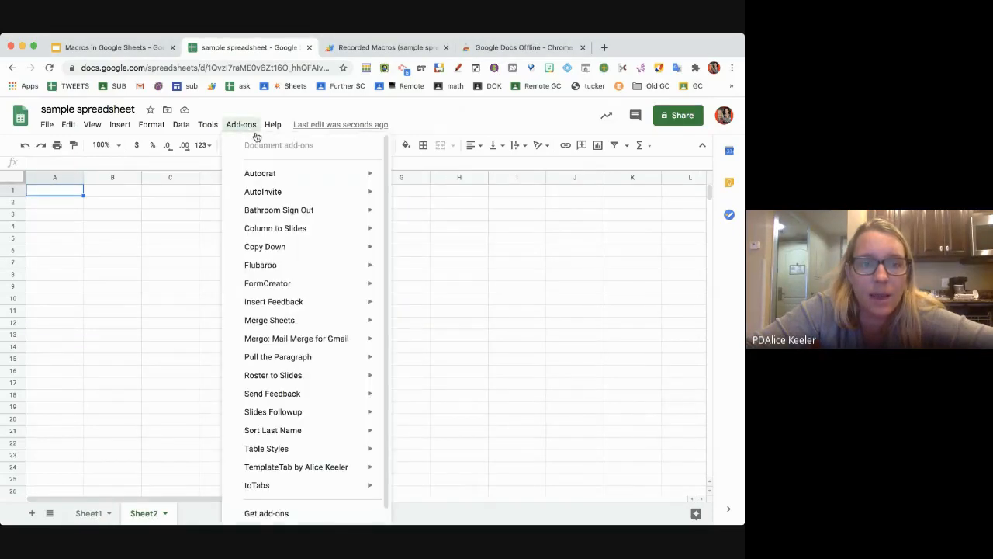
{"action": "left_click", "coordinate": [211, 124]}
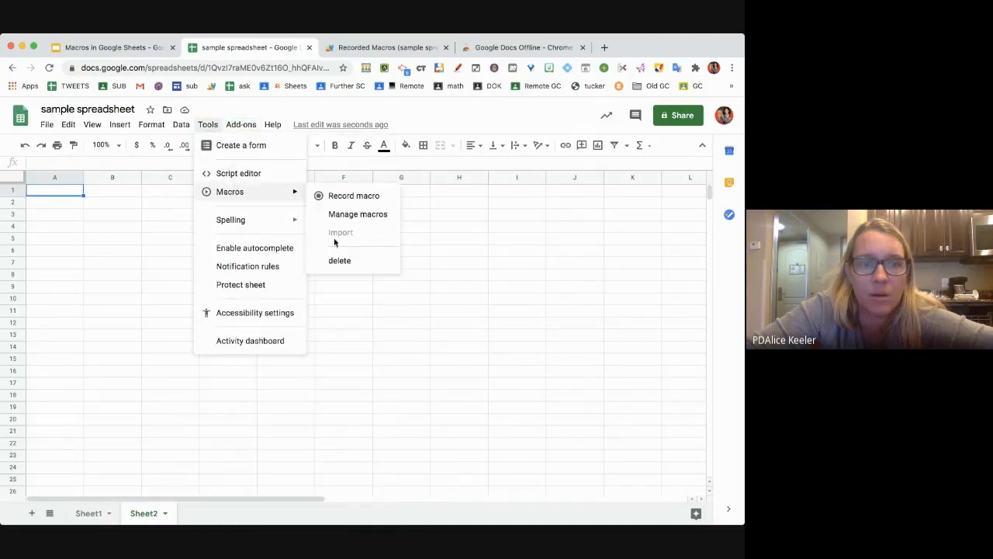
{"action": "left_click", "coordinate": [335, 260]}
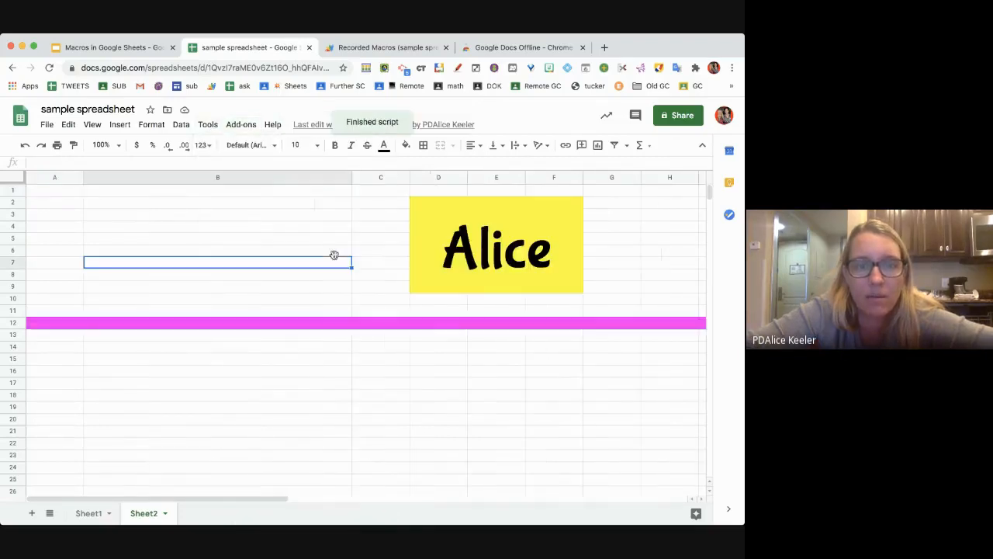
- Add a third sheet and run the "delete" macro on it
{"action": "left_click", "coordinate": [33, 512]}
{"action": "left_click", "coordinate": [208, 124]}
{"action": "mouse_move", "coordinate": [233, 194]}
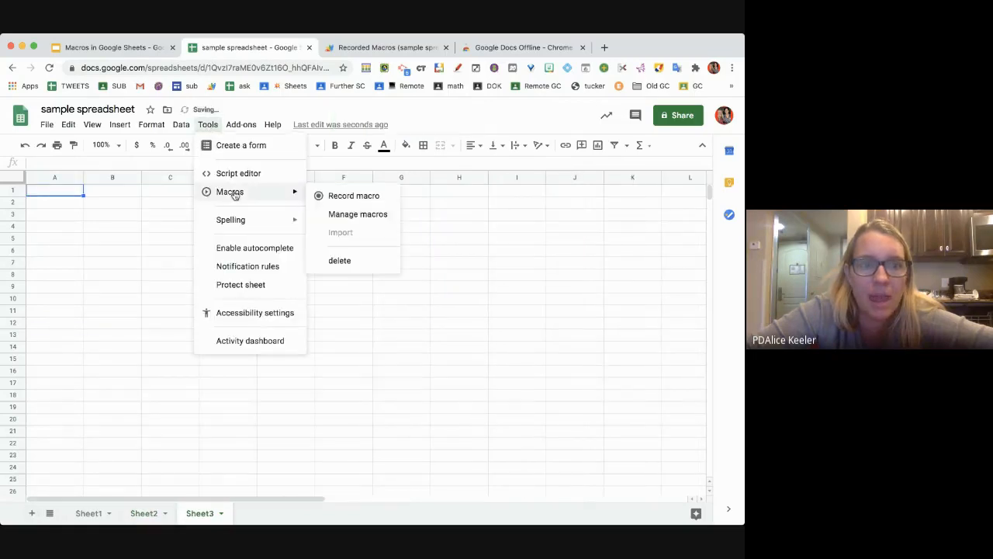
{"action": "left_click", "coordinate": [339, 261]}
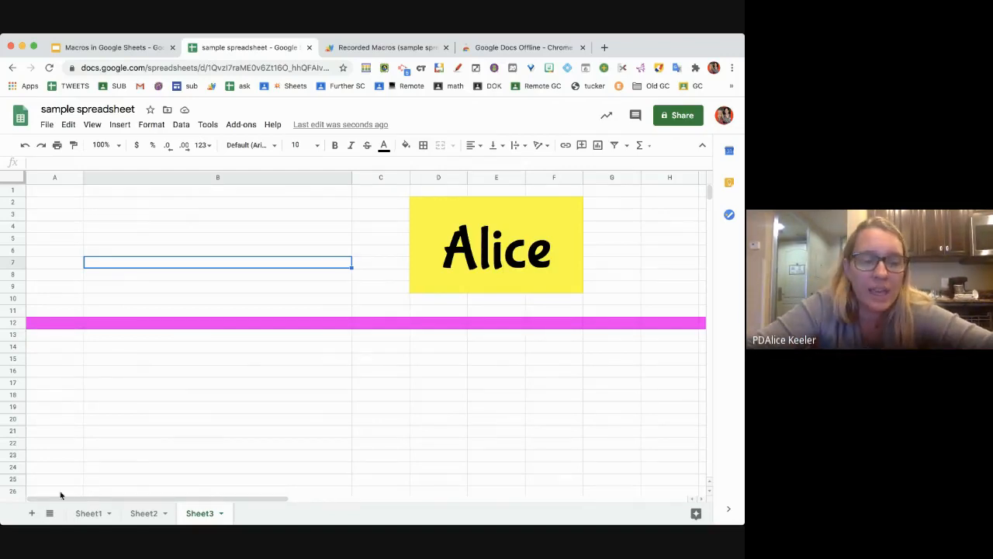
- Add a fourth sheet and enter the headers "Name" in A1 and "Fav number" in B1
{"action": "left_click", "coordinate": [32, 514]}
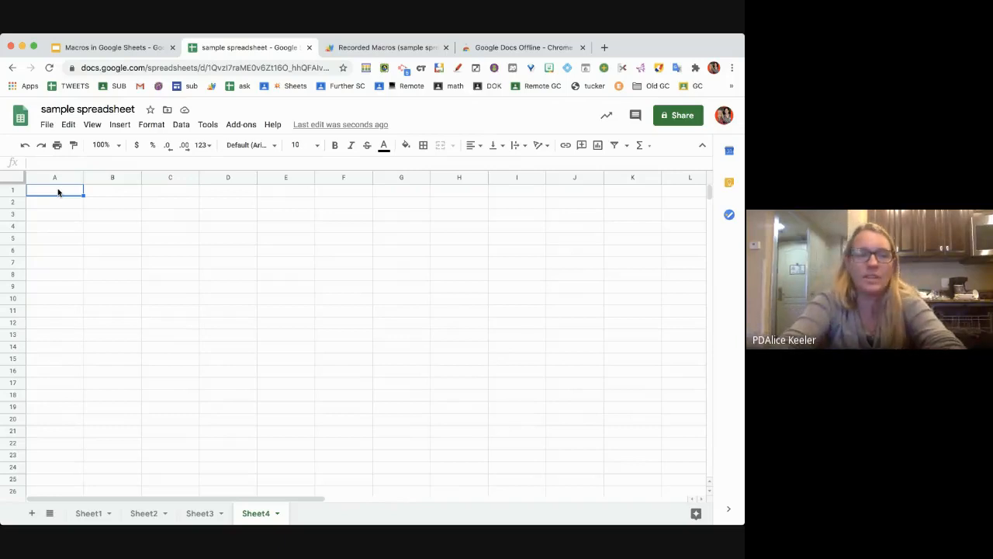
{"action": "type", "text": "Name"}
{"action": "key", "text": "Tab"}
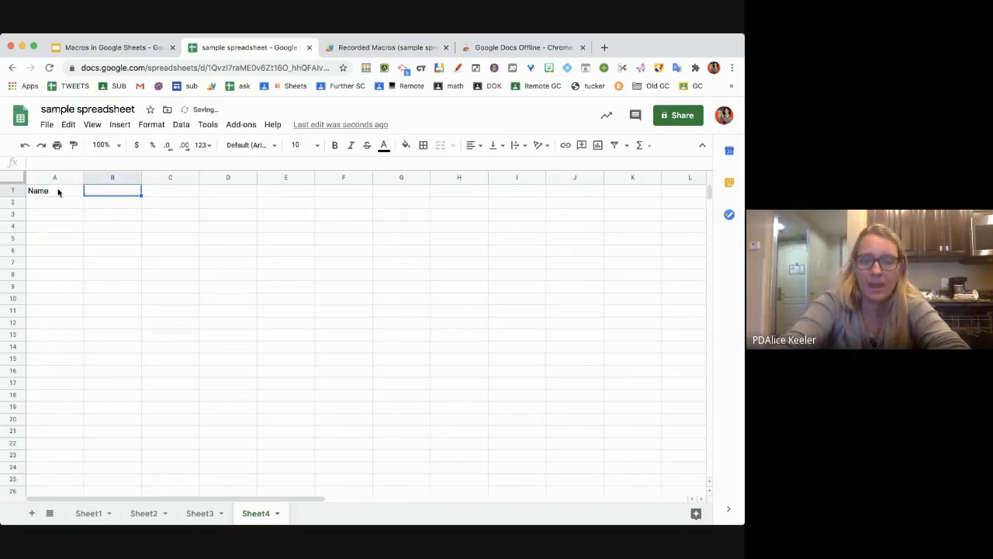
{"action": "type", "text": "Fav number"}
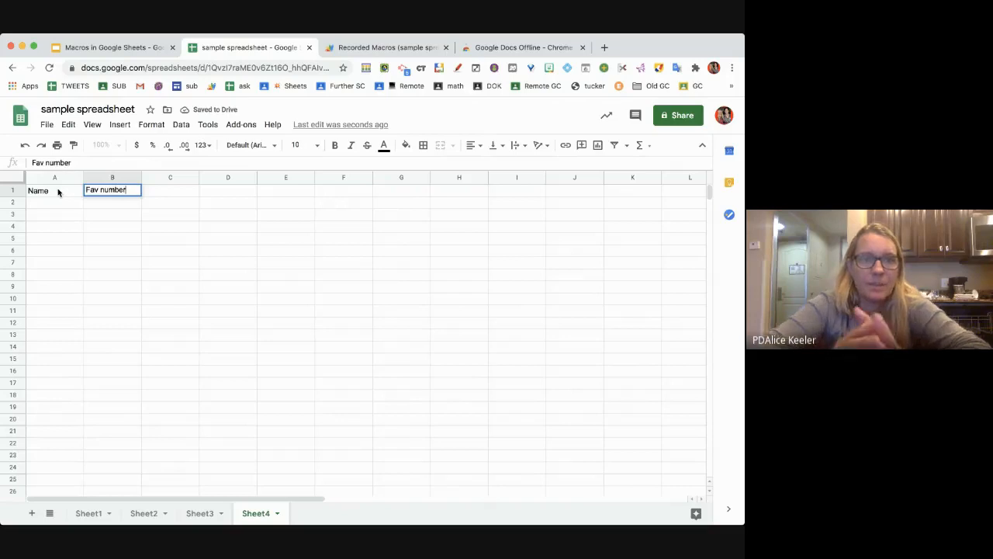
{"action": "key", "text": "Return"}
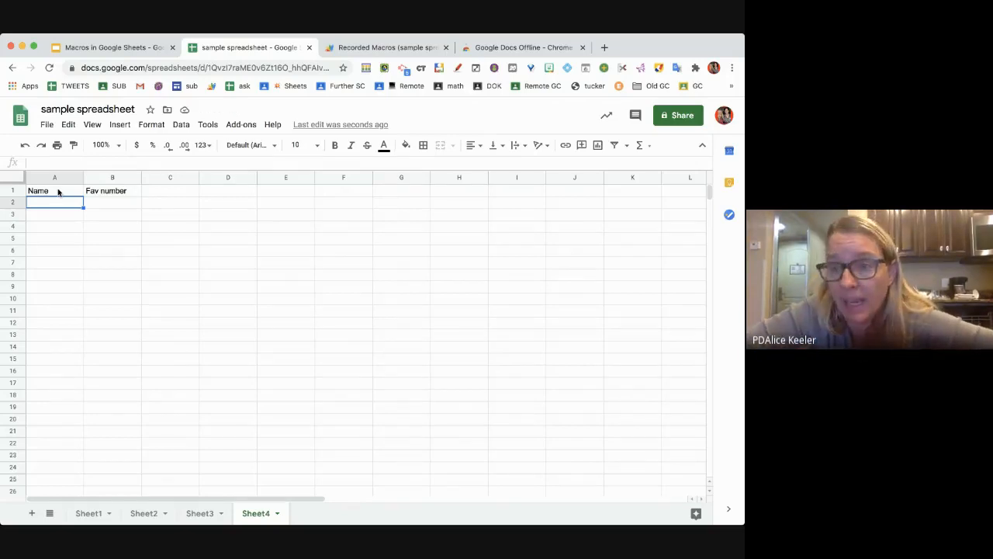
- Fill A2:A7 with sample first names, using the same name in the first three cells
{"action": "type", "text": "Alice"}
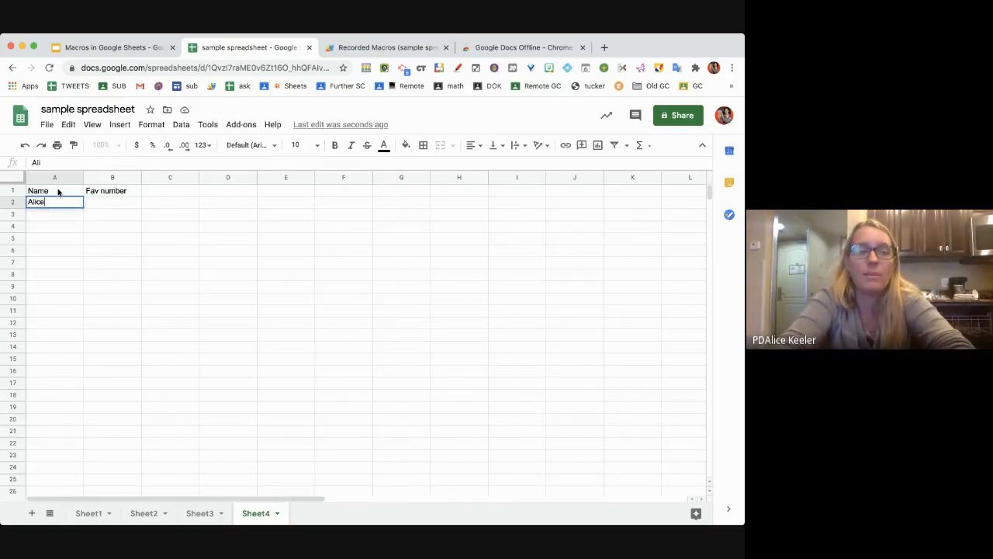
{"action": "key", "text": "Return"}
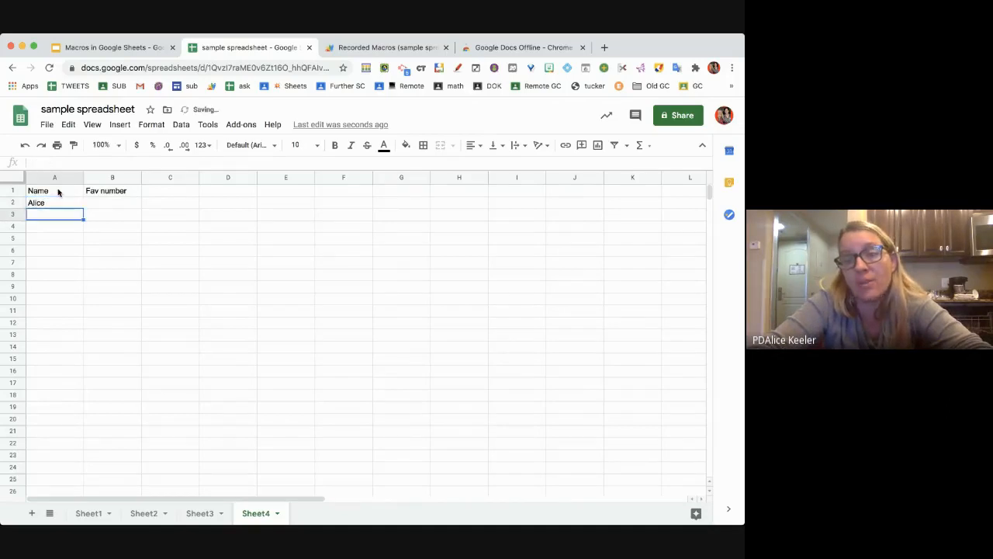
{"action": "type", "text": "Alice"}
{"action": "key", "text": "Return"}
{"action": "type", "text": "Alice"}
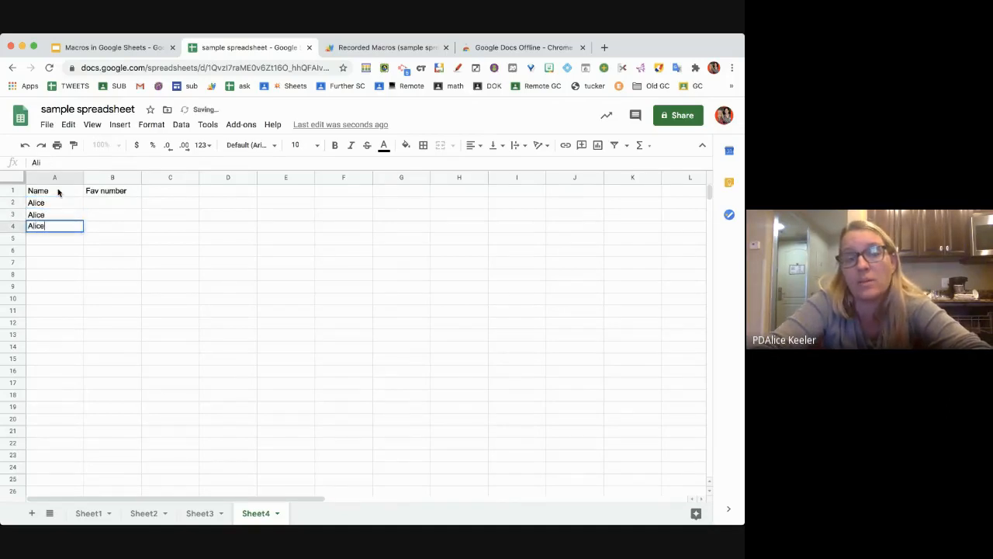
{"action": "key", "text": "Return"}
{"action": "type", "text": "Nancy"}
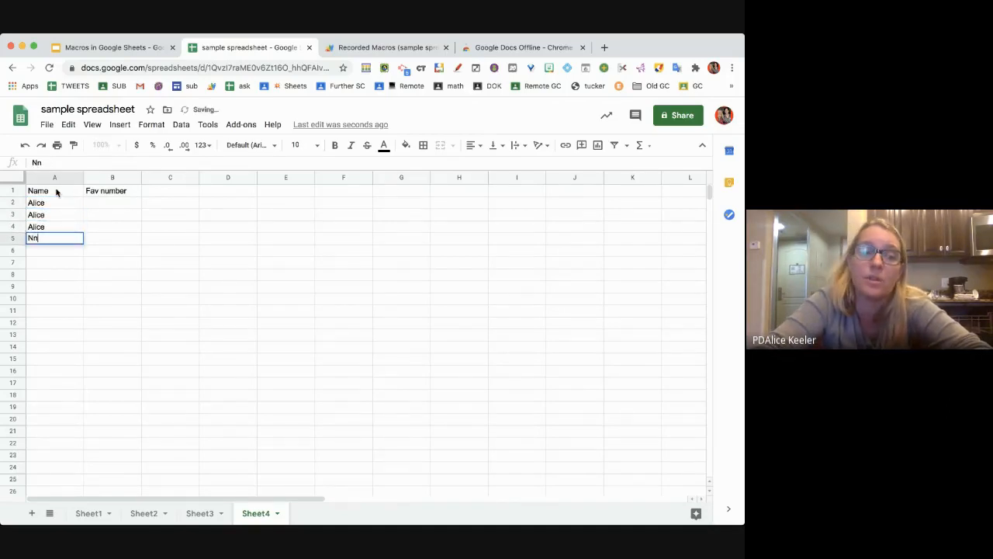
{"action": "key", "text": "Return"}
{"action": "type", "text": "Paul"}
{"action": "key", "text": "Return"}
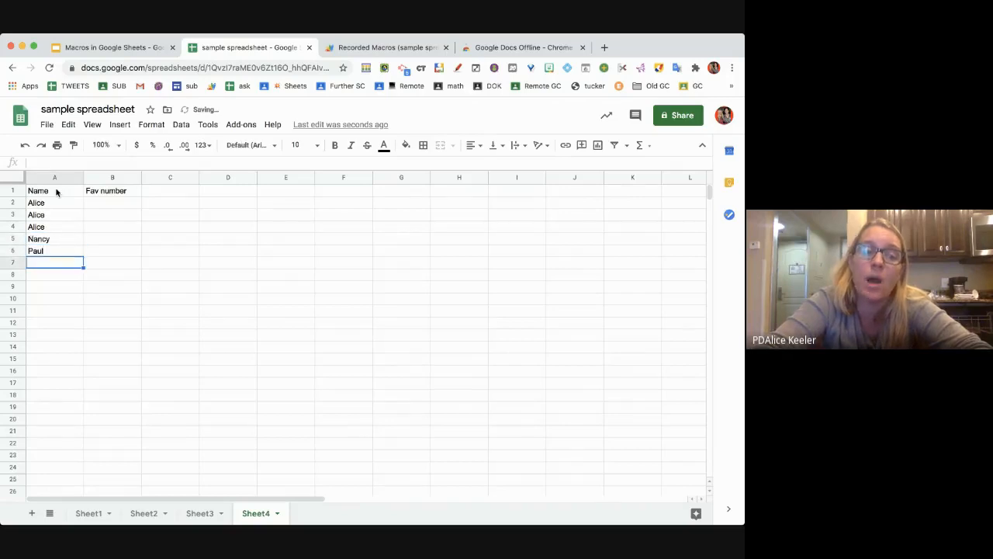
{"action": "type", "text": "Mary"}
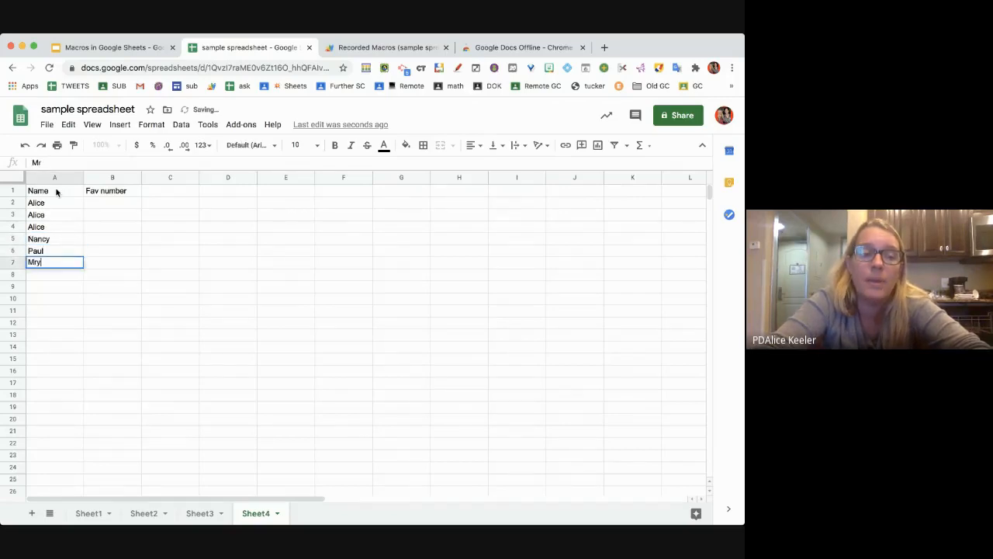
{"action": "key", "text": "Return"}
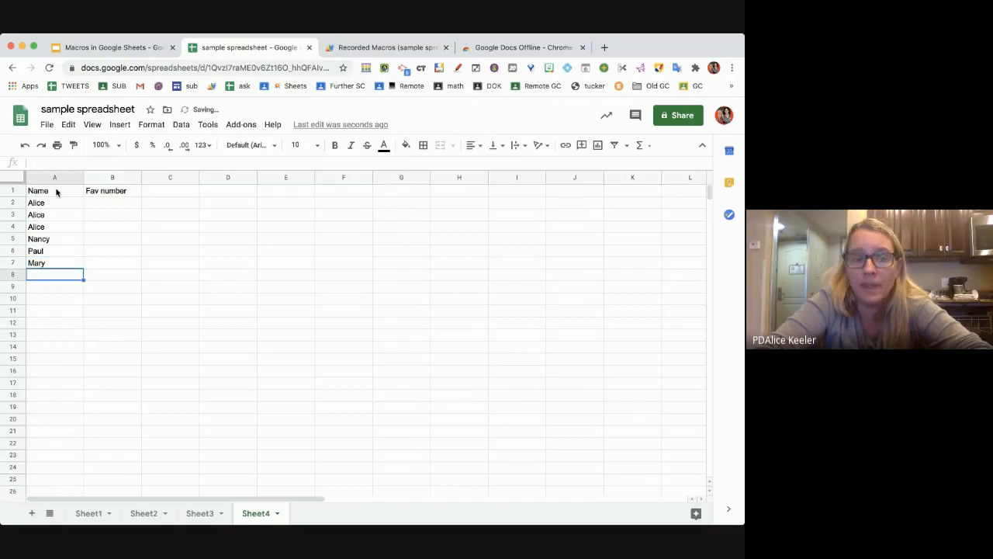
- Continue the Name column in A8:A12 with five more first names, some of them repeated
{"action": "type", "text": "Kim"}
{"action": "key", "text": "Return"}
{"action": "type", "text": "Sheery"}
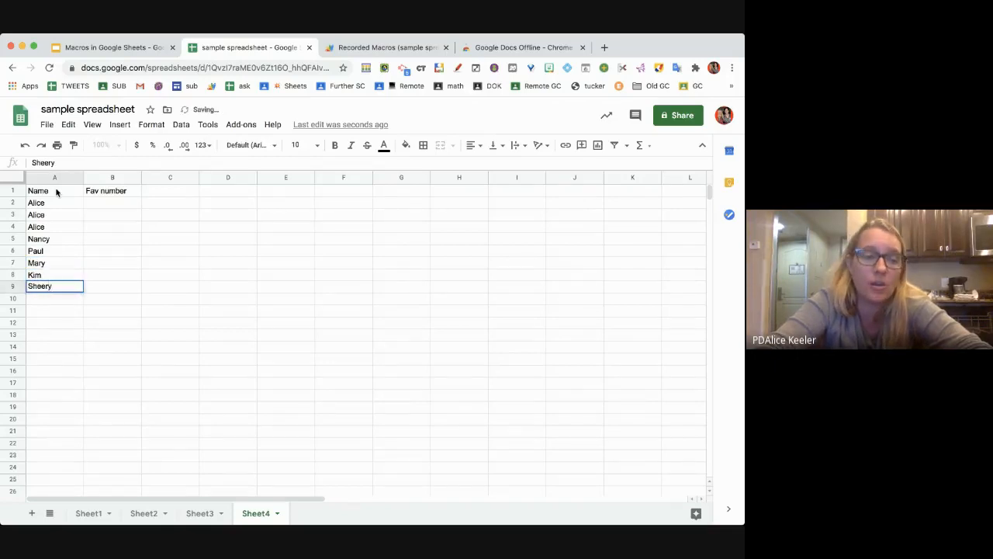
{"action": "key", "text": "BackSpace"}
{"action": "key", "text": "BackSpace"}
{"action": "key", "text": "BackSpace"}
{"action": "type", "text": "rry"}
{"action": "key", "text": "Return"}
{"action": "type", "text": "Alice"}
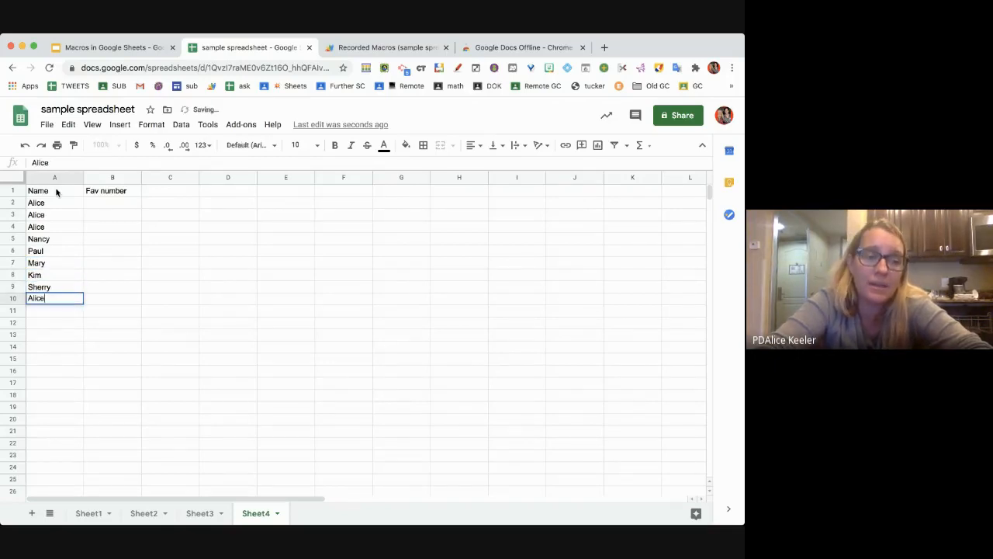
{"action": "key", "text": "Return"}
{"action": "type", "text": "Nancy"}
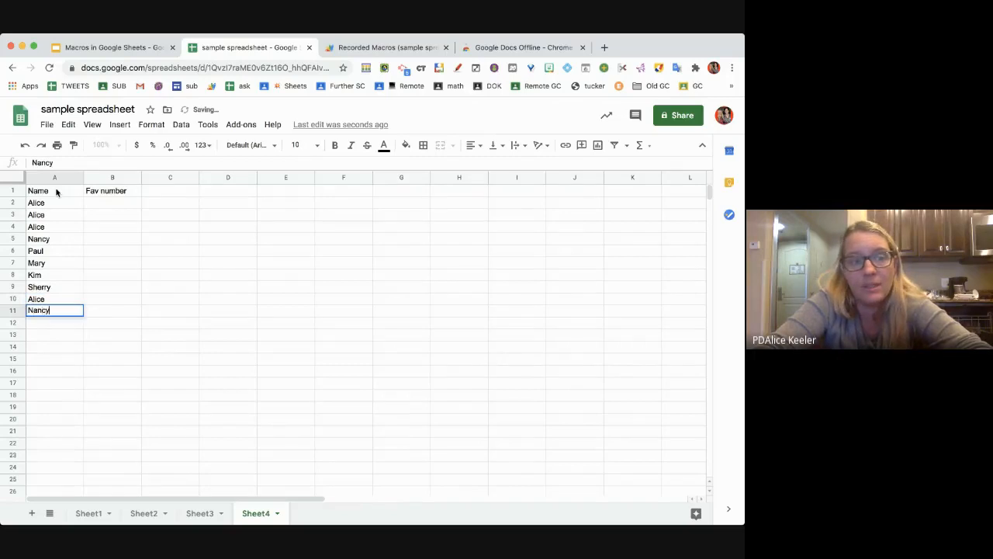
{"action": "key", "text": "Return"}
{"action": "type", "text": "Sheer"}
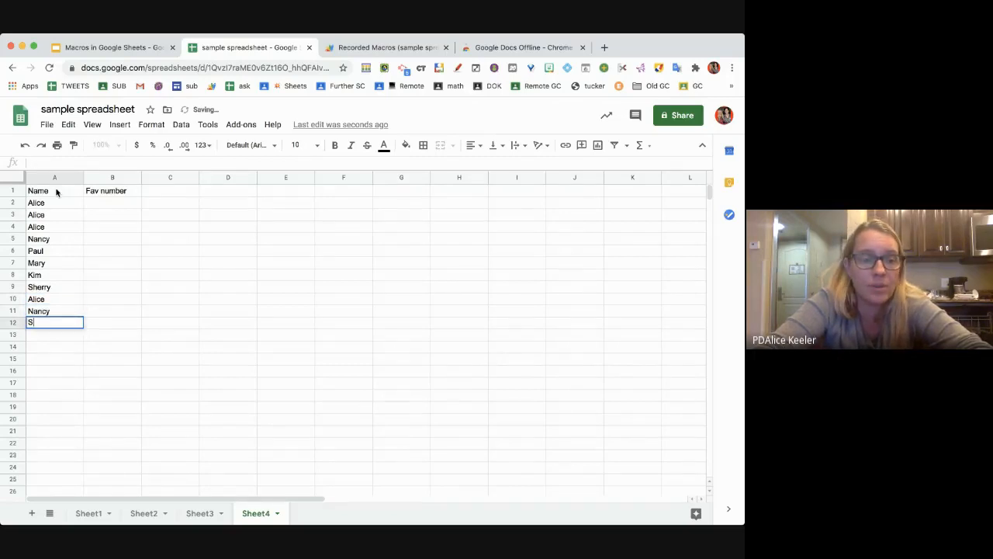
{"action": "key", "text": "BackSpace"}
{"action": "key", "text": "BackSpace"}
{"action": "type", "text": "rry"}
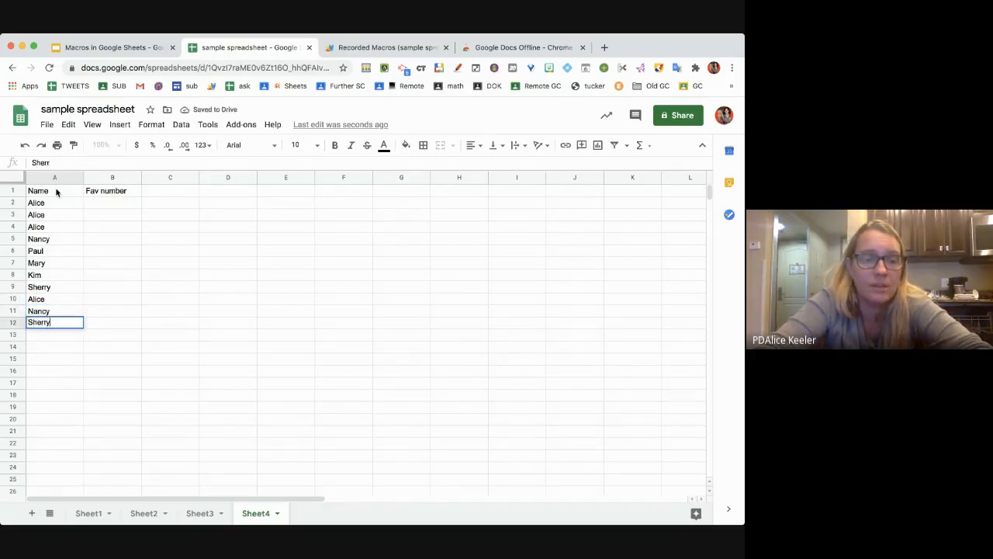
{"action": "key", "text": "Return"}
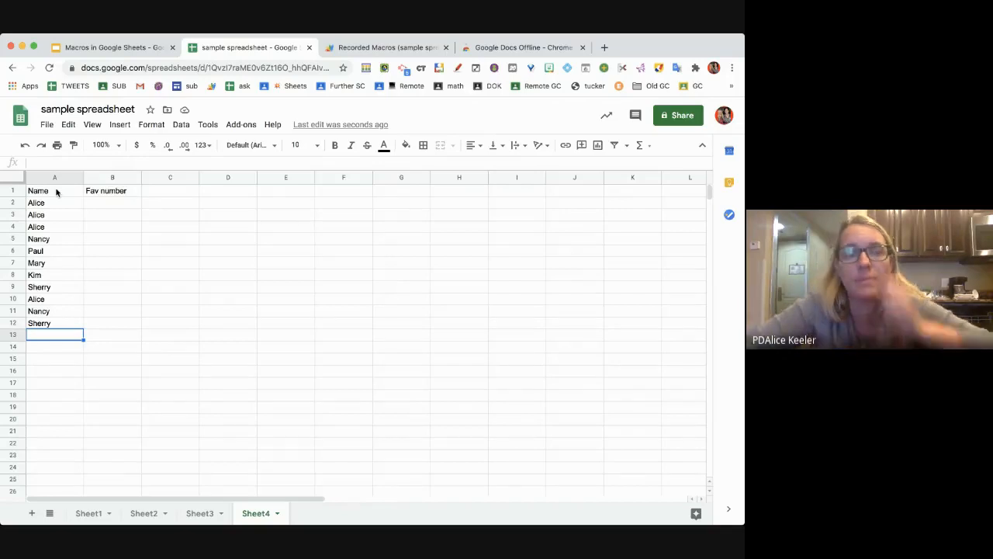
- Enter the favourite numbers 6, 7, 9, 3, 2, 1, 5, 4, 2, 2 and 7 in B2:B12
{"action": "left_click", "coordinate": [121, 203]}
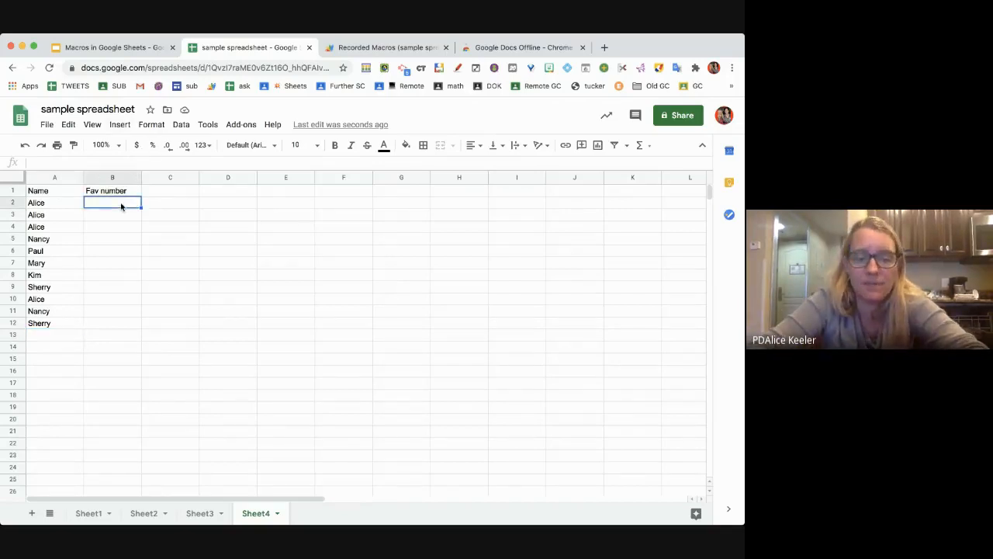
{"action": "type", "text": "6"}
{"action": "key", "text": "Return"}
{"action": "type", "text": "7"}
{"action": "key", "text": "Return"}
{"action": "type", "text": "9"}
{"action": "key", "text": "Return"}
{"action": "type", "text": "3"}
{"action": "key", "text": "Return"}
{"action": "type", "text": "2"}
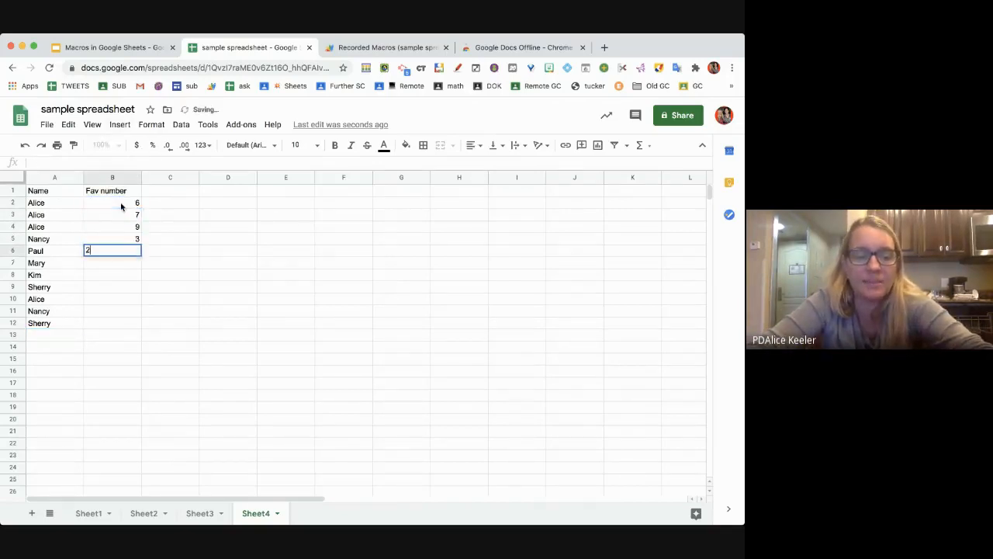
{"action": "key", "text": "Return"}
{"action": "type", "text": "1"}
{"action": "key", "text": "Return"}
{"action": "type", "text": "5"}
{"action": "key", "text": "Return"}
{"action": "type", "text": "4 2"}
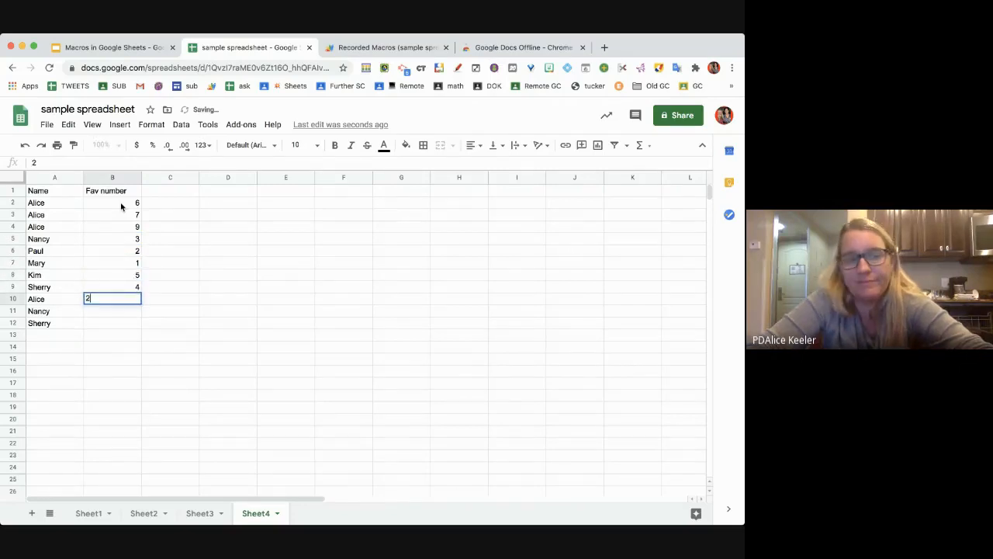
{"action": "key", "text": "Return"}
{"action": "type", "text": "2"}
{"action": "key", "text": "Return"}
{"action": "type", "text": "7"}
{"action": "key", "text": "Return"}
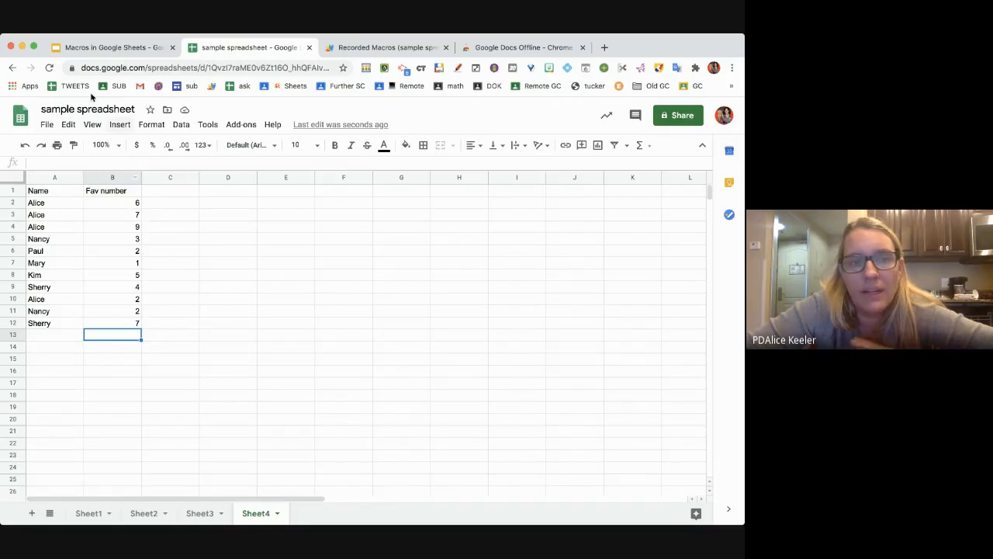
- Search the add-on marketplace for "totabs" and return to the sheet
{"action": "left_click", "coordinate": [236, 125]}
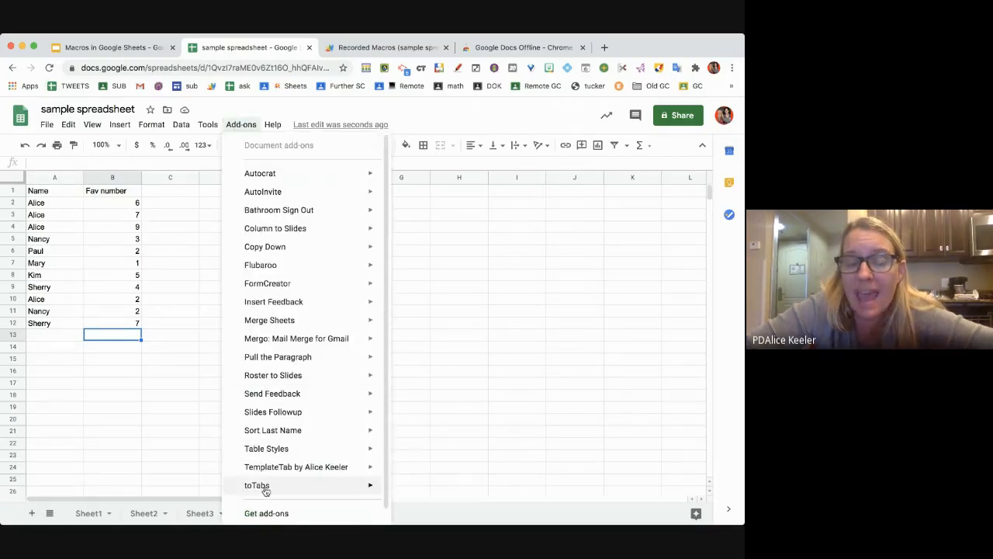
{"action": "mouse_move", "coordinate": [262, 488]}
{"action": "scroll", "coordinate": [265, 489], "scroll_direction": "down", "scroll_amount": 1}
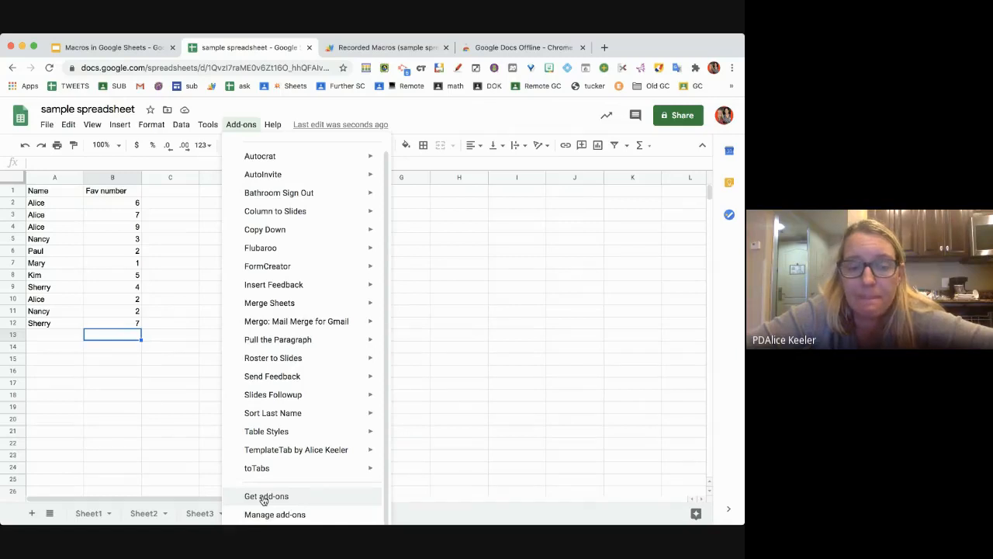
{"action": "left_click", "coordinate": [264, 498]}
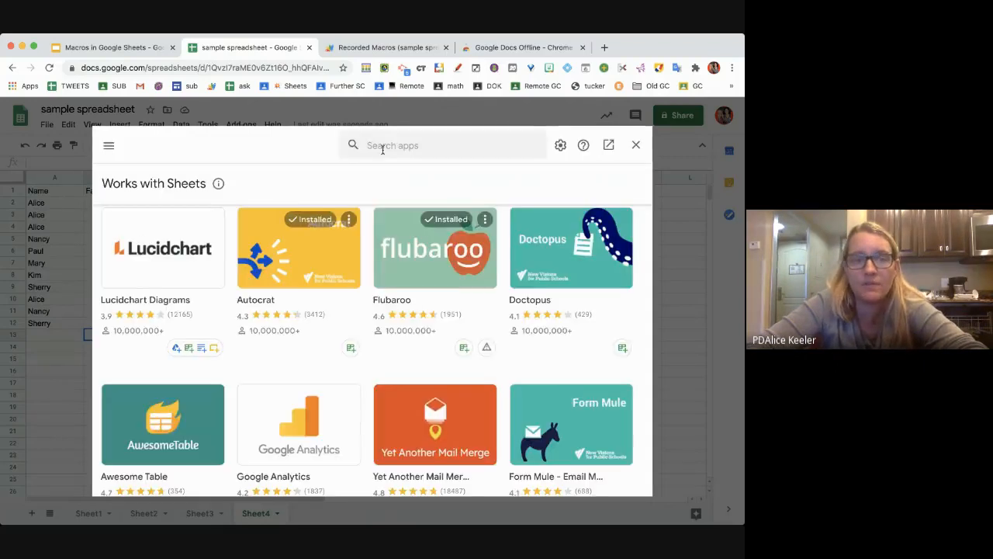
{"action": "left_click", "coordinate": [383, 147]}
{"action": "type", "text": "totabs"}
{"action": "key", "text": "Return"}
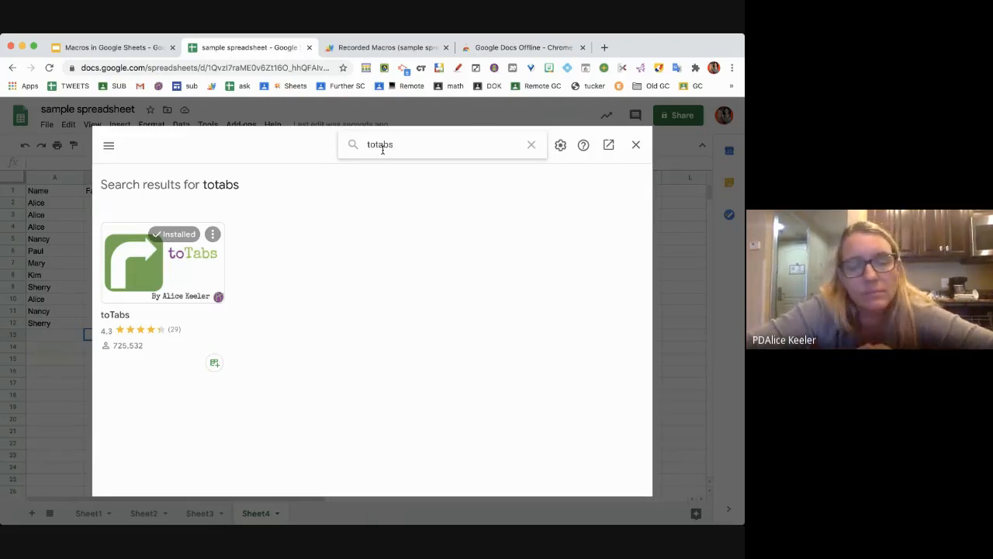
{"action": "left_click", "coordinate": [636, 149]}
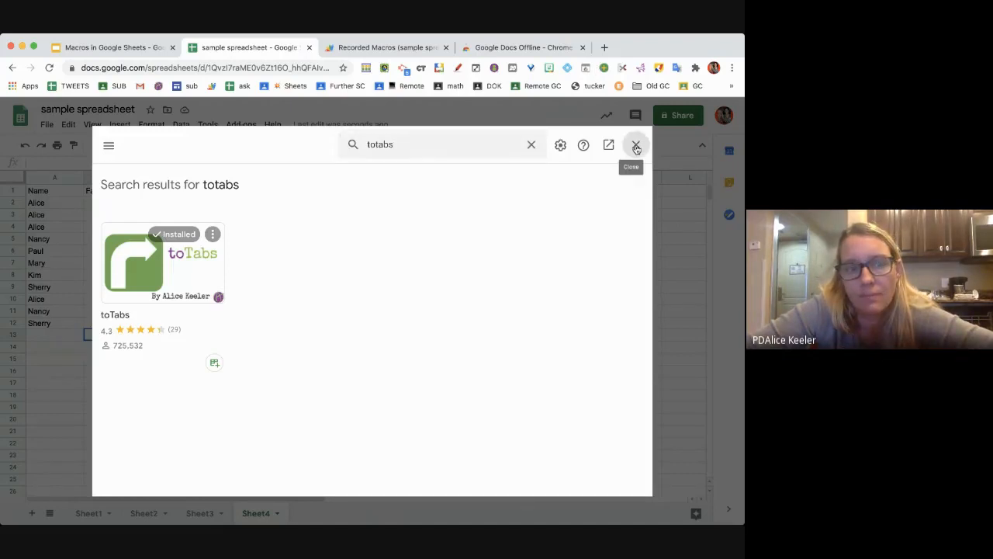
{"action": "left_click", "coordinate": [247, 228]}
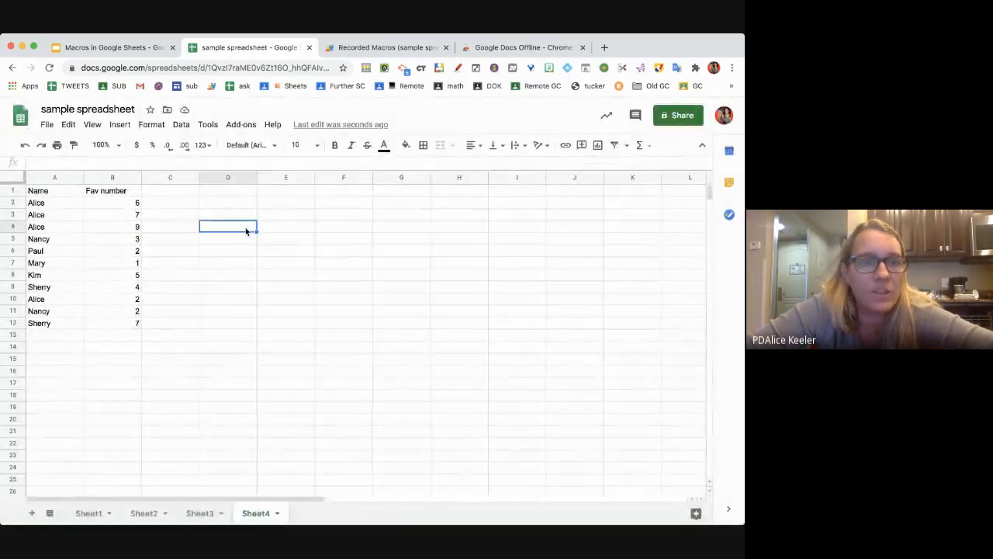
- Use the toTabs add-on to split the list into separate tabs by the Name column
{"action": "left_click", "coordinate": [241, 125]}
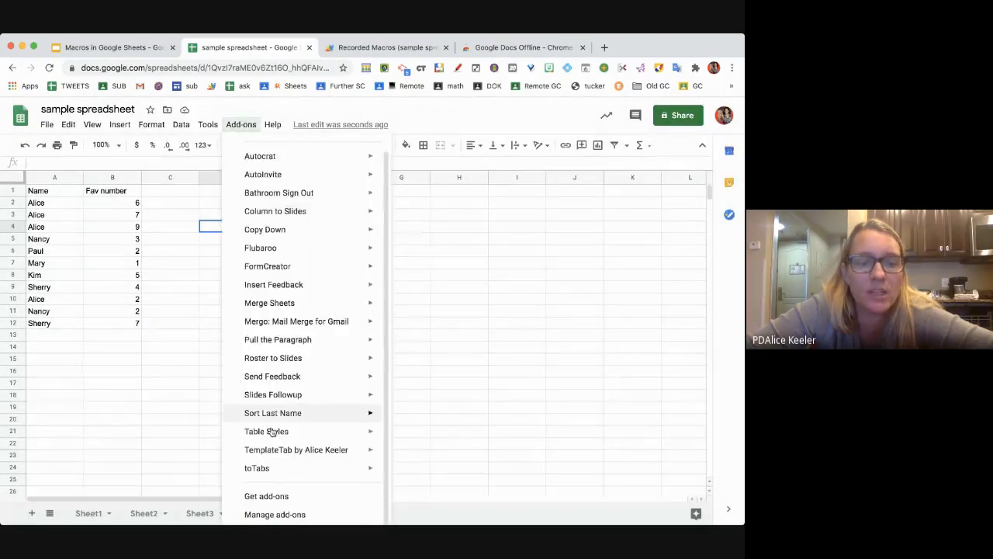
{"action": "mouse_move", "coordinate": [356, 468]}
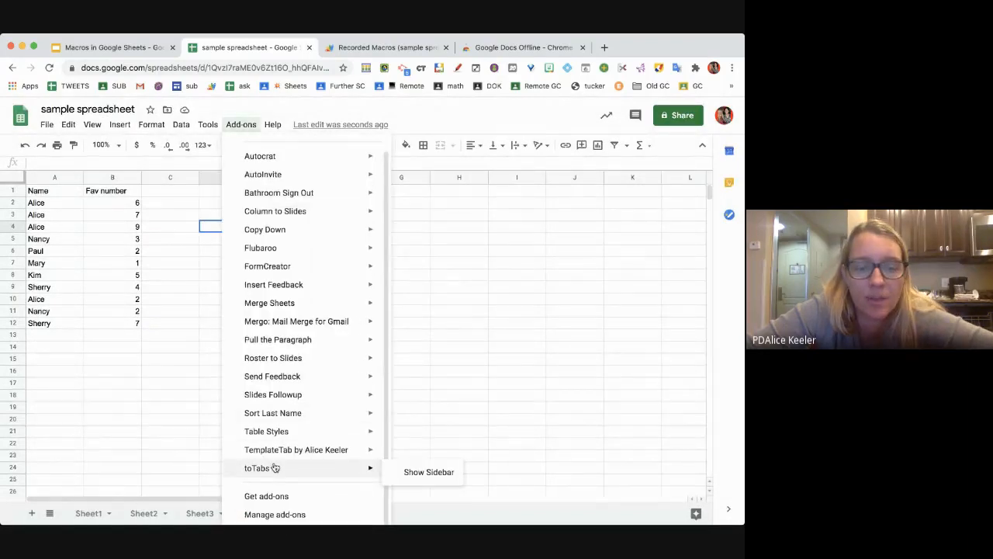
{"action": "left_click", "coordinate": [412, 471]}
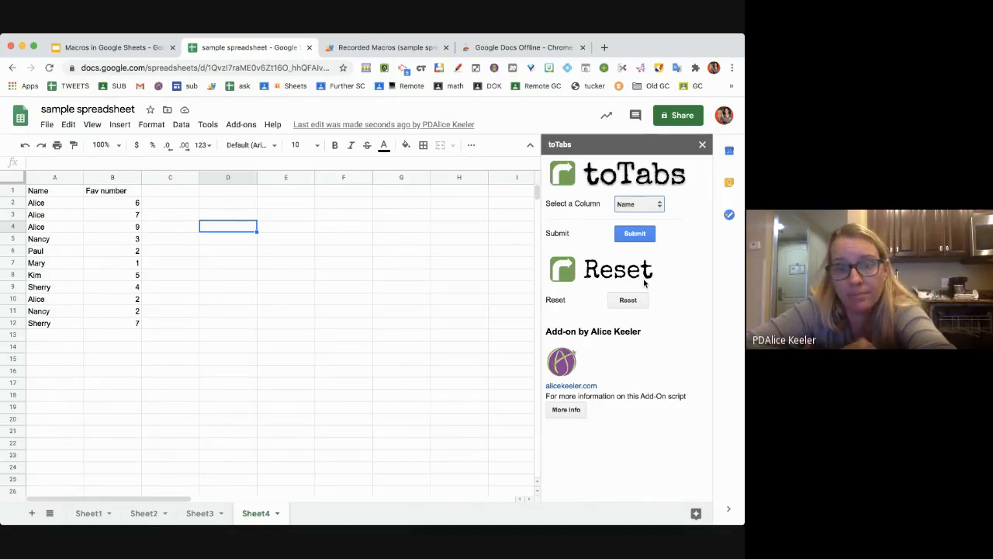
{"action": "left_click", "coordinate": [637, 233]}
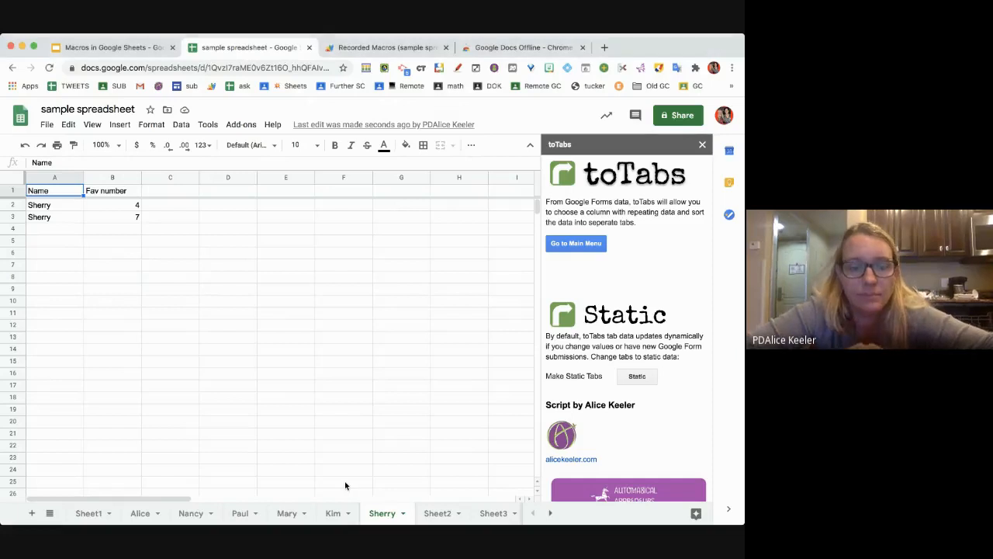
- Look through the generated name tabs to examine which rows each one holds
{"action": "left_click", "coordinate": [139, 518]}
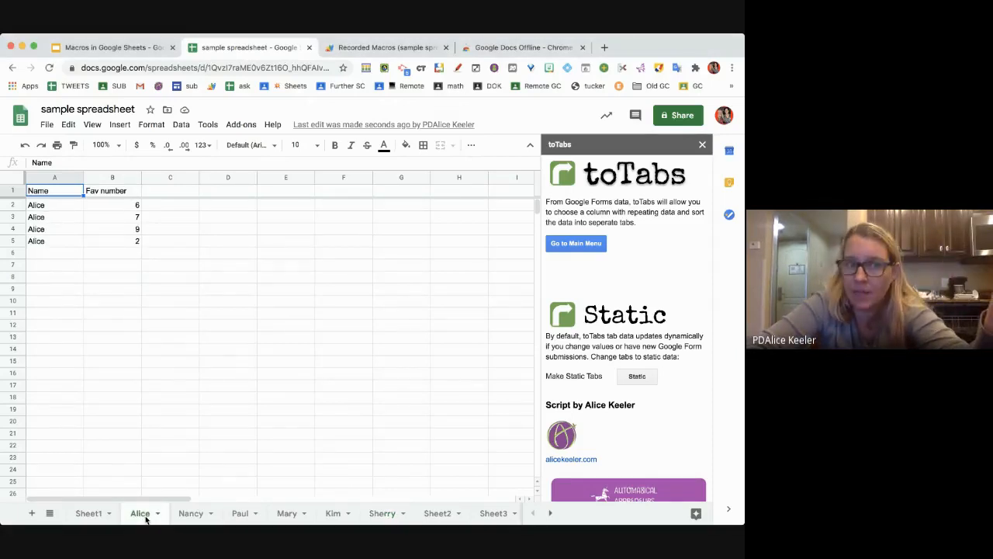
{"action": "left_click", "coordinate": [191, 518]}
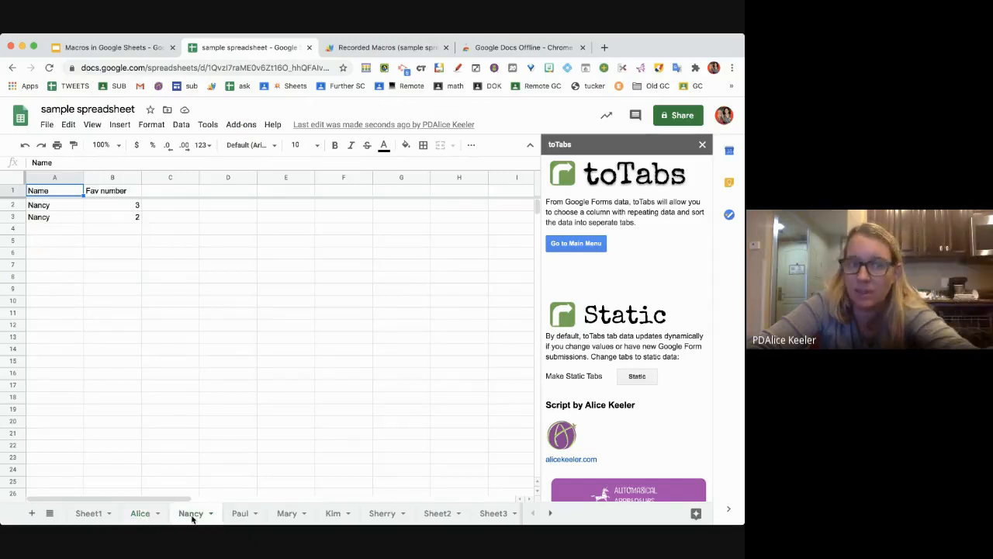
{"action": "left_click", "coordinate": [242, 516]}
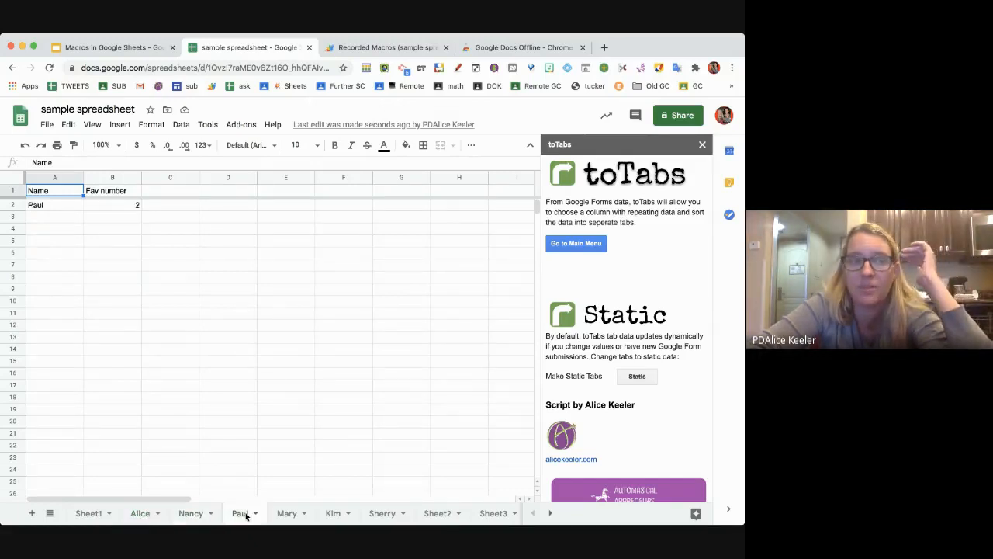
{"action": "left_click", "coordinate": [295, 521]}
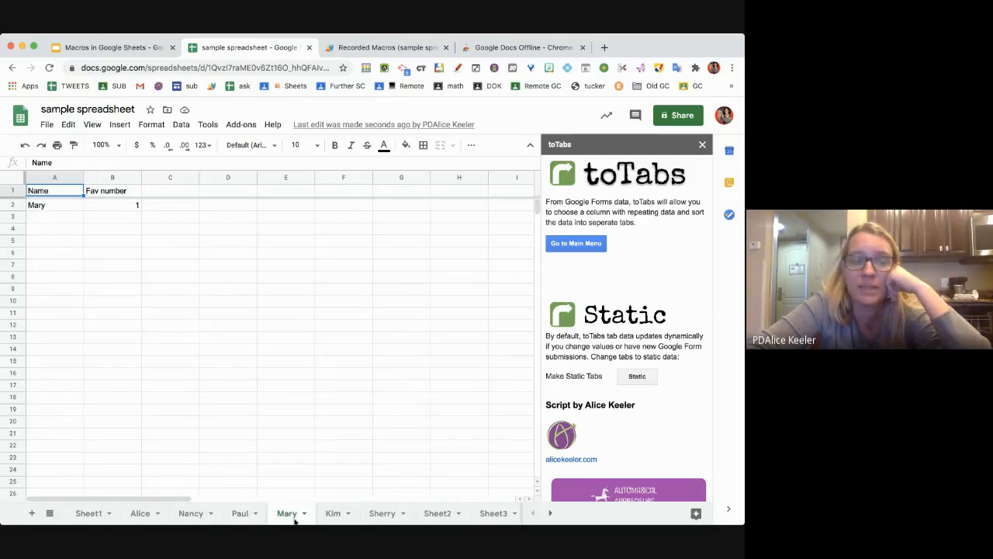
{"action": "left_click", "coordinate": [334, 518]}
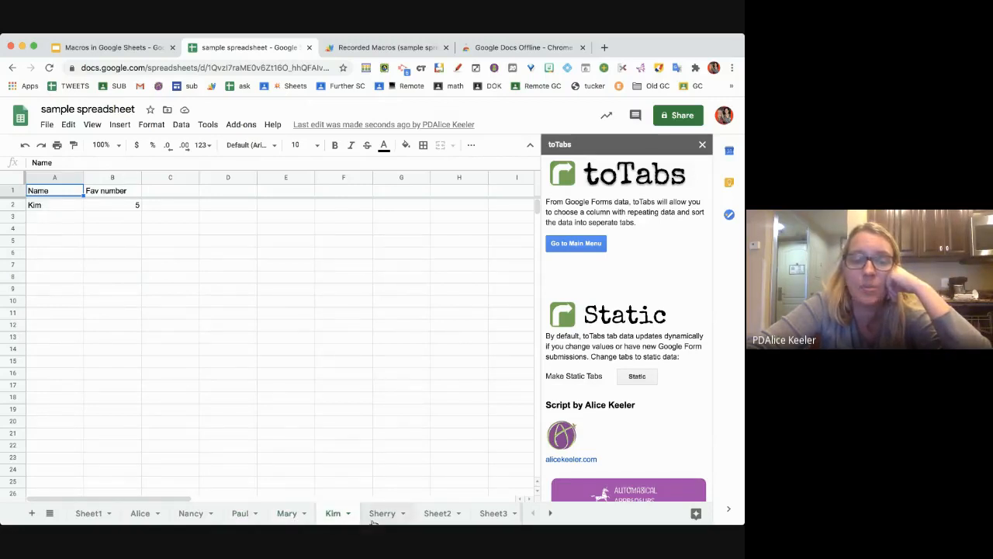
{"action": "left_click", "coordinate": [374, 522]}
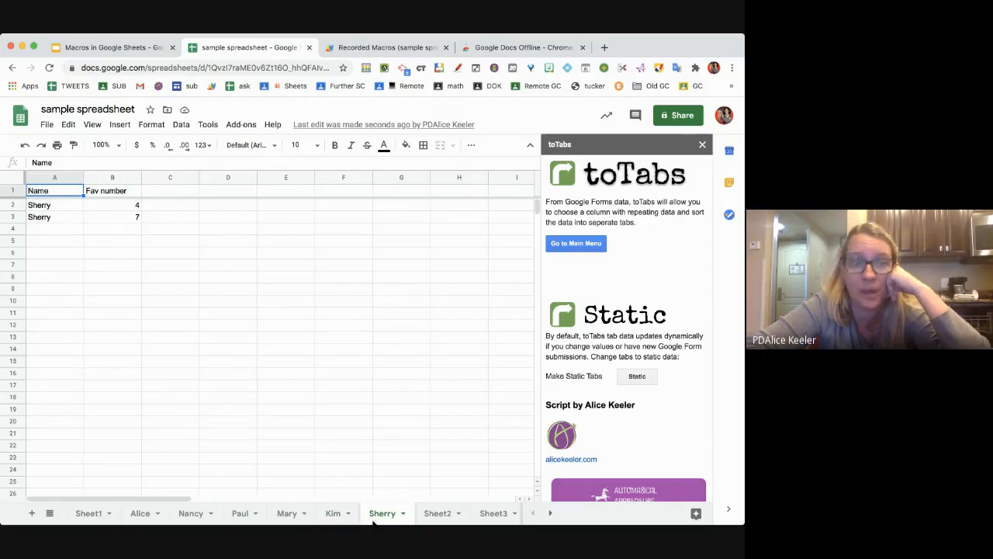
{"action": "left_click", "coordinate": [332, 516]}
{"action": "left_click", "coordinate": [288, 515]}
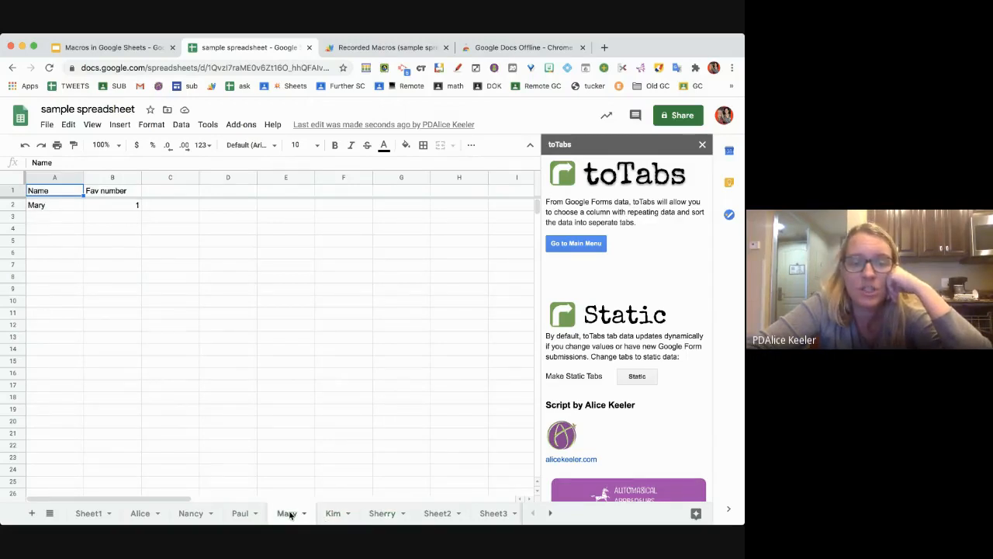
{"action": "left_click", "coordinate": [240, 516]}
{"action": "left_click", "coordinate": [193, 516]}
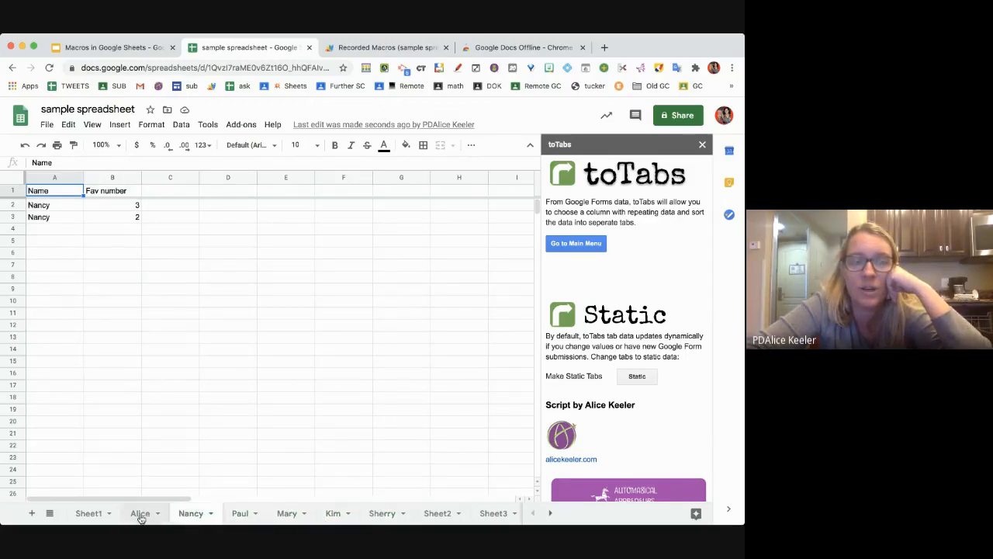
{"action": "left_click", "coordinate": [140, 516]}
{"action": "left_click", "coordinate": [189, 516]}
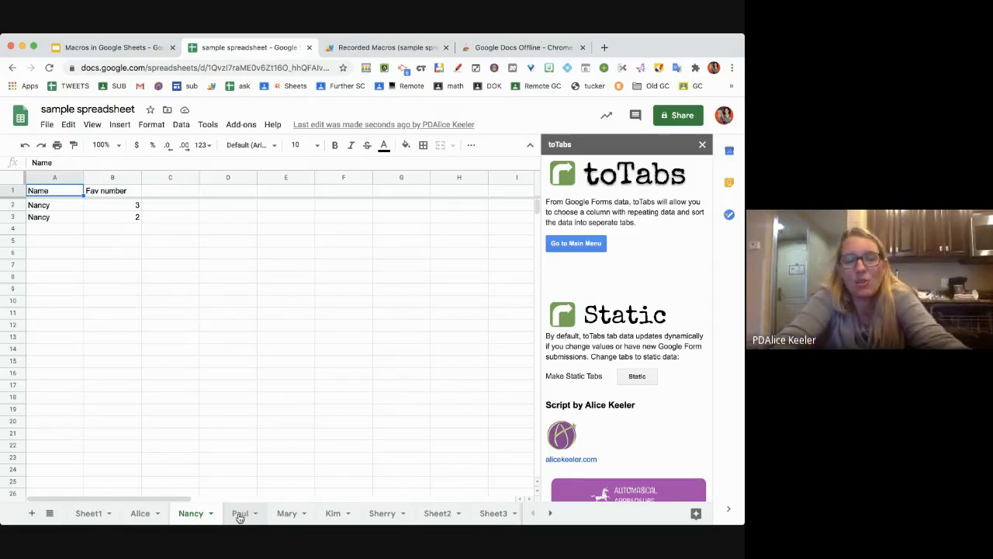
- On the first generated name tab, start recording a macro and format column A in Special Elite at size 24
{"action": "left_click", "coordinate": [139, 516]}
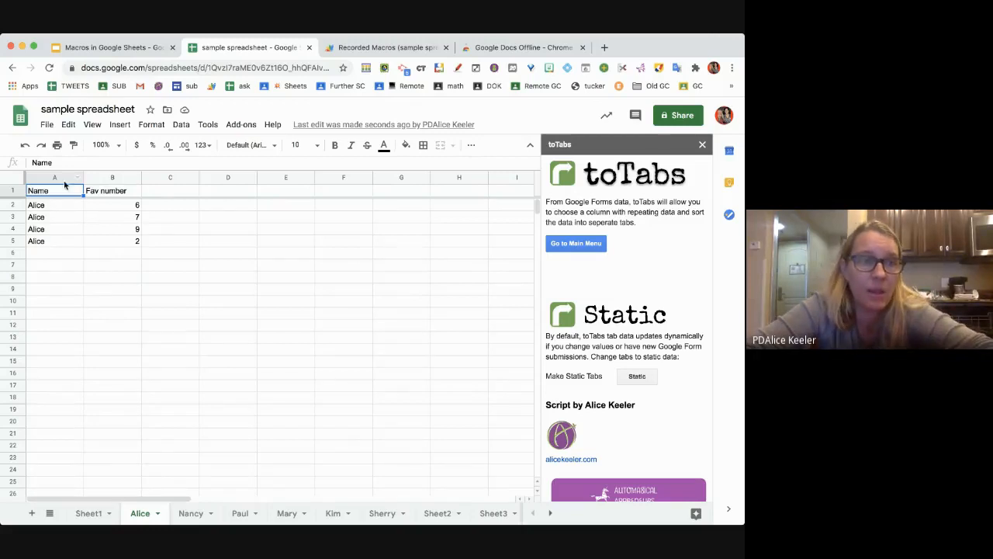
{"action": "left_click", "coordinate": [209, 125]}
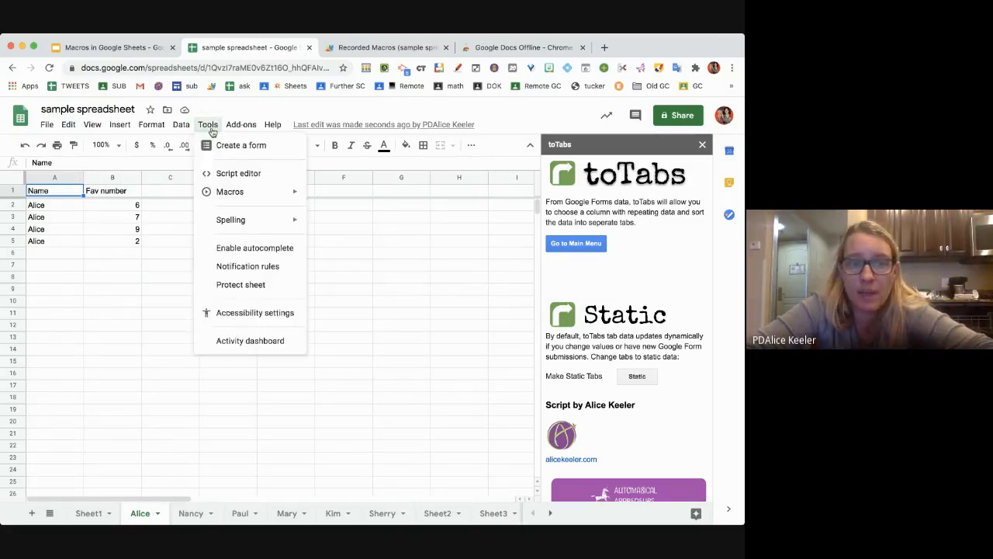
{"action": "mouse_move", "coordinate": [225, 191]}
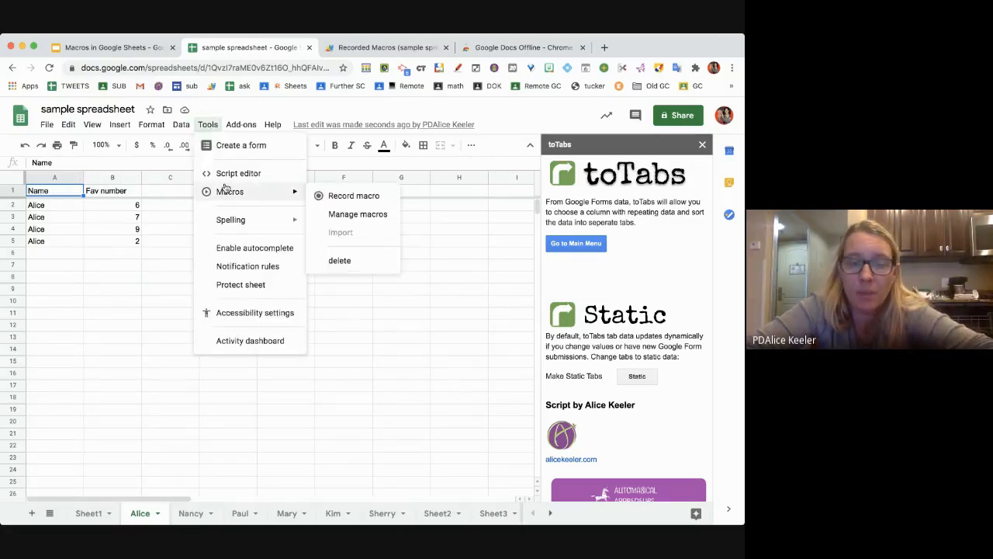
{"action": "left_click", "coordinate": [337, 196]}
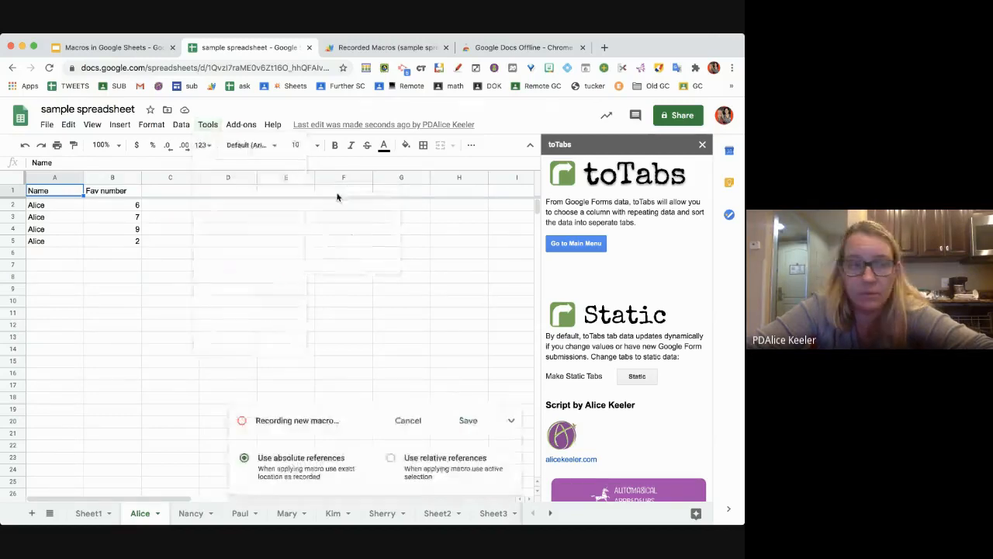
{"action": "left_click", "coordinate": [59, 177]}
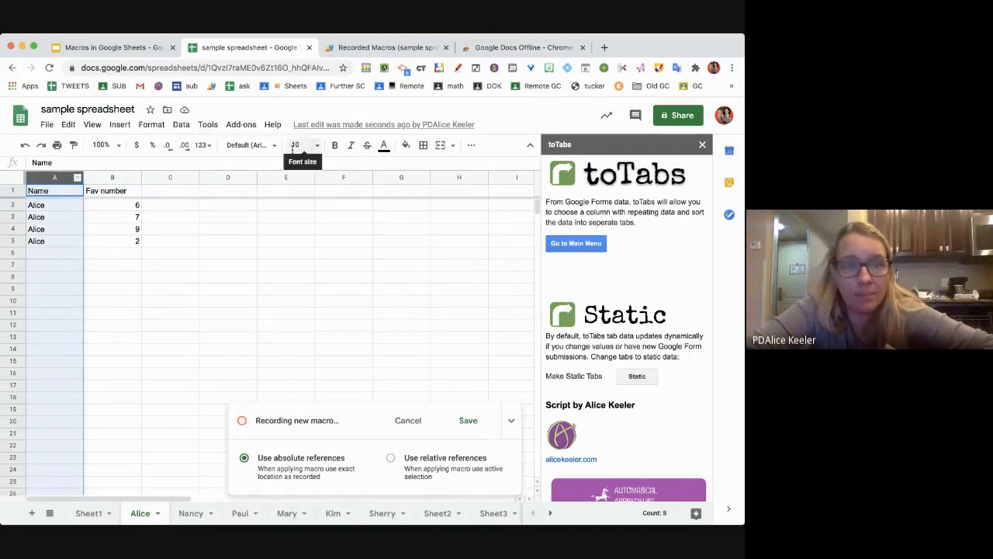
{"action": "left_click", "coordinate": [265, 146]}
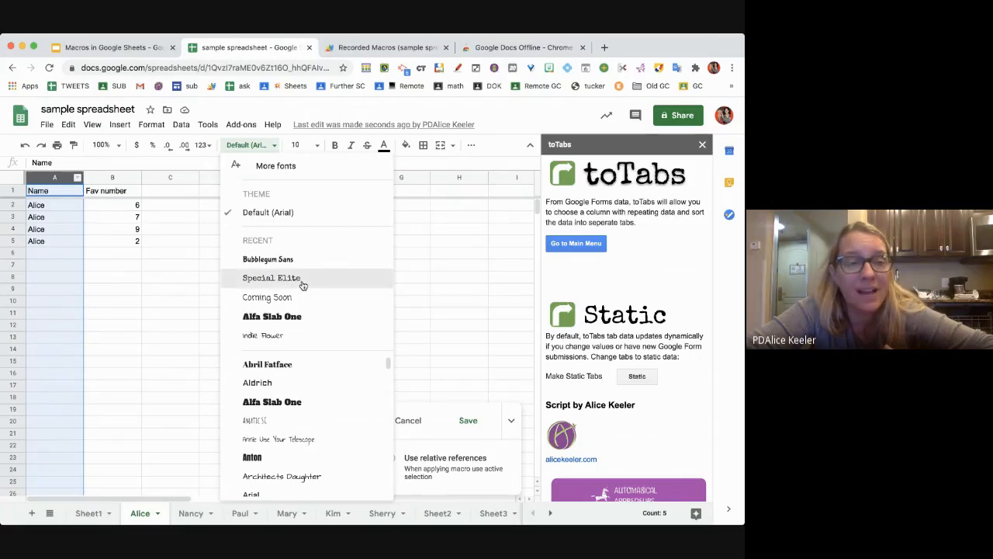
{"action": "left_click", "coordinate": [302, 278]}
{"action": "left_click", "coordinate": [298, 145]}
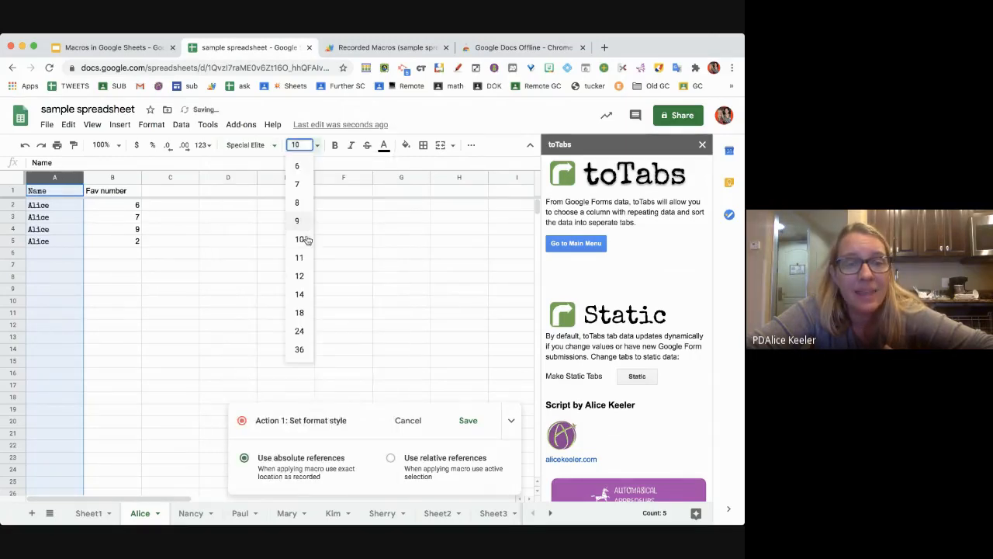
{"action": "left_click", "coordinate": [301, 331]}
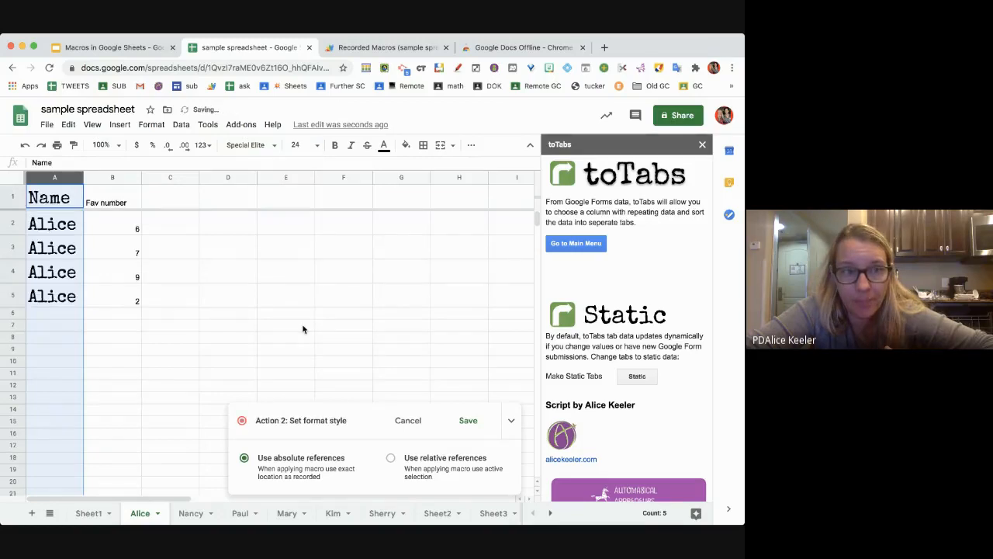
- Centre the Fav number column horizontally and vertically and set its font size to 14
{"action": "left_click", "coordinate": [112, 178]}
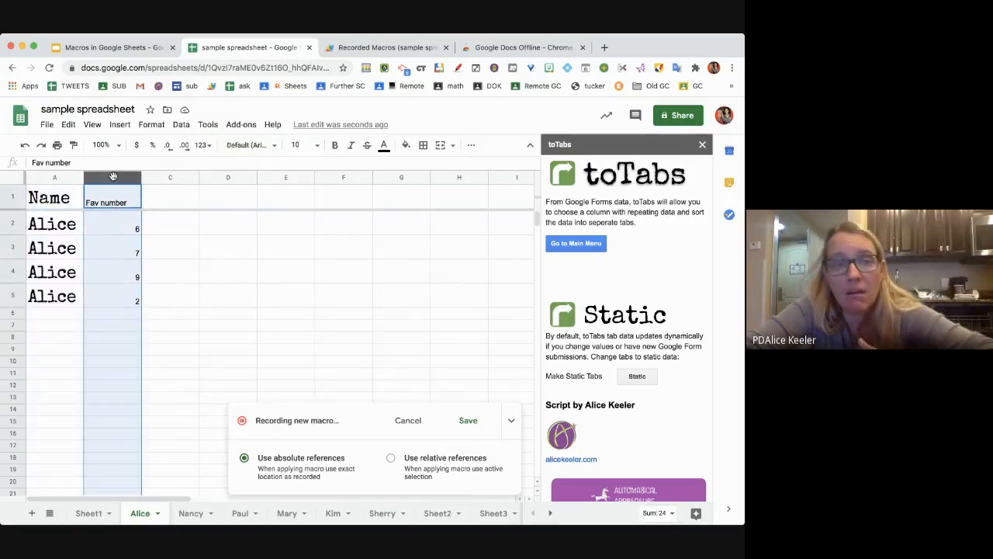
{"action": "left_click", "coordinate": [471, 146]}
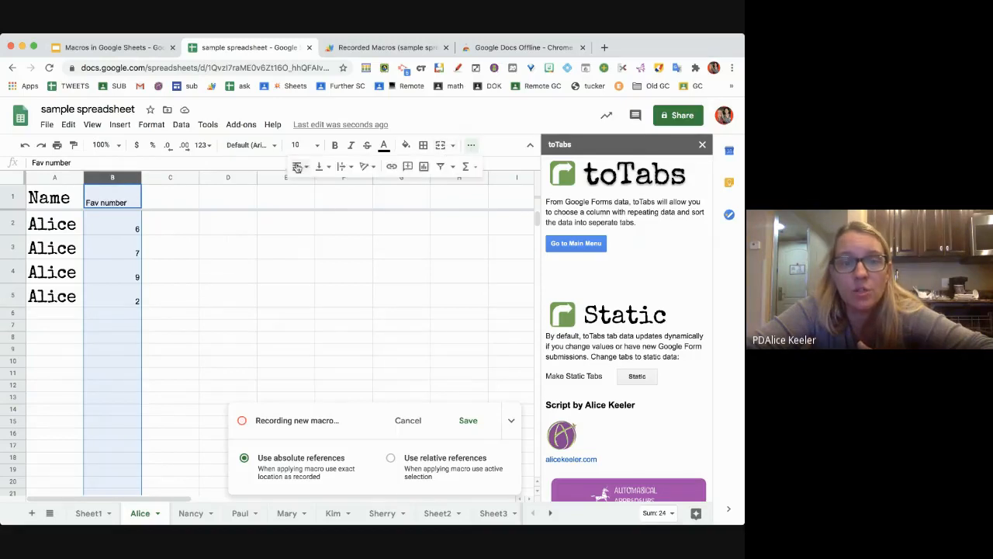
{"action": "left_click", "coordinate": [299, 166]}
{"action": "left_click", "coordinate": [313, 186]}
{"action": "left_click", "coordinate": [319, 166]}
{"action": "left_click", "coordinate": [335, 187]}
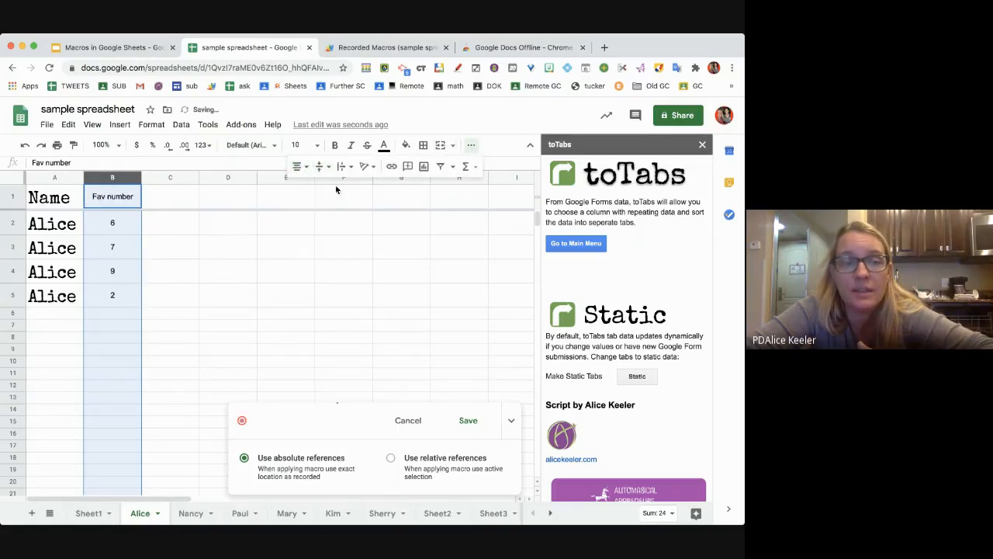
{"action": "left_click", "coordinate": [298, 145]}
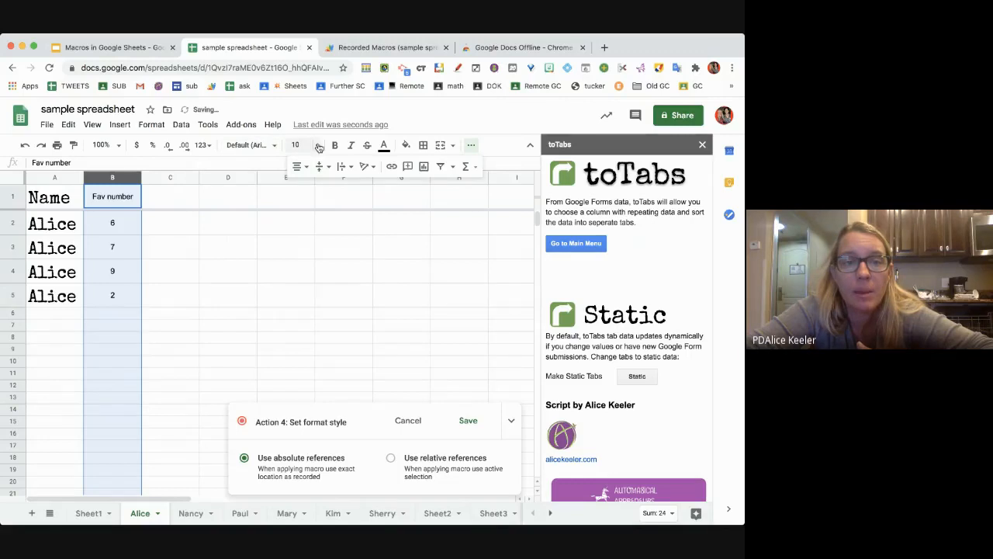
{"action": "left_click", "coordinate": [299, 295]}
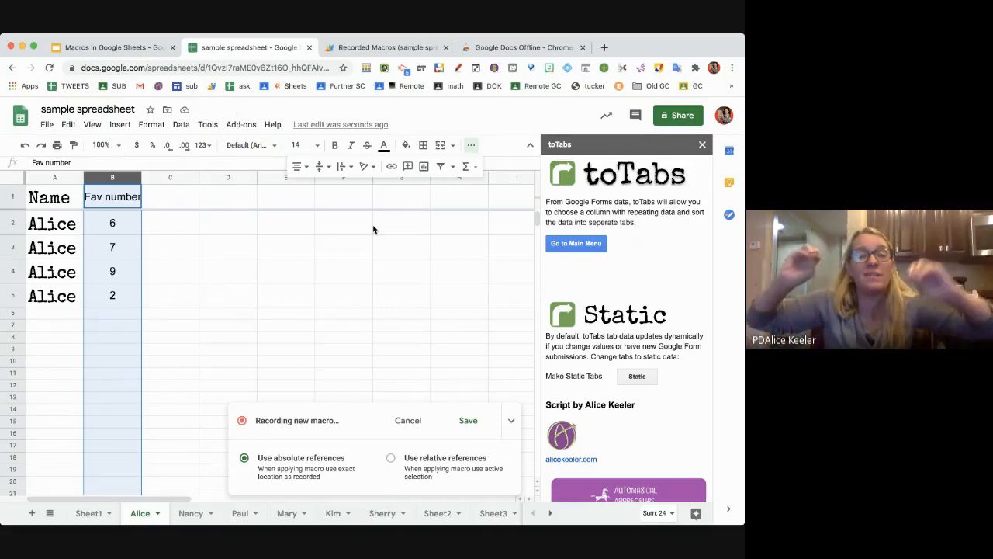
- Turn on text wrapping for the Fav number column and change its font to Alfa Slab One
{"action": "left_click", "coordinate": [353, 171]}
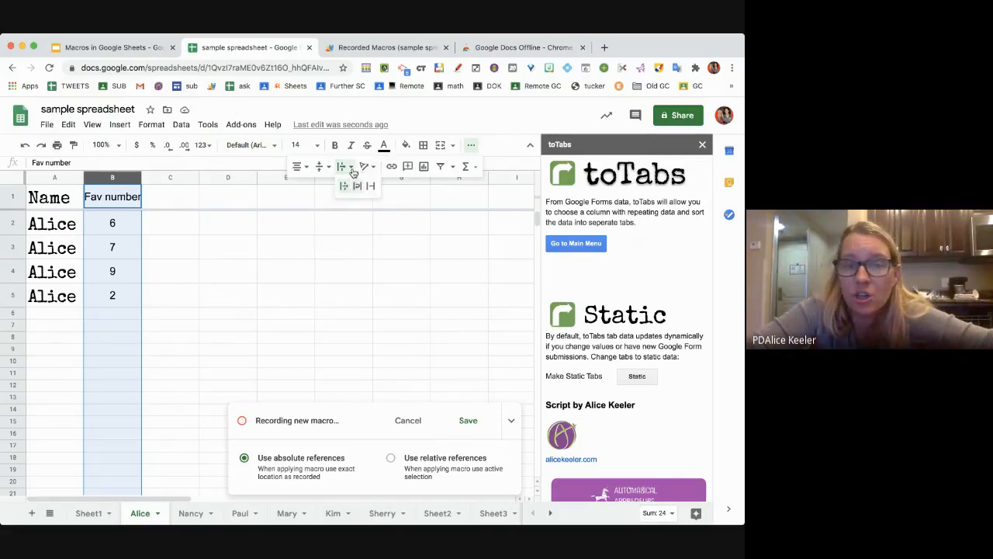
{"action": "left_click", "coordinate": [363, 188]}
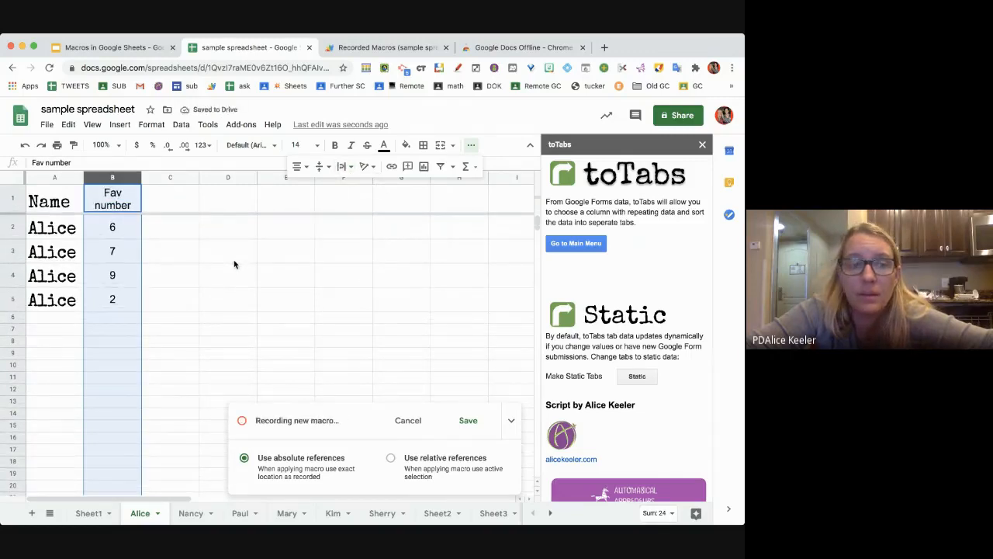
{"action": "left_click", "coordinate": [247, 146]}
{"action": "left_click", "coordinate": [260, 318]}
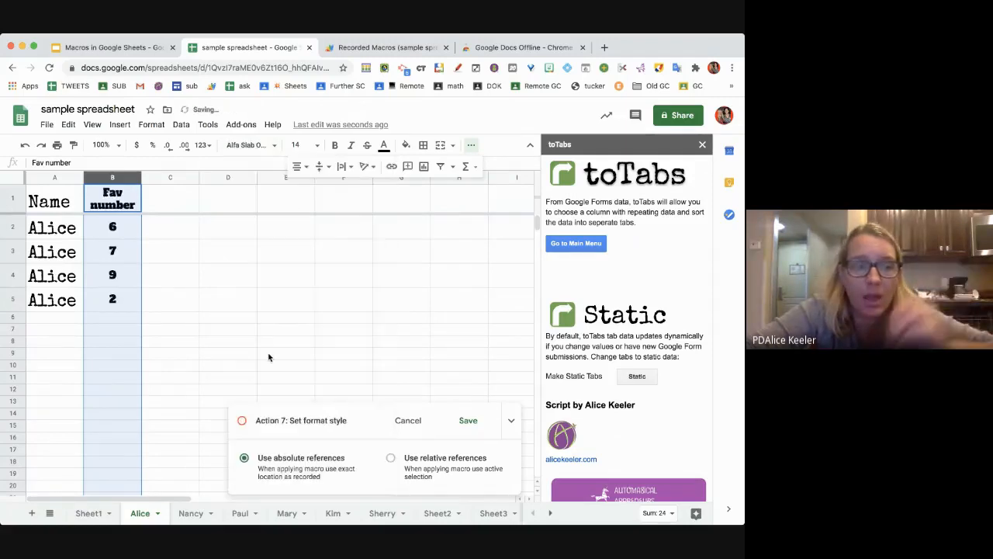
- Colour the Fav number column's text magenta and deselect the column by selecting cell G4
{"action": "left_click", "coordinate": [383, 145]}
{"action": "left_click", "coordinate": [392, 288]}
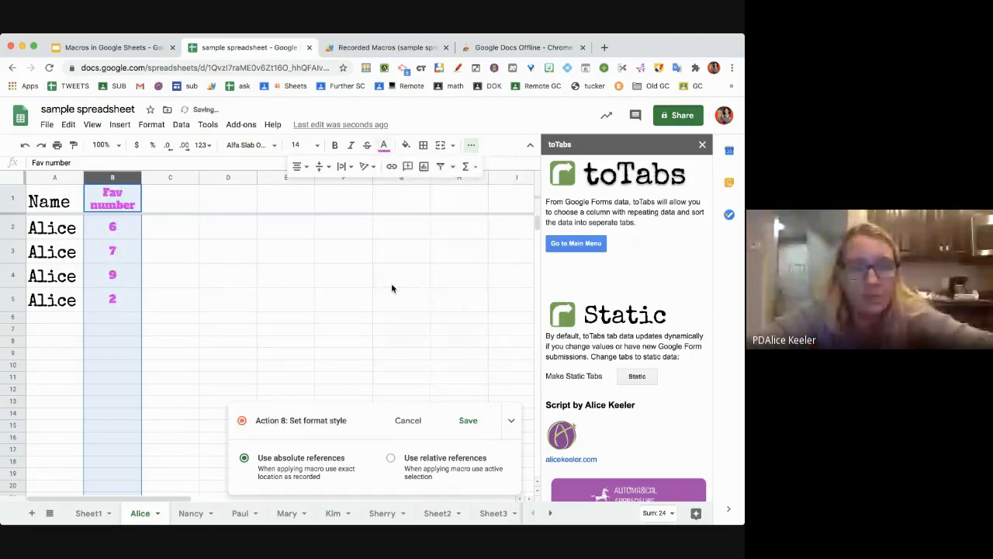
{"action": "left_click", "coordinate": [392, 286]}
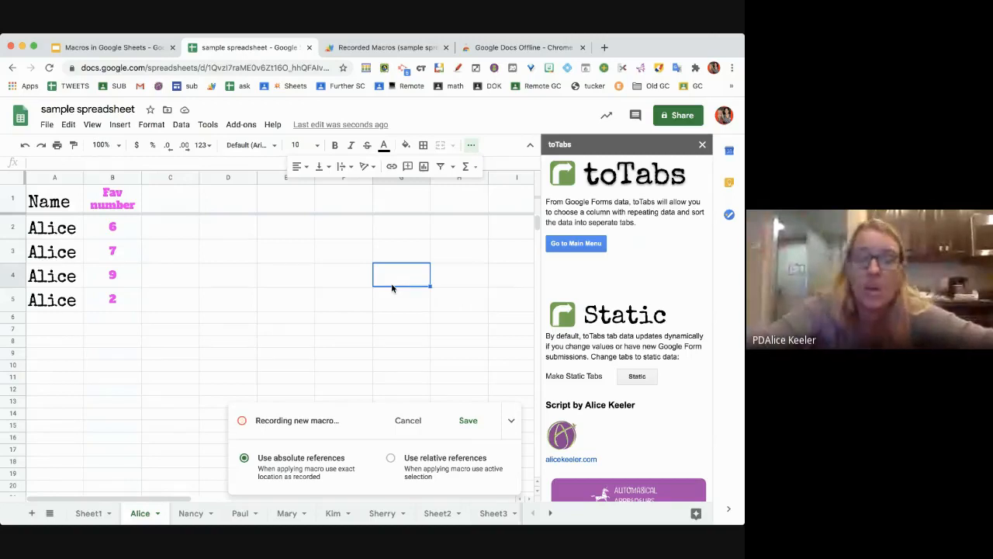
- Stop recording and save the formatting macro under the name d2, without a shortcut number
{"action": "left_click", "coordinate": [460, 421]}
{"action": "type", "text": "d"}
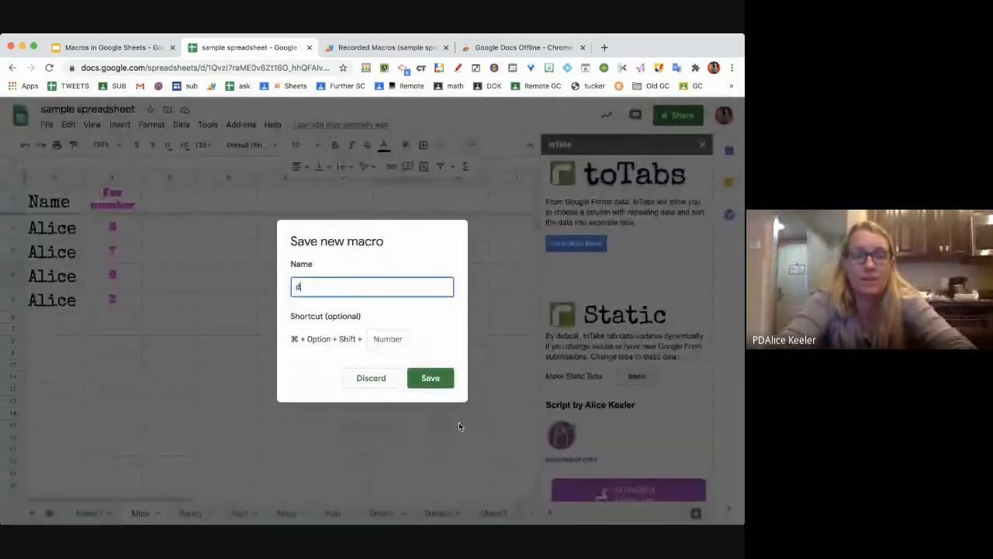
{"action": "type", "text": "2"}
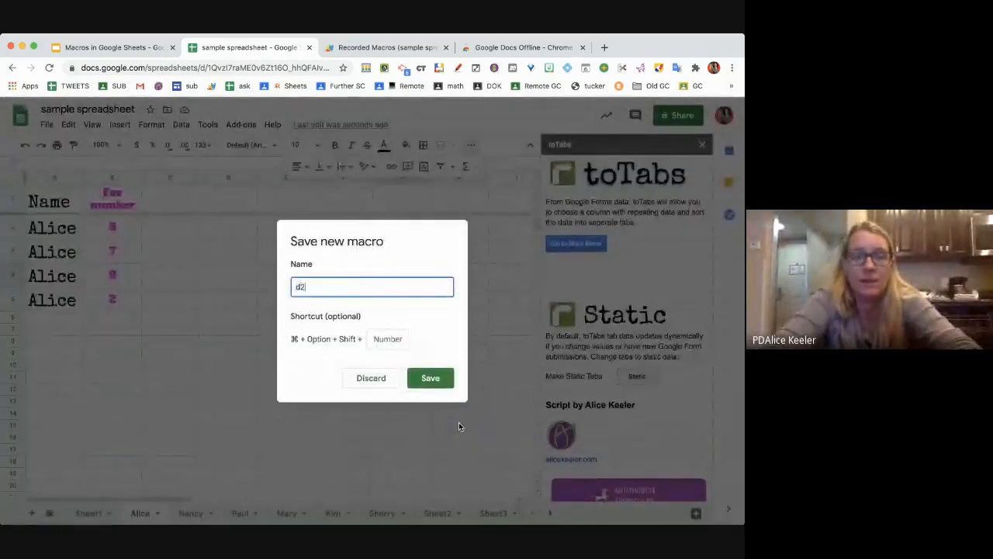
{"action": "left_click", "coordinate": [425, 386]}
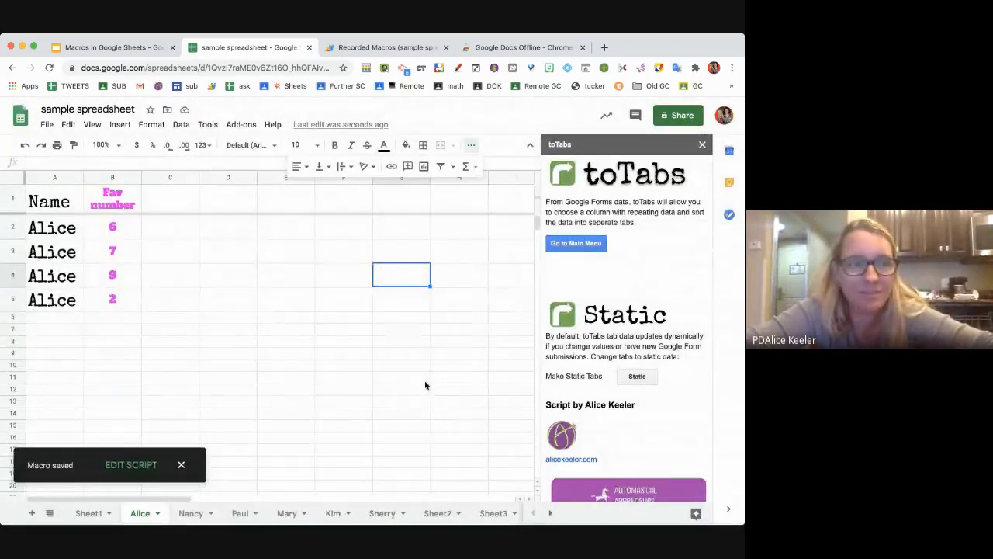
- Run the d2 macro on the second generated name tab
{"action": "left_click", "coordinate": [190, 512]}
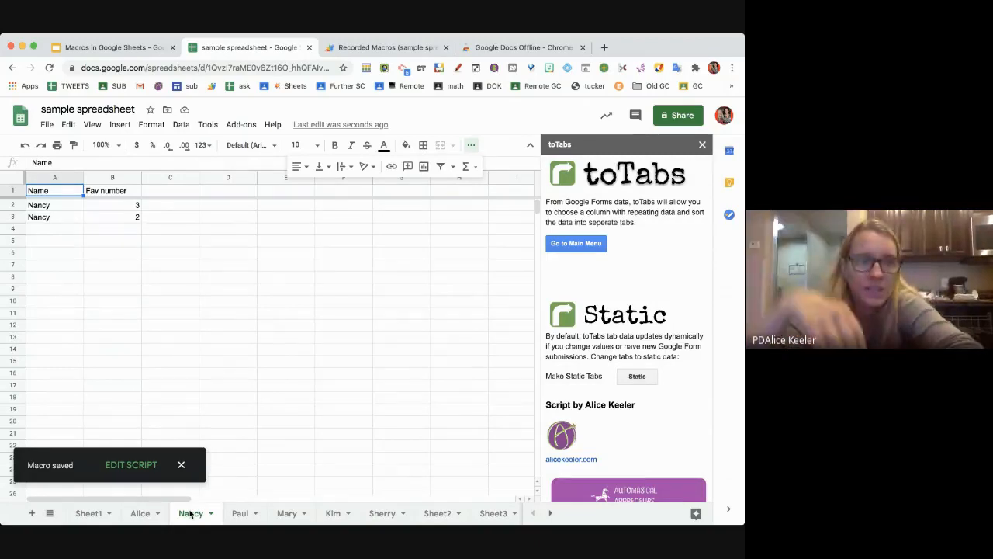
{"action": "left_click", "coordinate": [214, 126]}
{"action": "mouse_move", "coordinate": [294, 194]}
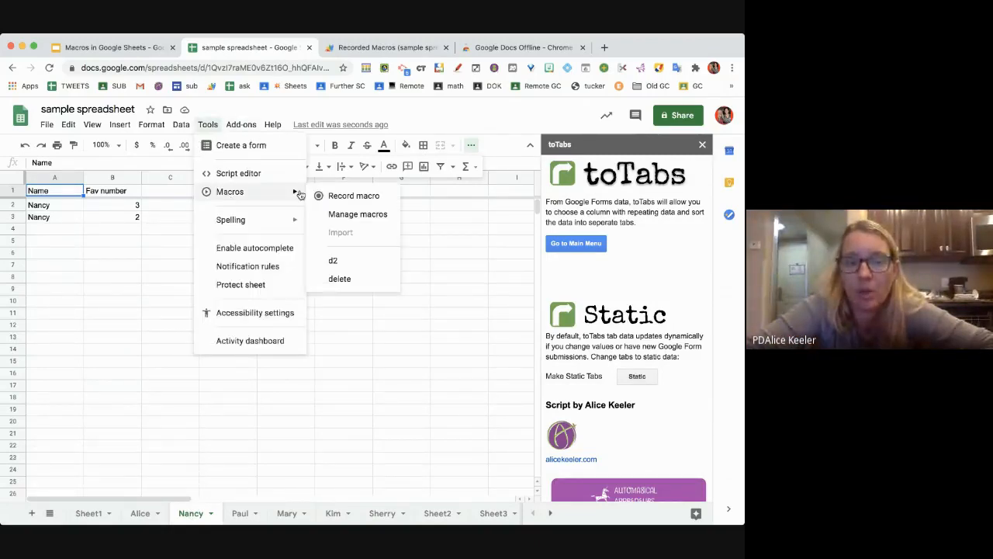
{"action": "left_click", "coordinate": [343, 262]}
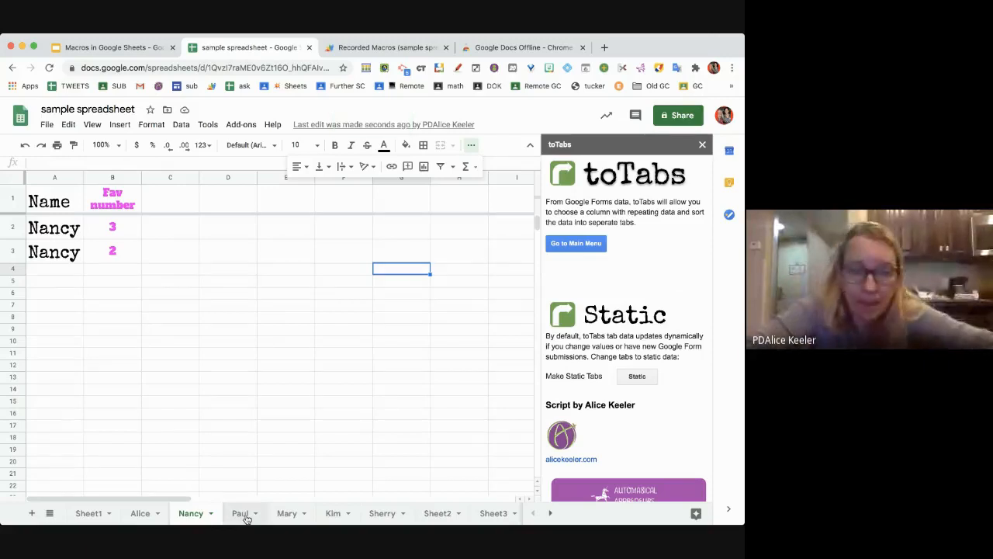
- Run the d2 macro on the third generated name tab
{"action": "left_click", "coordinate": [237, 124]}
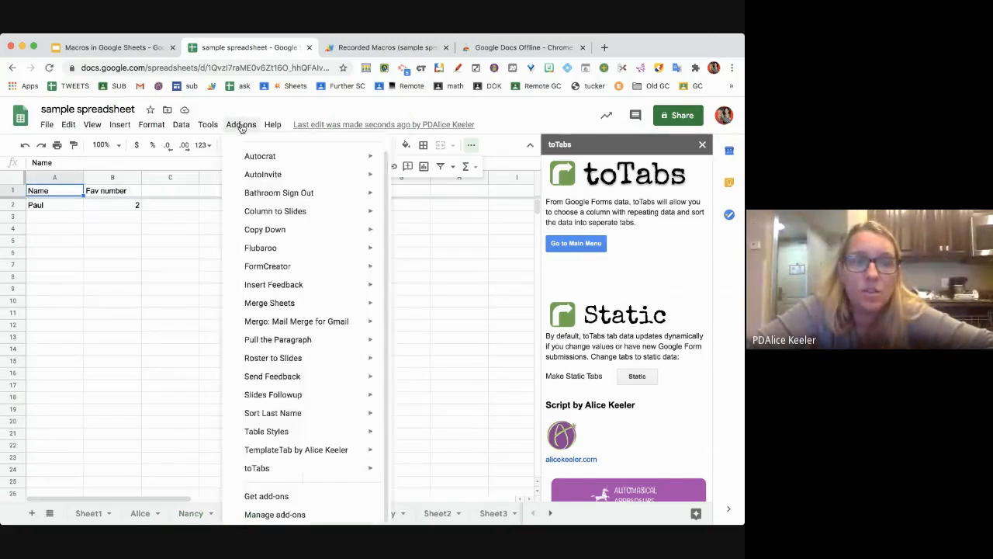
{"action": "mouse_move", "coordinate": [208, 124]}
{"action": "mouse_move", "coordinate": [230, 191]}
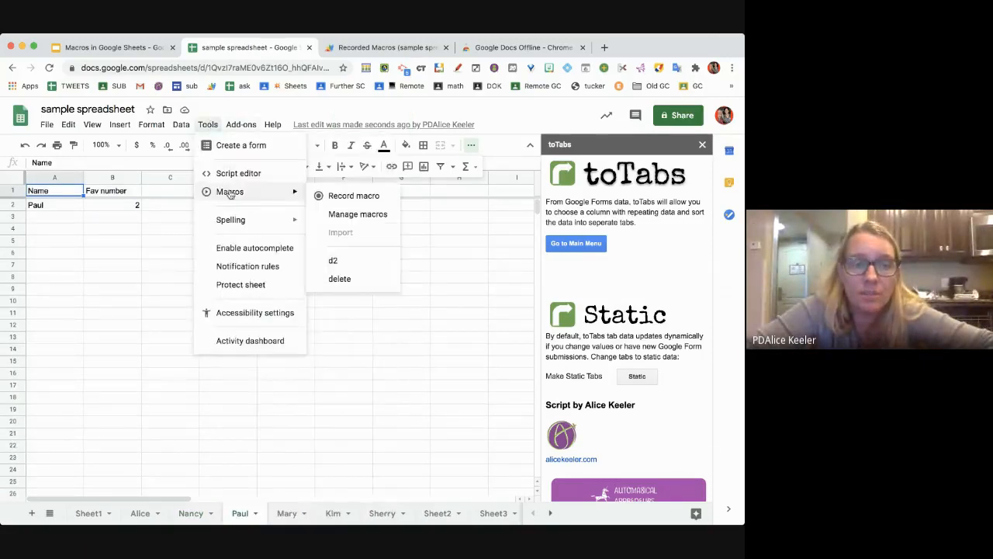
{"action": "left_click", "coordinate": [324, 259]}
- Run the d2 macro on the fourth generated name tab
{"action": "left_click", "coordinate": [287, 513]}
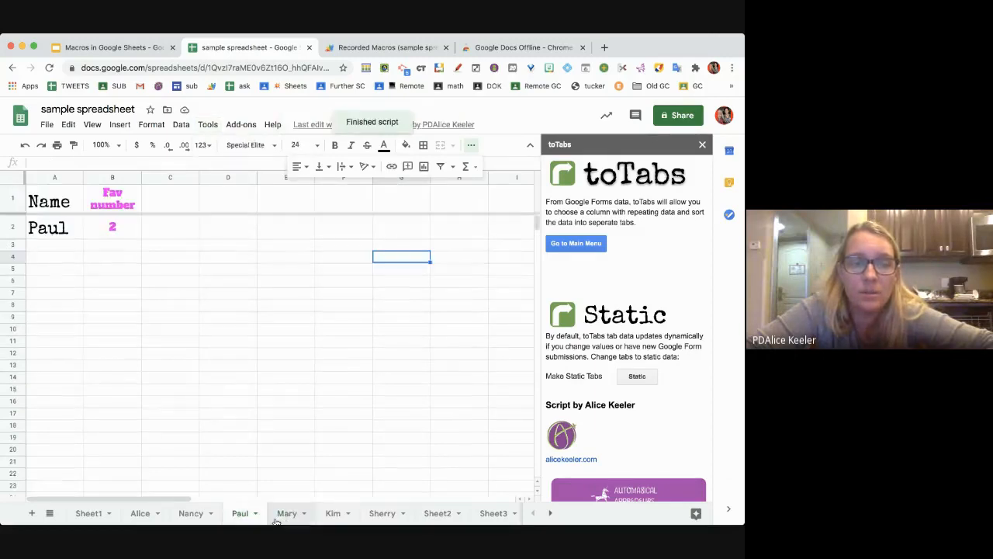
{"action": "left_click", "coordinate": [288, 513]}
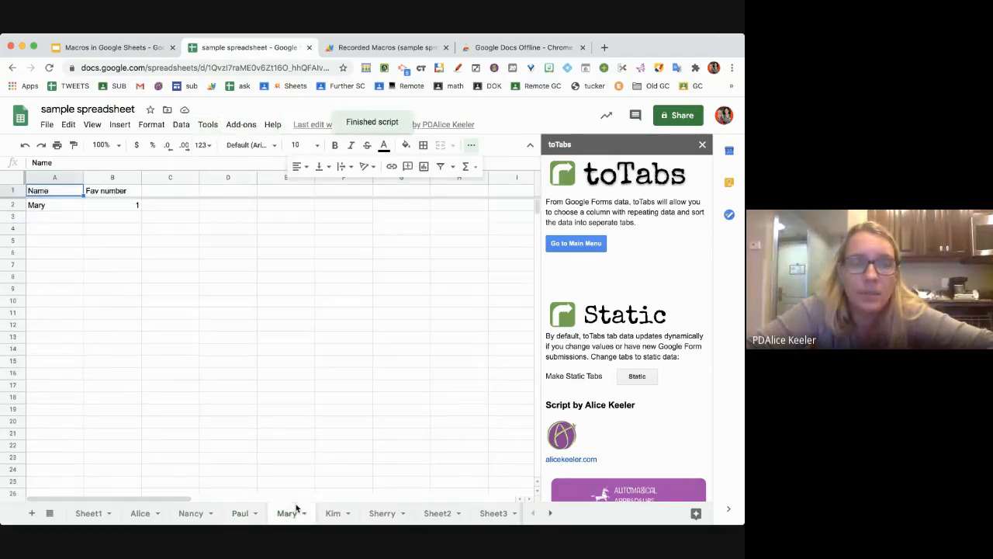
{"action": "left_click", "coordinate": [208, 127]}
{"action": "mouse_move", "coordinate": [231, 191]}
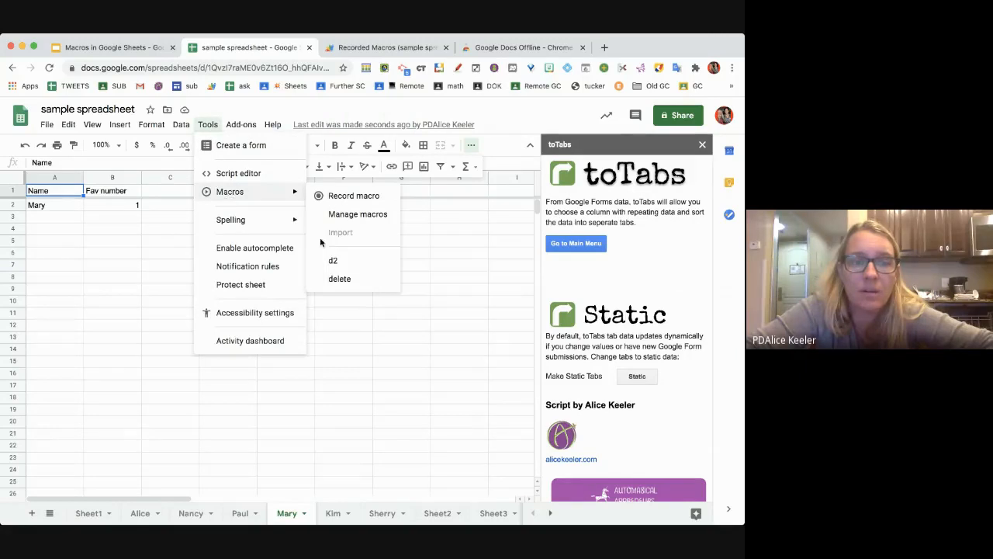
{"action": "left_click", "coordinate": [324, 260]}
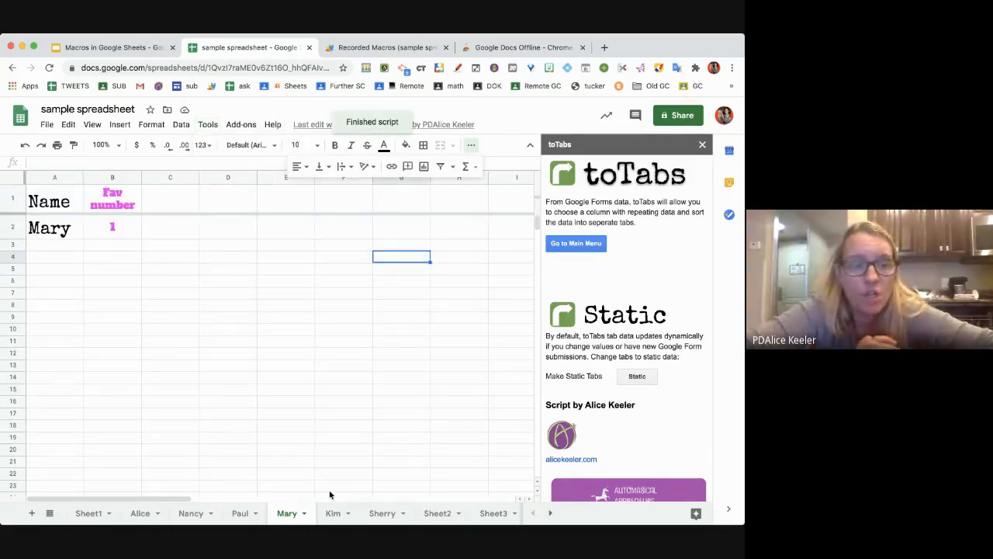
- Run the d2 macro on the fifth generated name tab
{"action": "left_click", "coordinate": [333, 516]}
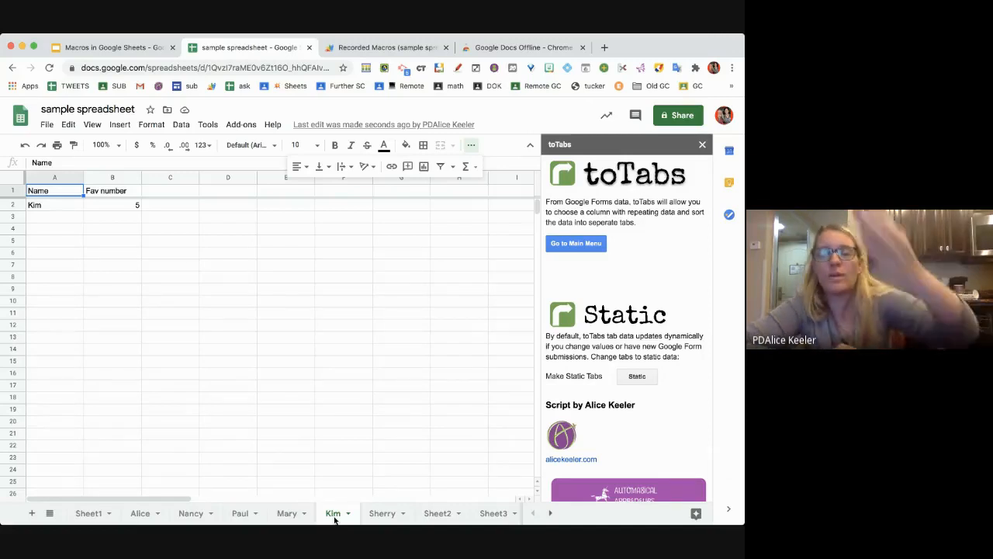
{"action": "left_click", "coordinate": [208, 124]}
{"action": "mouse_move", "coordinate": [233, 194]}
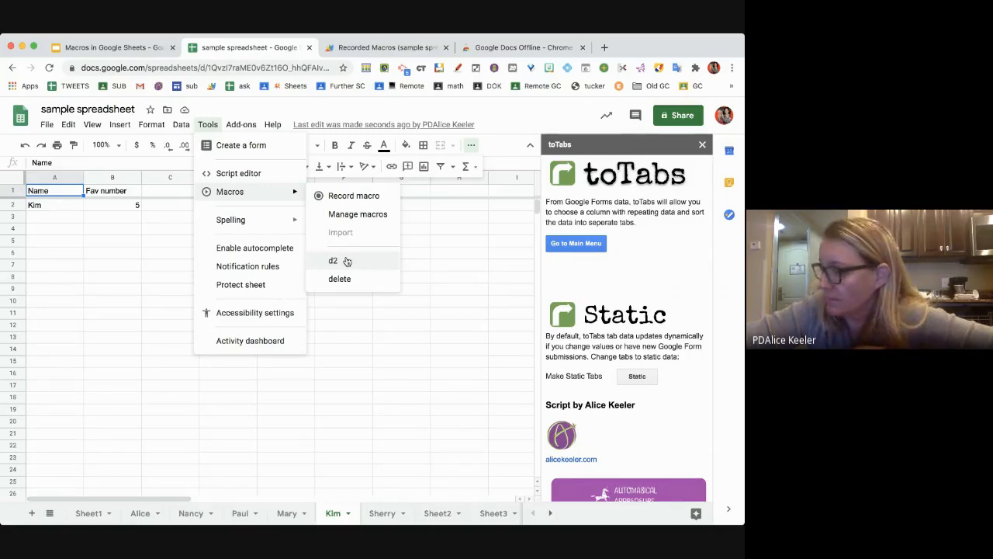
{"action": "left_click", "coordinate": [347, 261]}
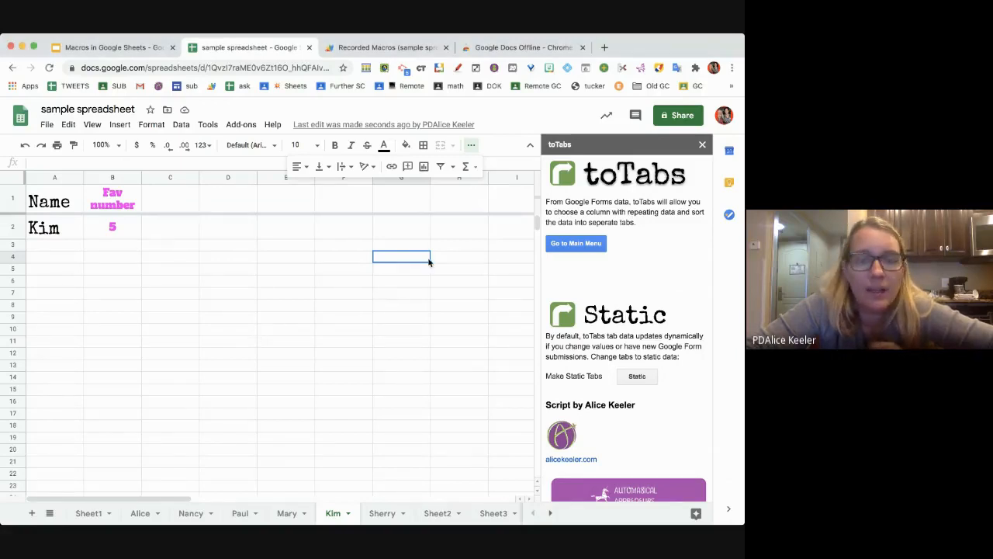
- Go to the toTabs main menu and reset the add-on to remove all generated name tabs
{"action": "left_click", "coordinate": [576, 244]}
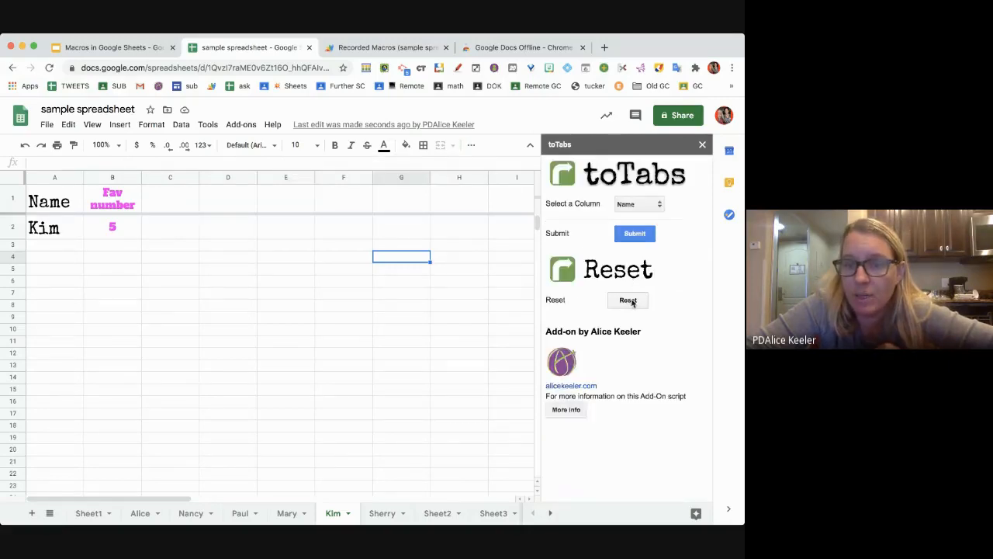
{"action": "left_click", "coordinate": [628, 300]}
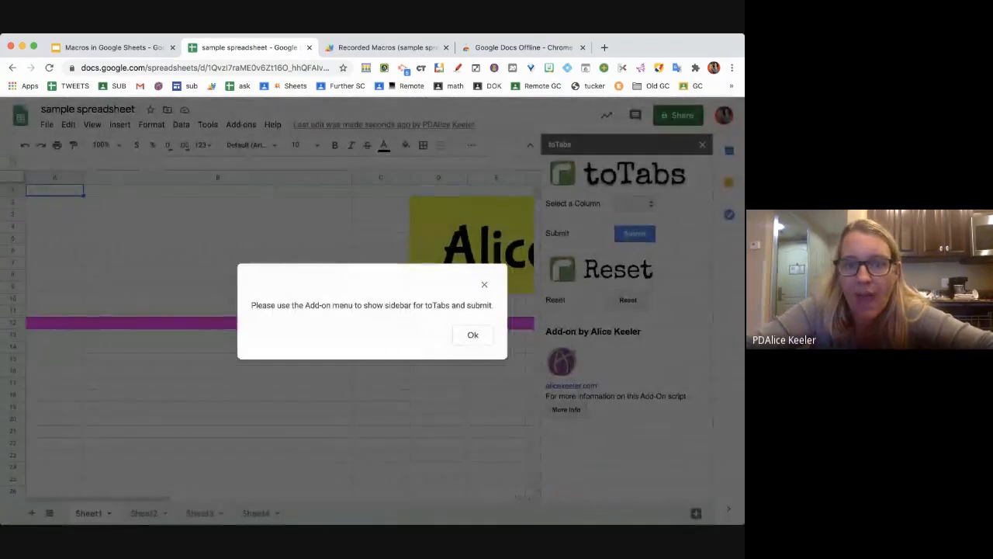
{"action": "left_click", "coordinate": [473, 335]}
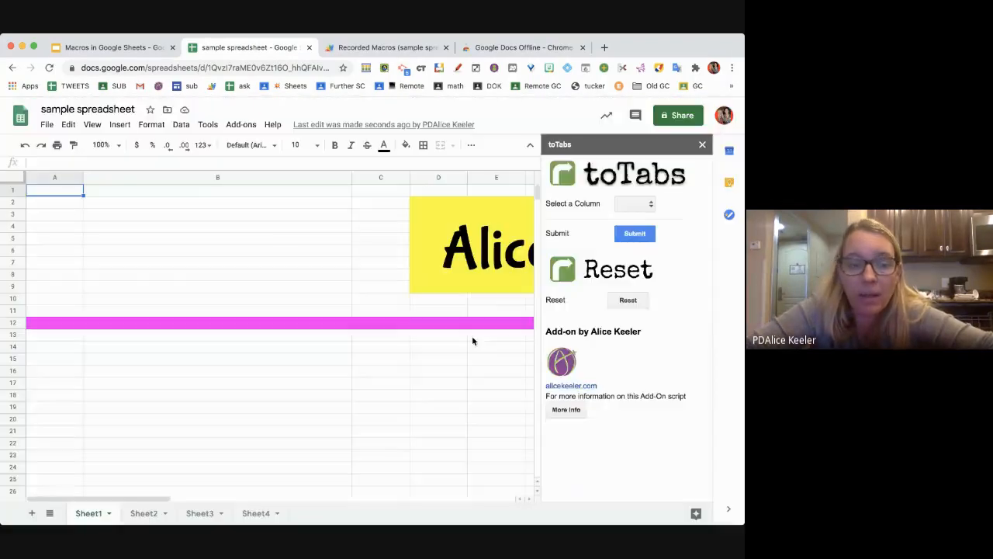
- On Sheet4, add a new name with favourite number 5 in row 13 and repeat the first listed name with 2 in row 14
{"action": "left_click", "coordinate": [246, 513]}
{"action": "left_click", "coordinate": [50, 335]}
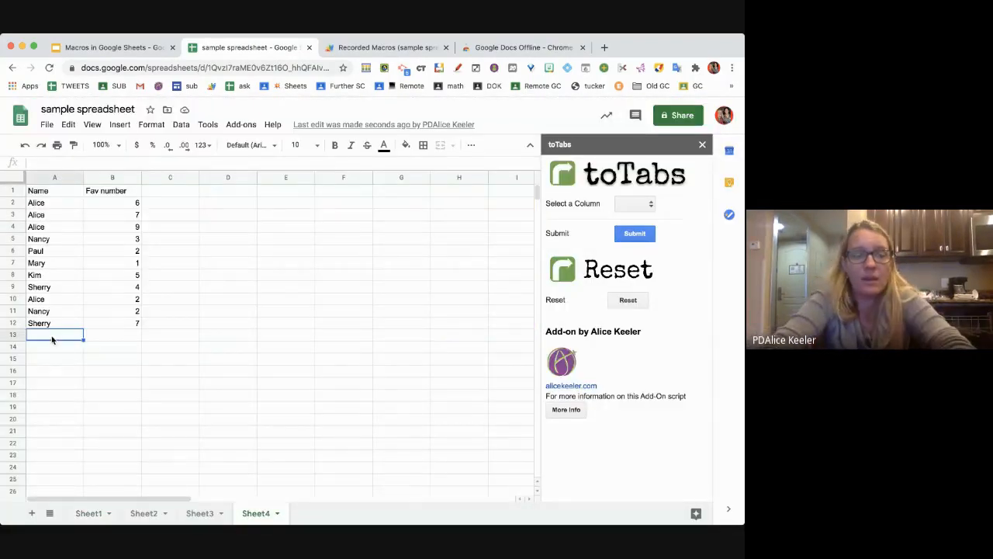
{"action": "type", "text": "Larry"}
{"action": "key", "text": "Tab"}
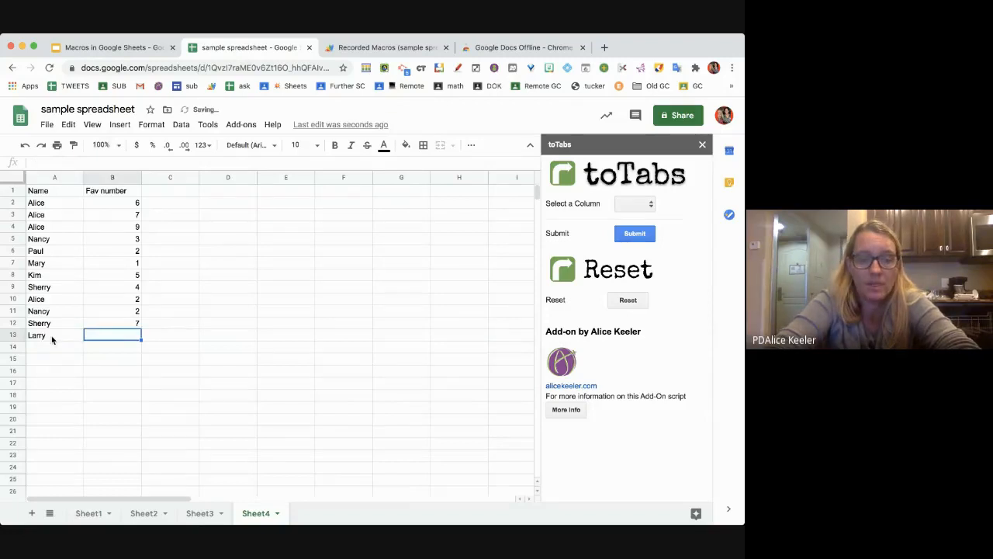
{"action": "type", "text": "5"}
{"action": "key", "text": "Return"}
{"action": "type", "text": "Alice"}
{"action": "key", "text": "Tab"}
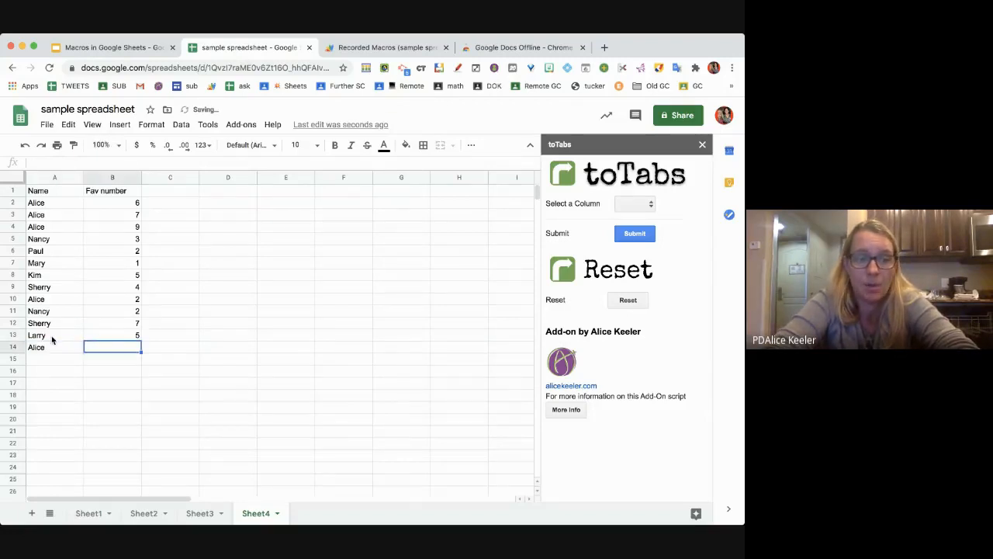
{"action": "type", "text": "2"}
{"action": "key", "text": "Return"}
- Repeat the first listed name with favourite number 6 in row 15 and the name from row 8 with 2 in row 16
{"action": "type", "text": "Alice"}
{"action": "key", "text": "Tab"}
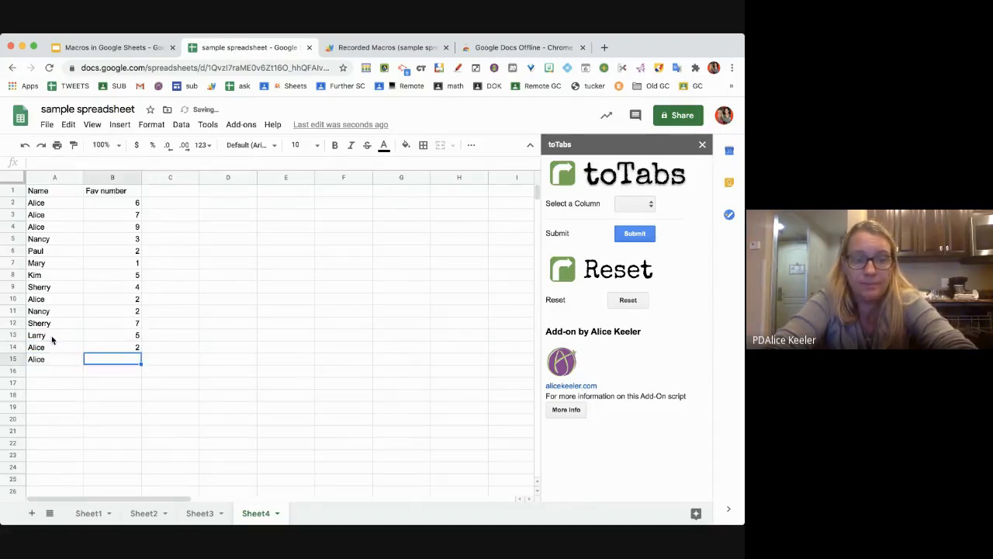
{"action": "type", "text": "6"}
{"action": "key", "text": "Return"}
{"action": "type", "text": "Kim"}
{"action": "key", "text": "Tab"}
{"action": "type", "text": "2"}
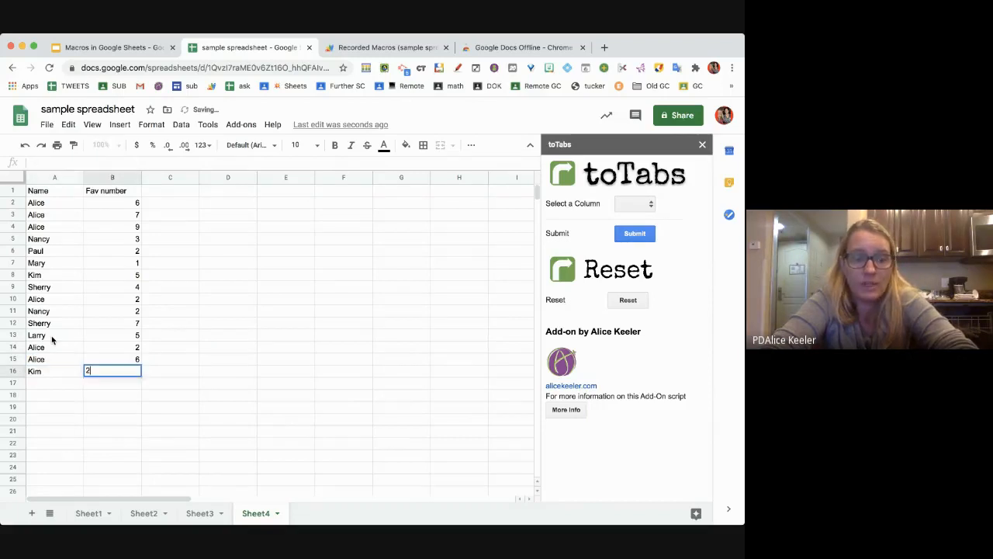
{"action": "key", "text": "Return"}
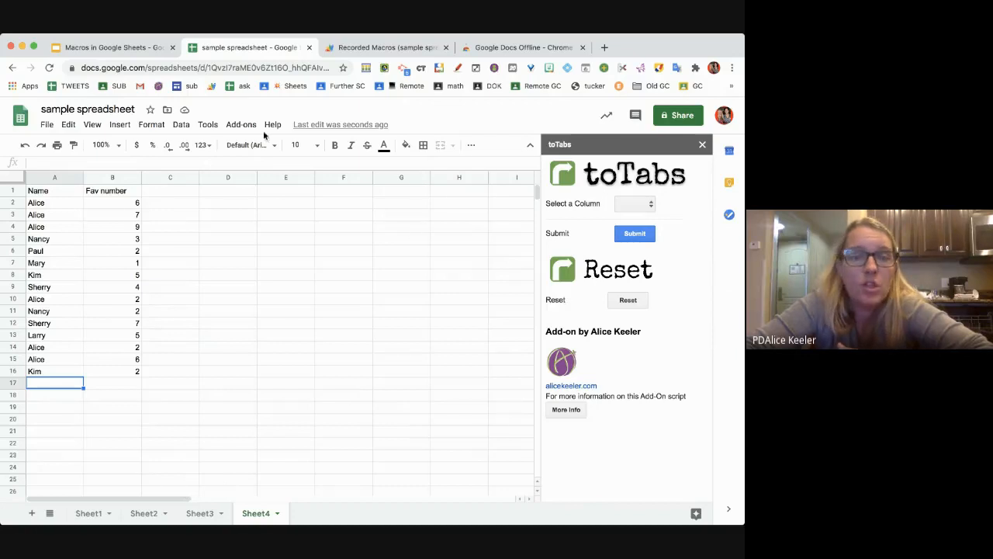
- Reload the toTabs sidebar and generate separate name tabs from the extended Sheet4 list
{"action": "left_click", "coordinate": [701, 145]}
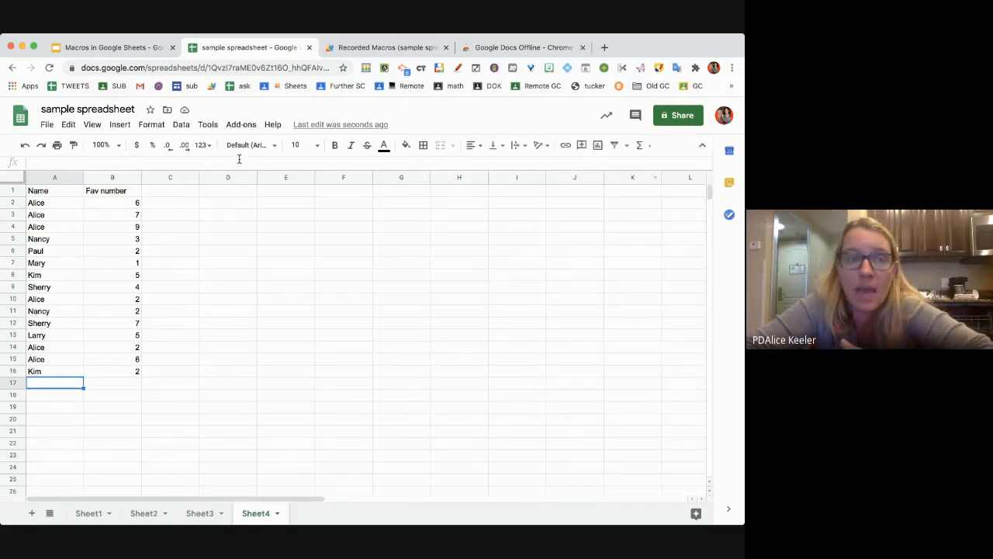
{"action": "left_click", "coordinate": [240, 126]}
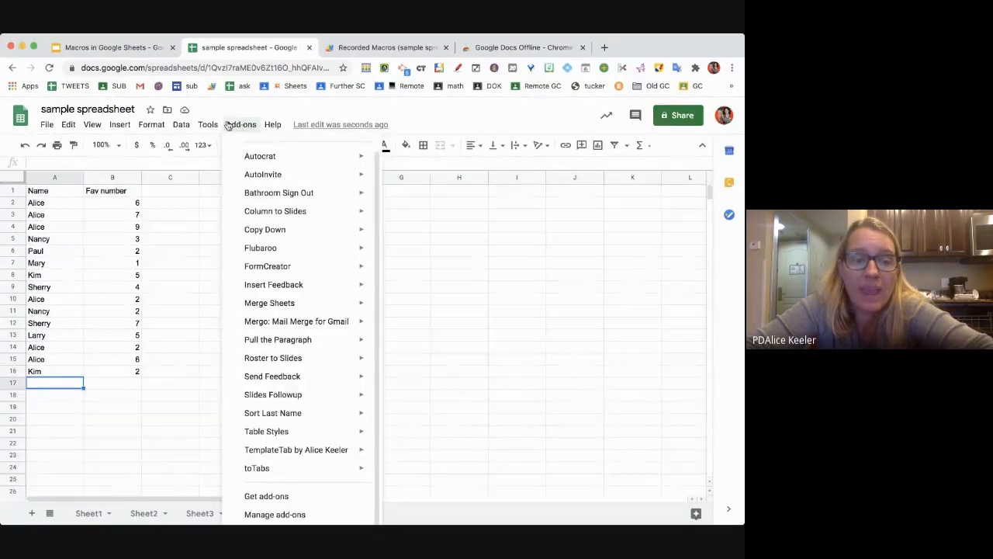
{"action": "mouse_move", "coordinate": [265, 471]}
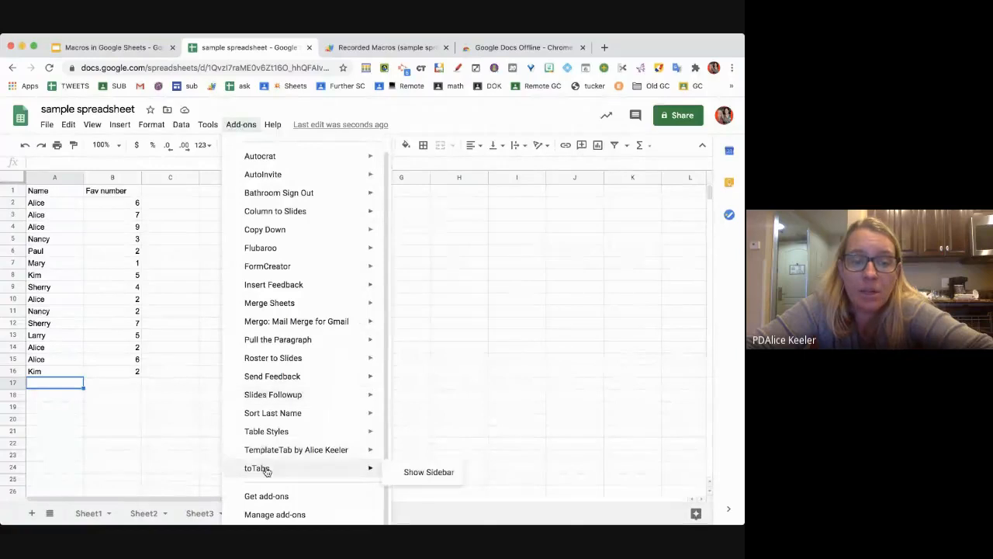
{"action": "left_click", "coordinate": [441, 471]}
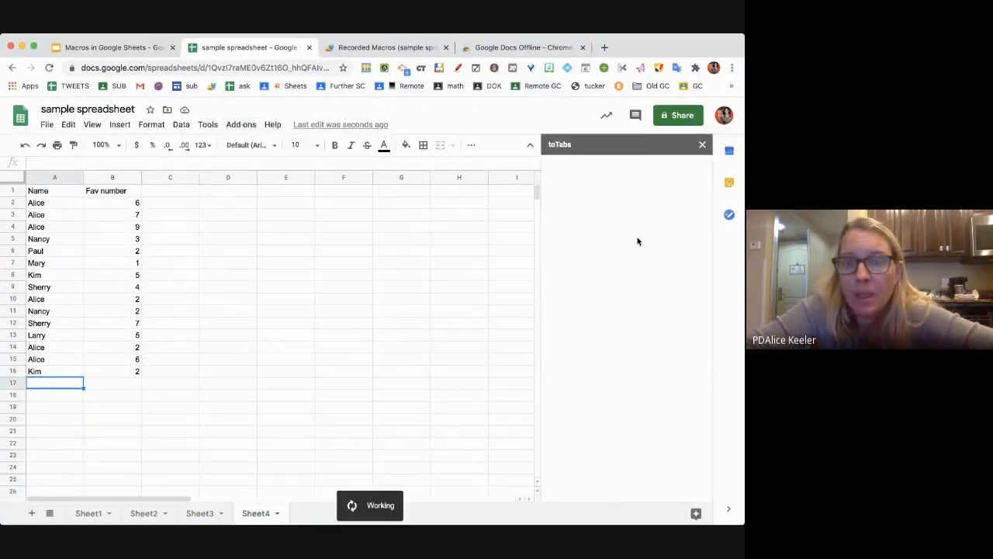
{"action": "left_click", "coordinate": [633, 232]}
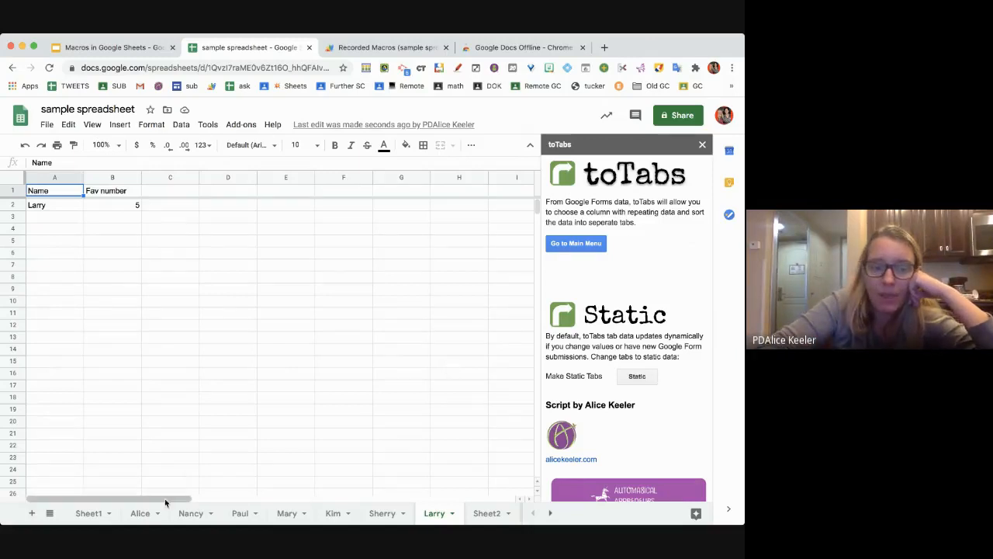
- Look through the regenerated name tabs to examine their rows and formatting
{"action": "left_click", "coordinate": [140, 513]}
{"action": "left_click", "coordinate": [191, 514]}
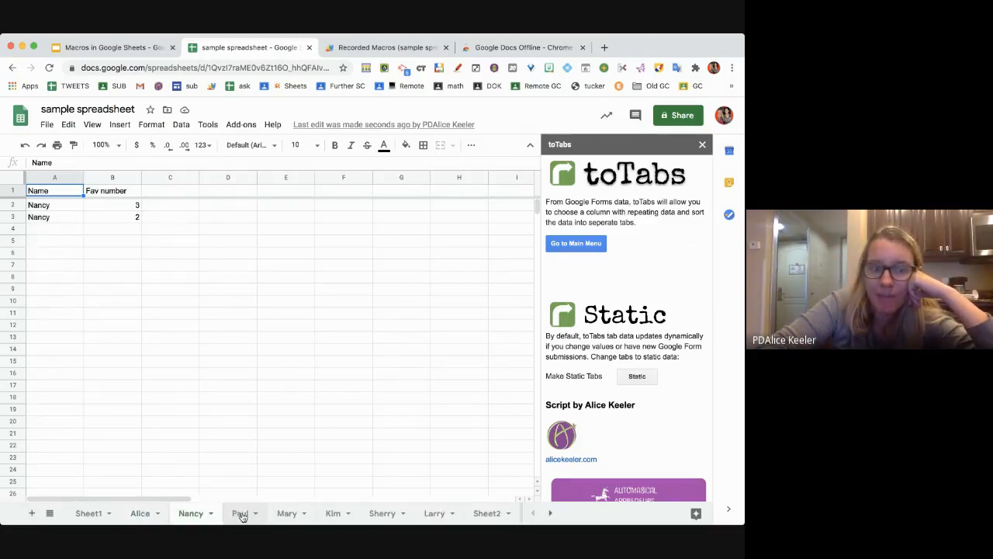
{"action": "left_click", "coordinate": [240, 513]}
{"action": "left_click", "coordinate": [283, 514]}
{"action": "left_click", "coordinate": [333, 514]}
{"action": "left_click", "coordinate": [381, 514]}
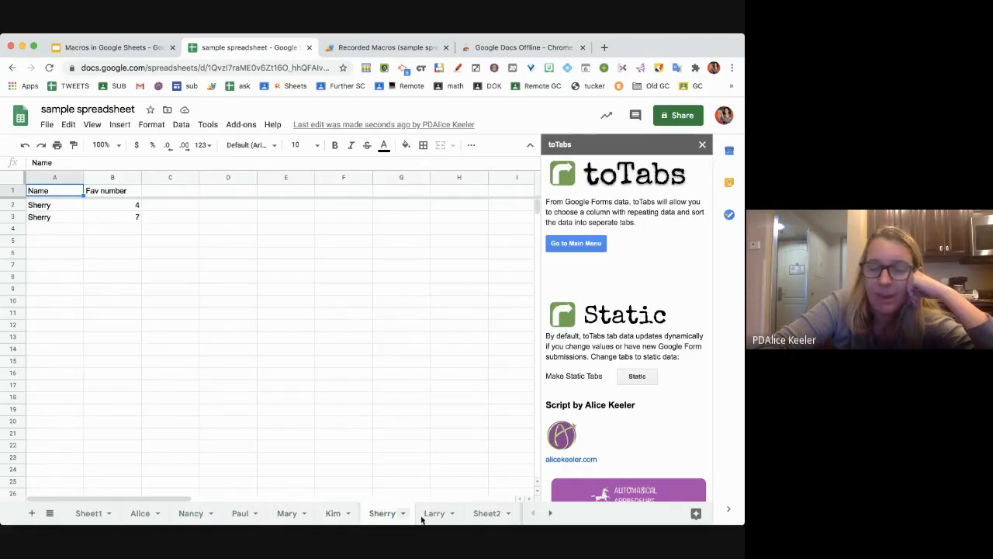
- Run the d2 macro on the last name tab before Sheet2 and on the name tab preceding it
{"action": "left_click", "coordinate": [433, 516]}
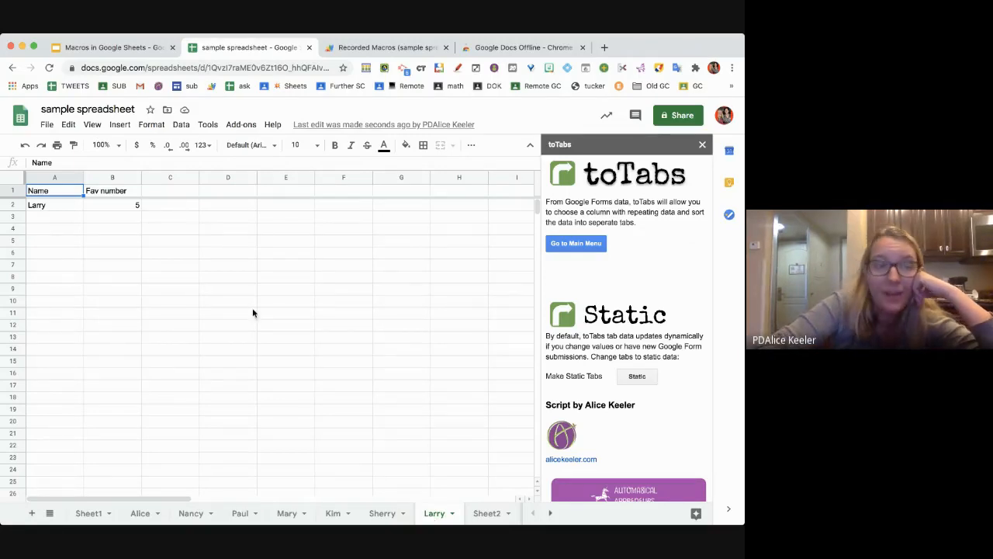
{"action": "left_click", "coordinate": [218, 128]}
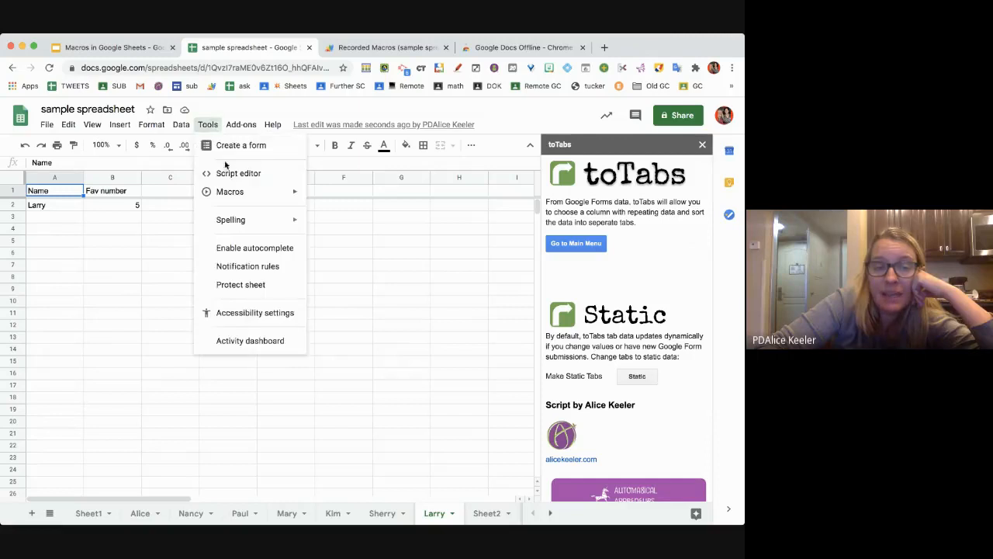
{"action": "mouse_move", "coordinate": [230, 192]}
{"action": "left_click", "coordinate": [351, 265]}
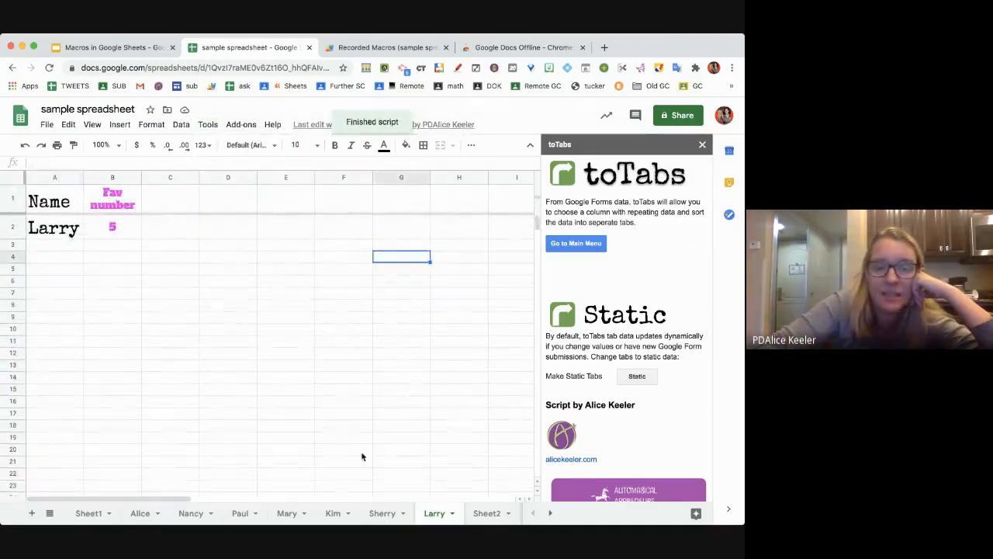
{"action": "left_click", "coordinate": [382, 513]}
{"action": "left_click", "coordinate": [208, 125]}
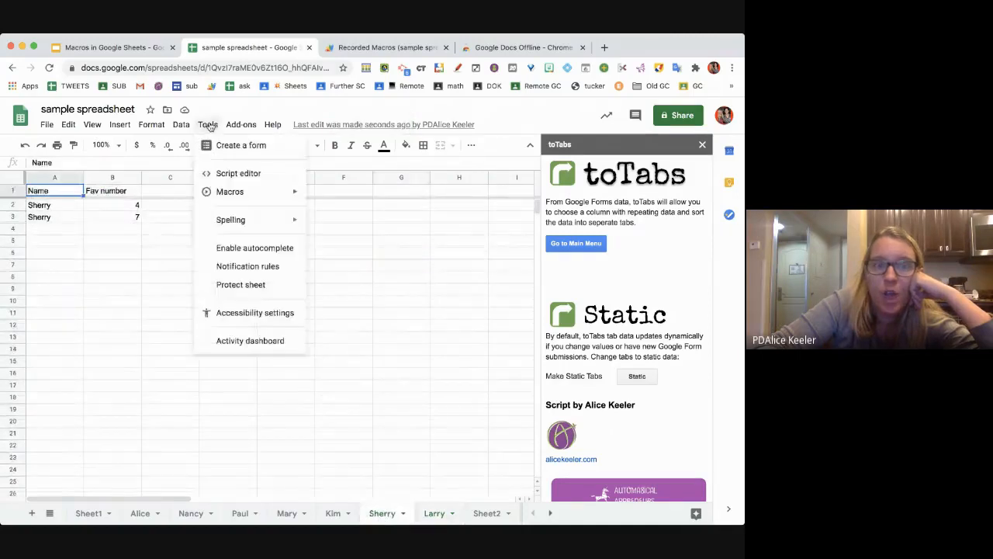
{"action": "mouse_move", "coordinate": [230, 193]}
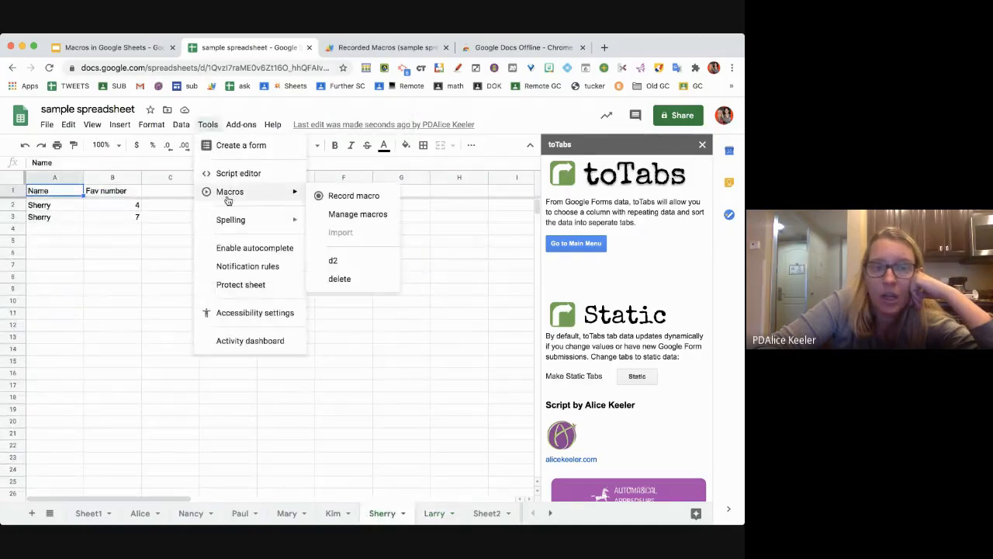
{"action": "left_click", "coordinate": [348, 261]}
- Format the fifth and fourth name tabs with the d2 macro
{"action": "left_click", "coordinate": [339, 517]}
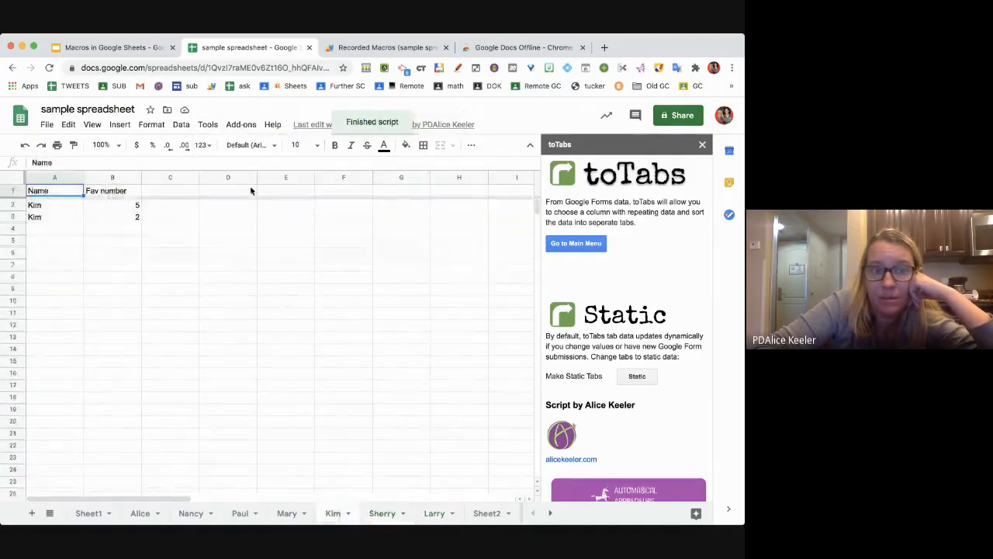
{"action": "left_click", "coordinate": [208, 124]}
{"action": "mouse_move", "coordinate": [221, 192]}
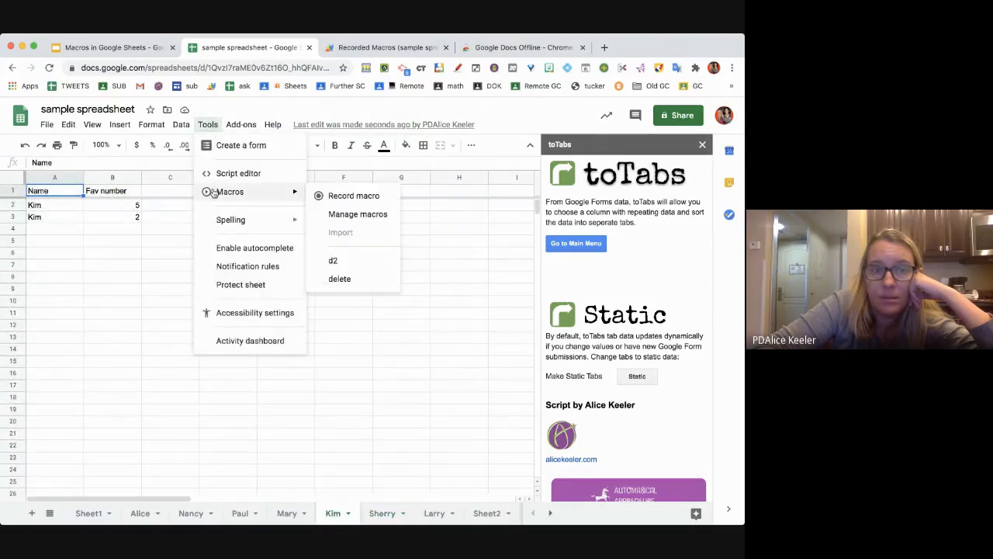
{"action": "left_click", "coordinate": [327, 262]}
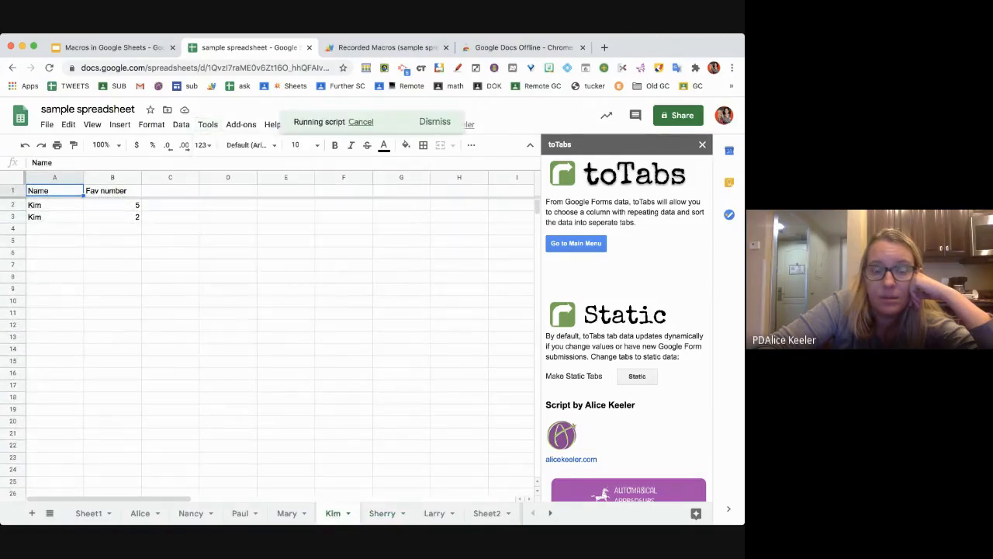
{"action": "left_click", "coordinate": [208, 124]}
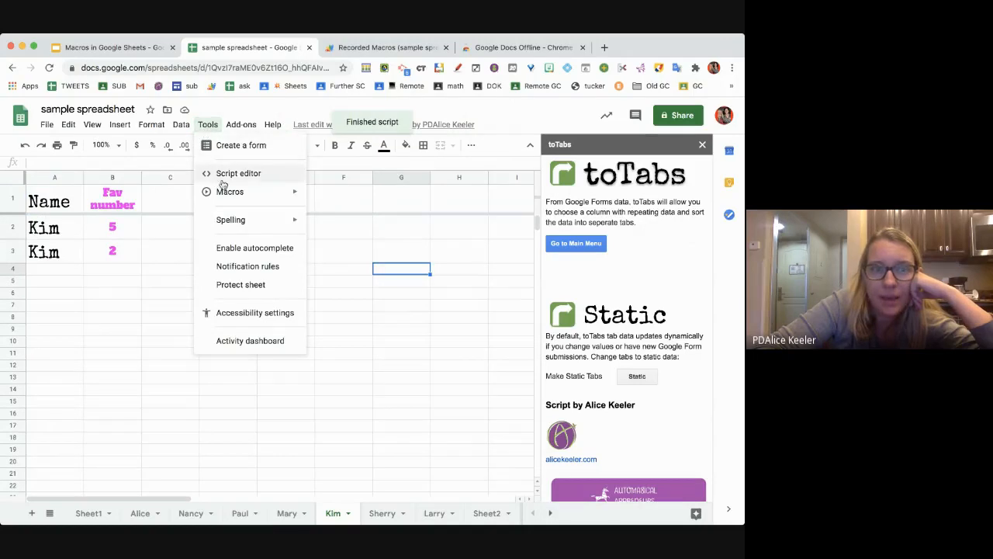
{"action": "mouse_move", "coordinate": [222, 191]}
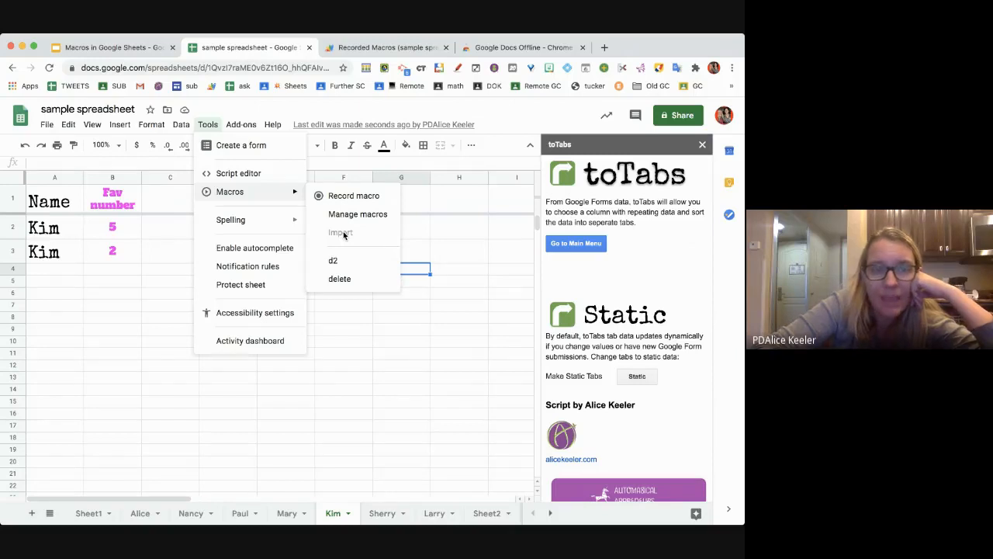
{"action": "left_click", "coordinate": [278, 517]}
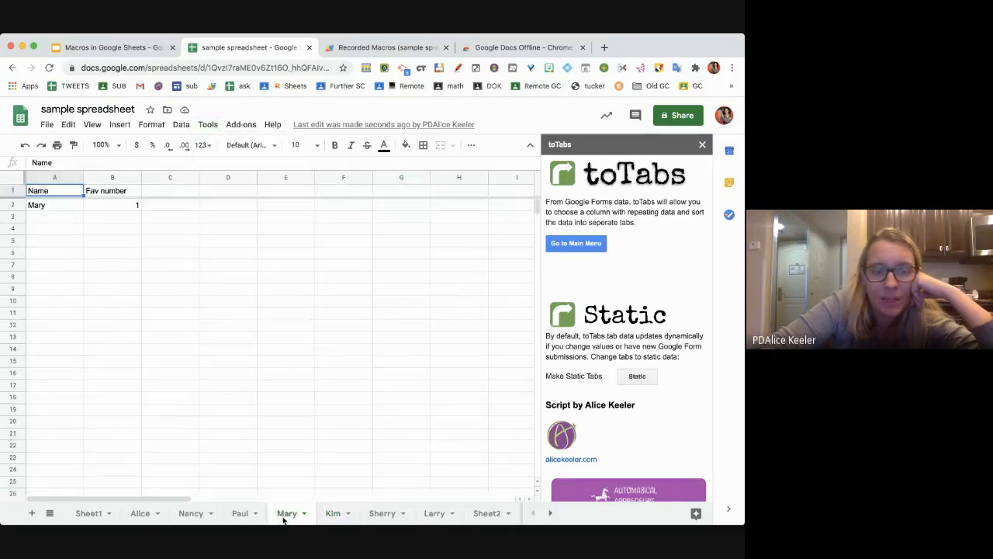
{"action": "left_click", "coordinate": [244, 126]}
{"action": "mouse_move", "coordinate": [211, 128]}
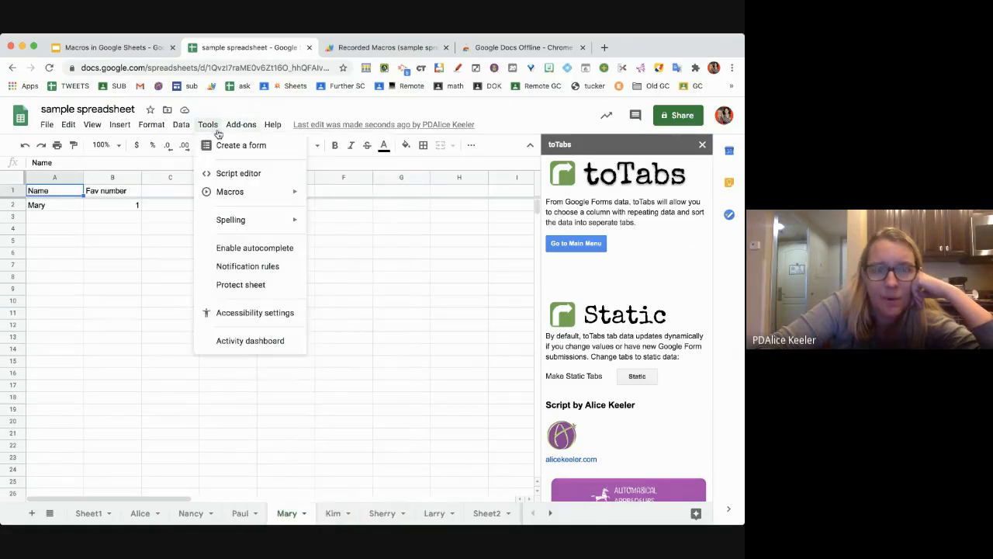
{"action": "left_click", "coordinate": [354, 262]}
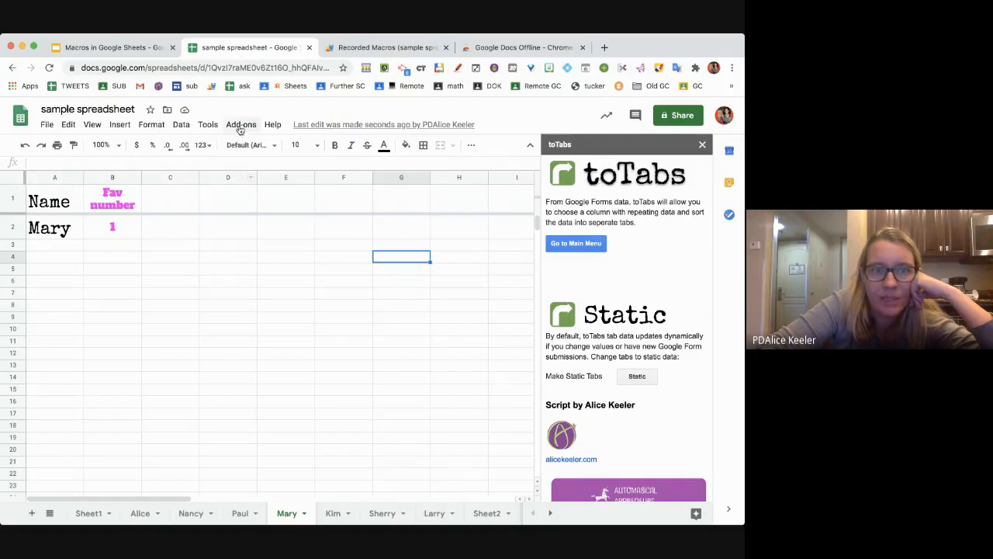
- Open the script of the d2 macro for editing from the list of managed macros
{"action": "left_click", "coordinate": [208, 125]}
{"action": "mouse_move", "coordinate": [229, 200]}
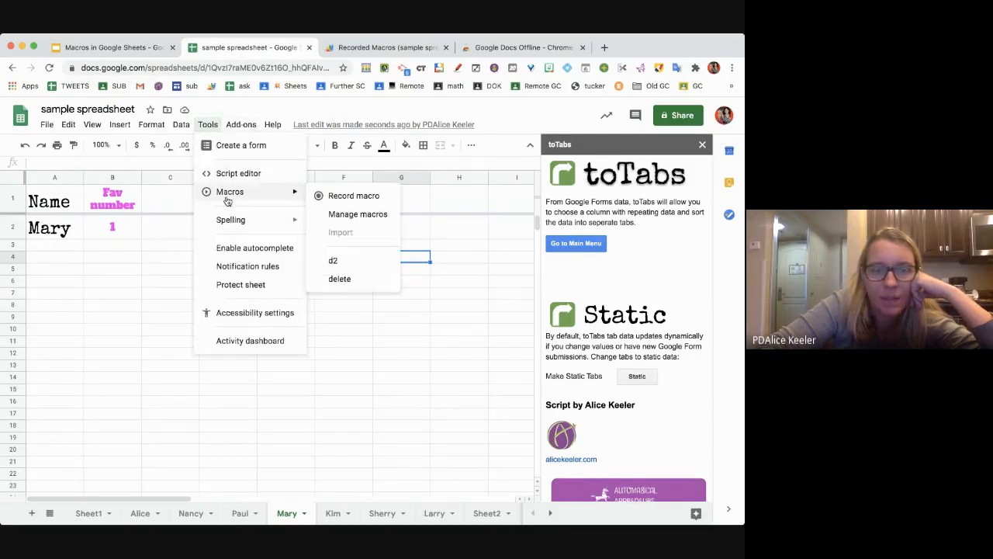
{"action": "left_click", "coordinate": [378, 217]}
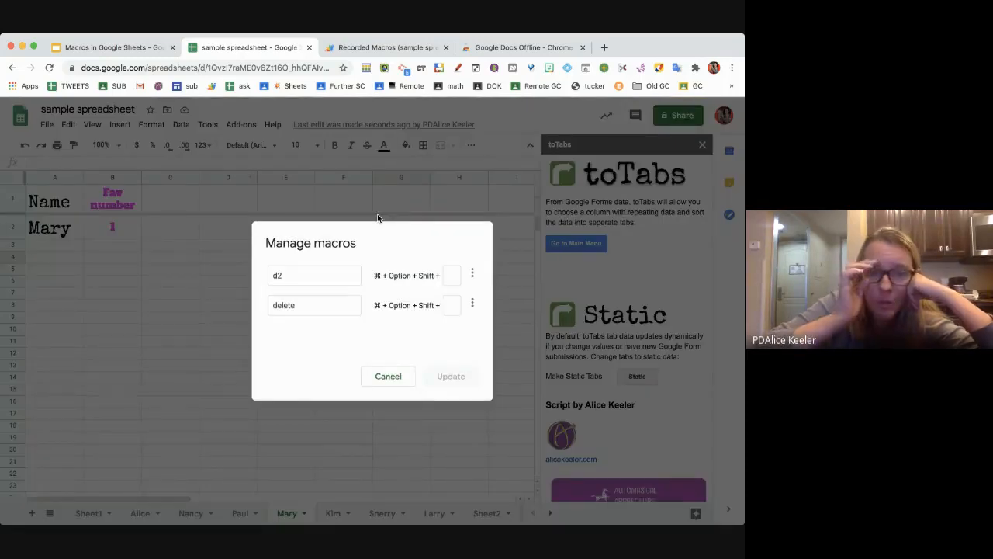
{"action": "left_click", "coordinate": [449, 277]}
{"action": "left_click", "coordinate": [450, 308]}
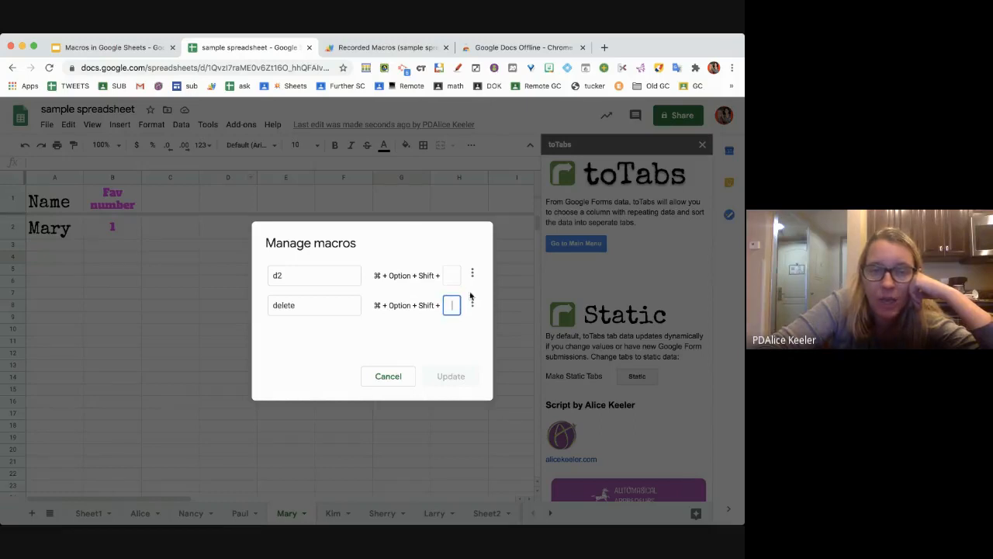
{"action": "left_click", "coordinate": [472, 275]}
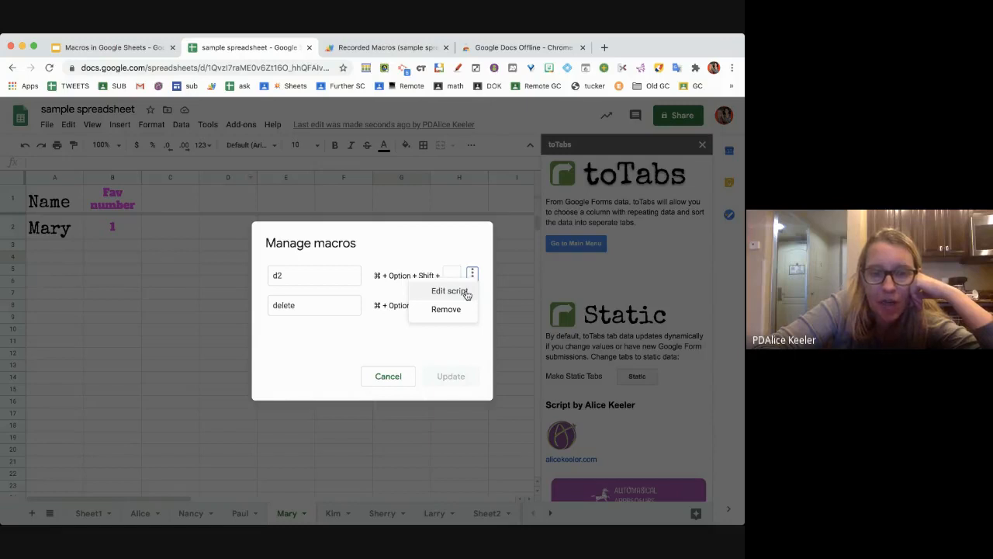
{"action": "left_click", "coordinate": [450, 291]}
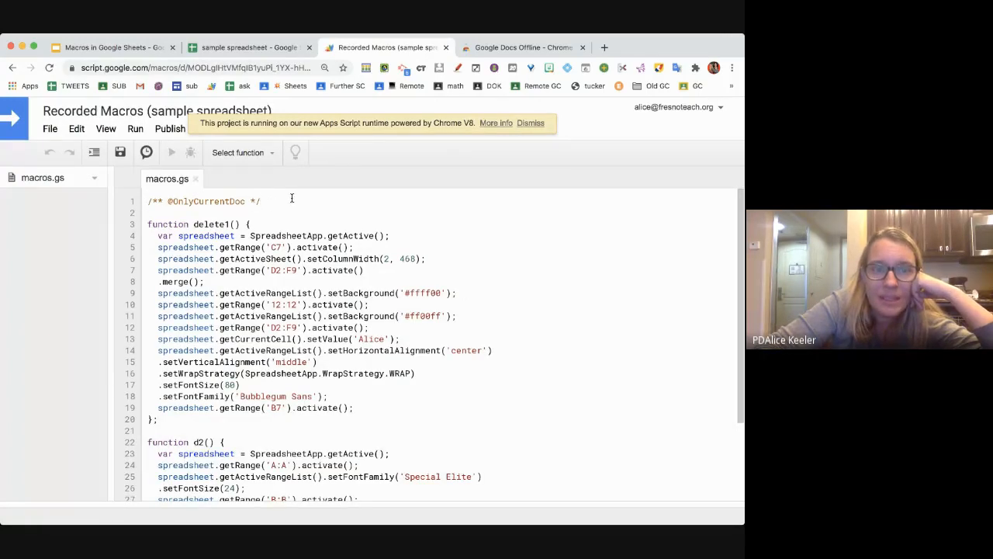
{"action": "left_click_drag", "start_coordinate": [292, 199], "coordinate": [146, 201]}
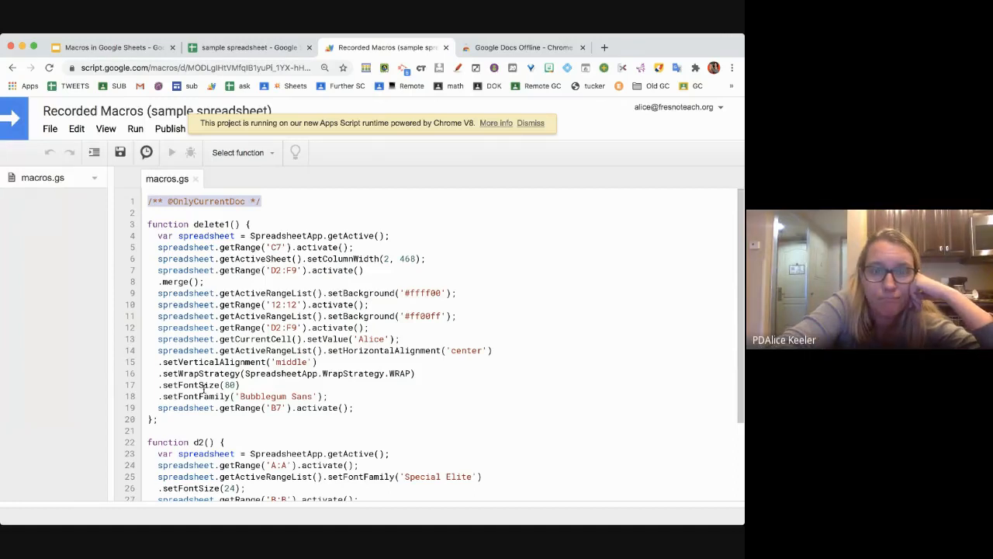
{"action": "key", "text": "Delete"}
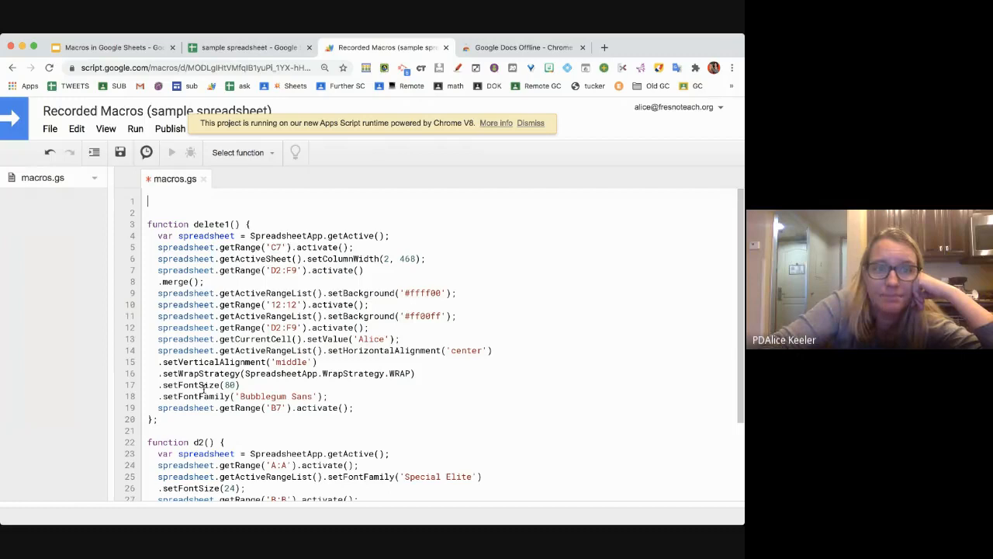
{"action": "left_click", "coordinate": [120, 152]}
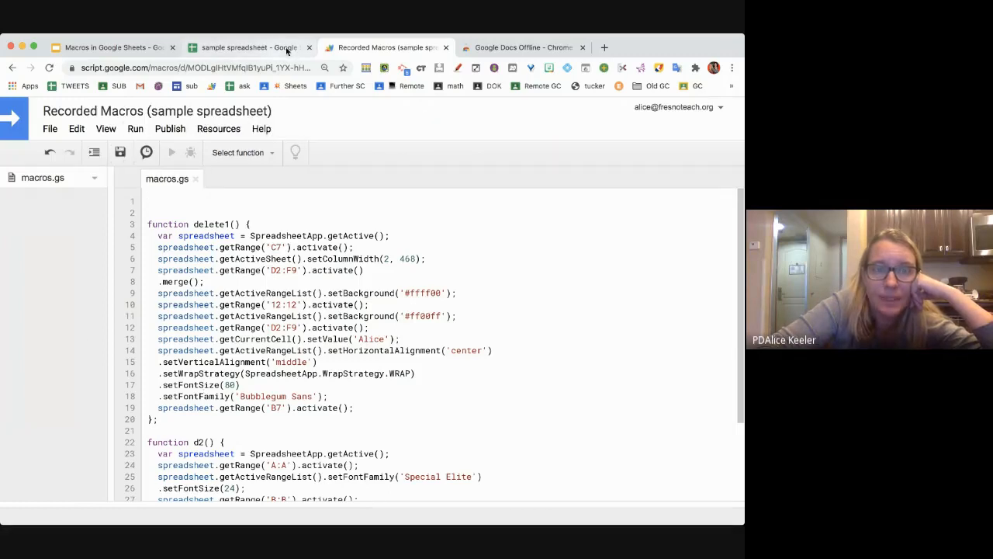
- Return to the sample spreadsheet, close the macro manager and check the availability of macro import
{"action": "left_click", "coordinate": [286, 49]}
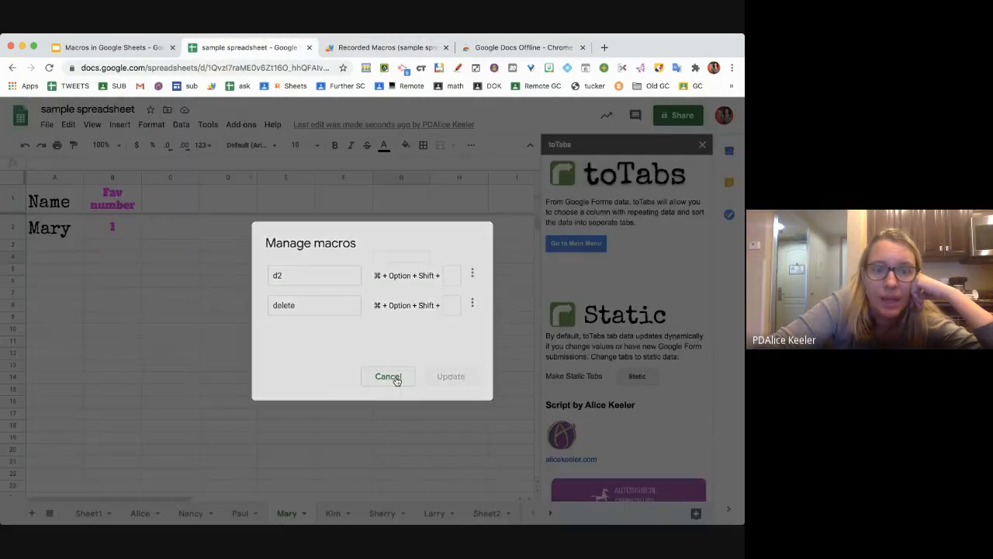
{"action": "left_click", "coordinate": [388, 376]}
{"action": "left_click", "coordinate": [210, 126]}
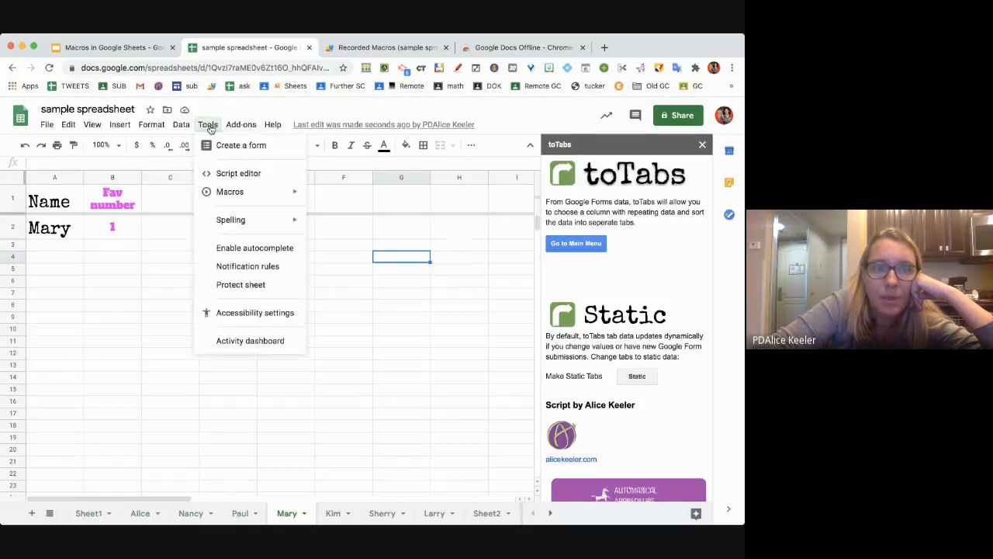
{"action": "mouse_move", "coordinate": [221, 194]}
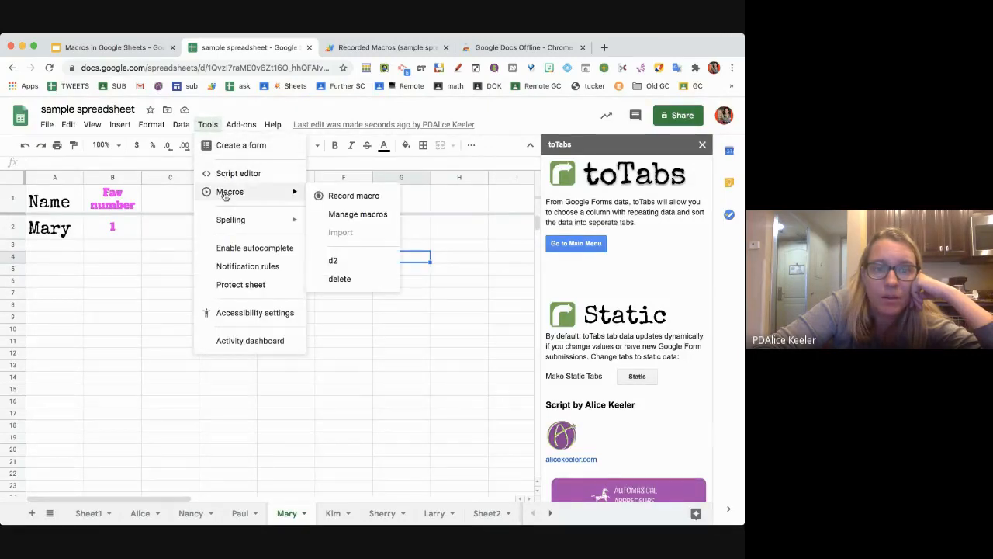
{"action": "left_click", "coordinate": [112, 303]}
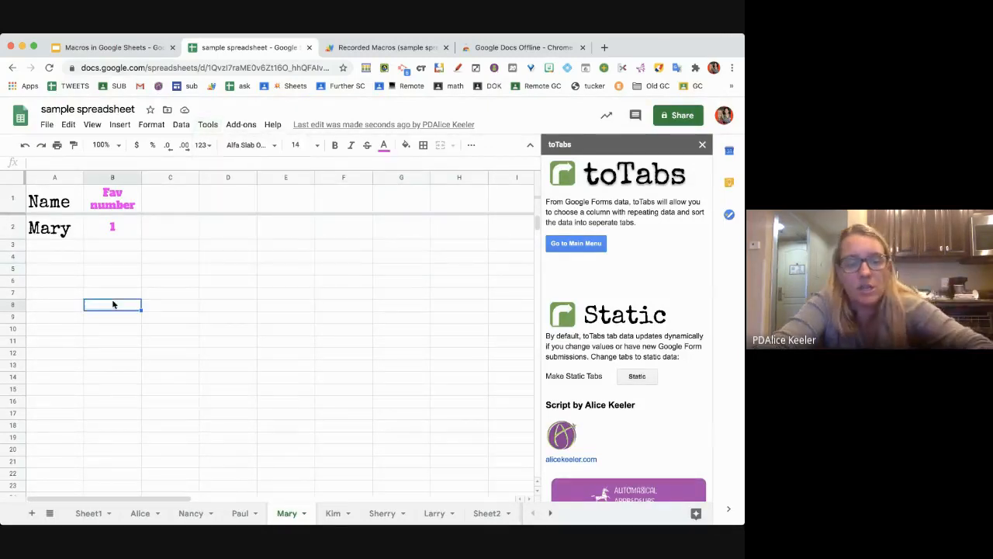
- Create a new Google spreadsheet through sheets.new and name it delete, without sharing it with anyone
{"action": "key", "text": "super+t"}
{"action": "type", "text": "sheets.new"}
{"action": "key", "text": "Return"}
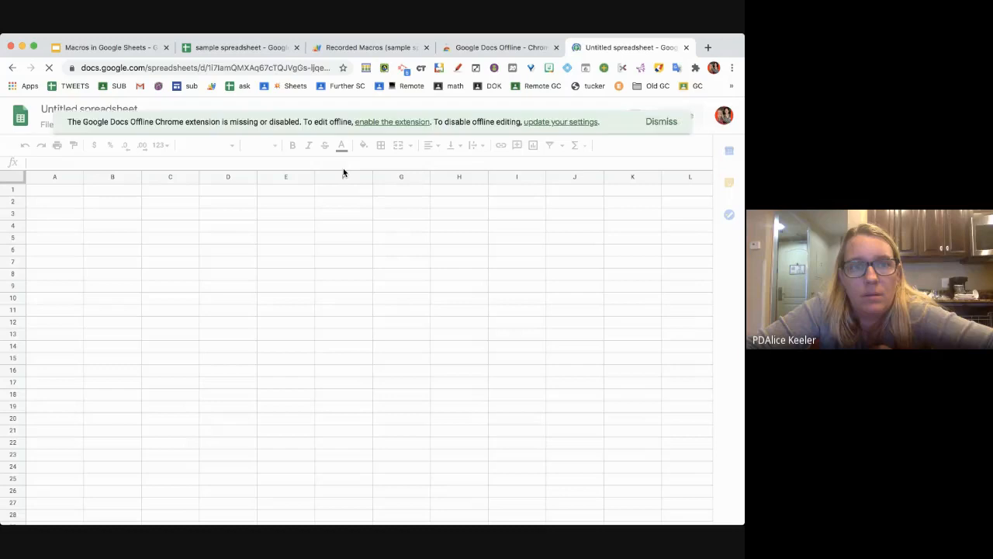
{"action": "left_click", "coordinate": [672, 123]}
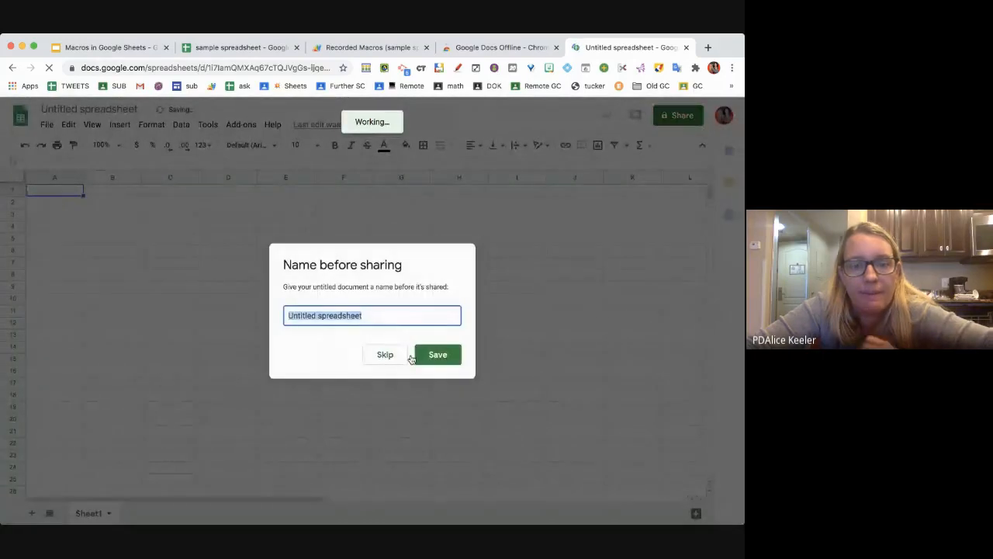
{"action": "type", "text": "delet"}
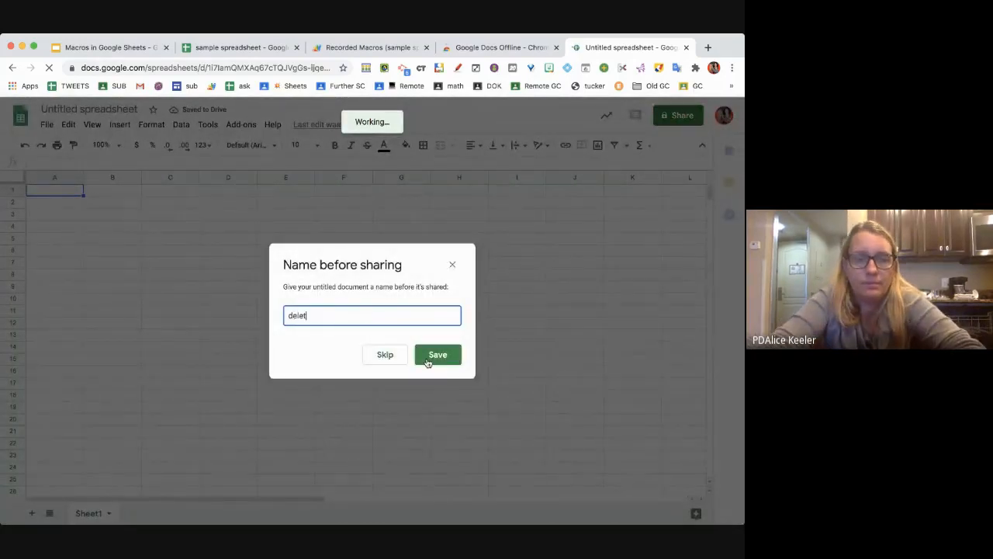
{"action": "type", "text": "e"}
{"action": "left_click", "coordinate": [426, 362]}
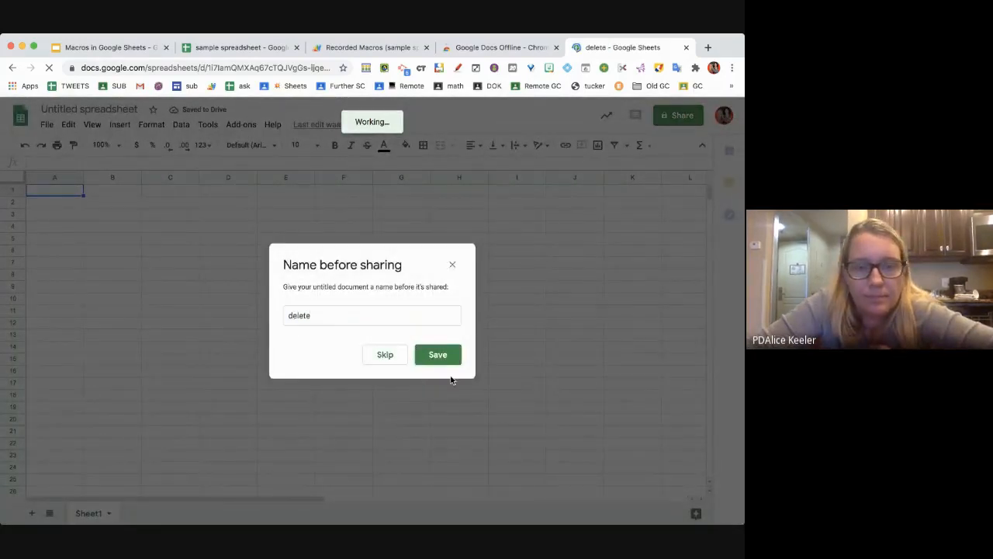
{"action": "left_click", "coordinate": [440, 362]}
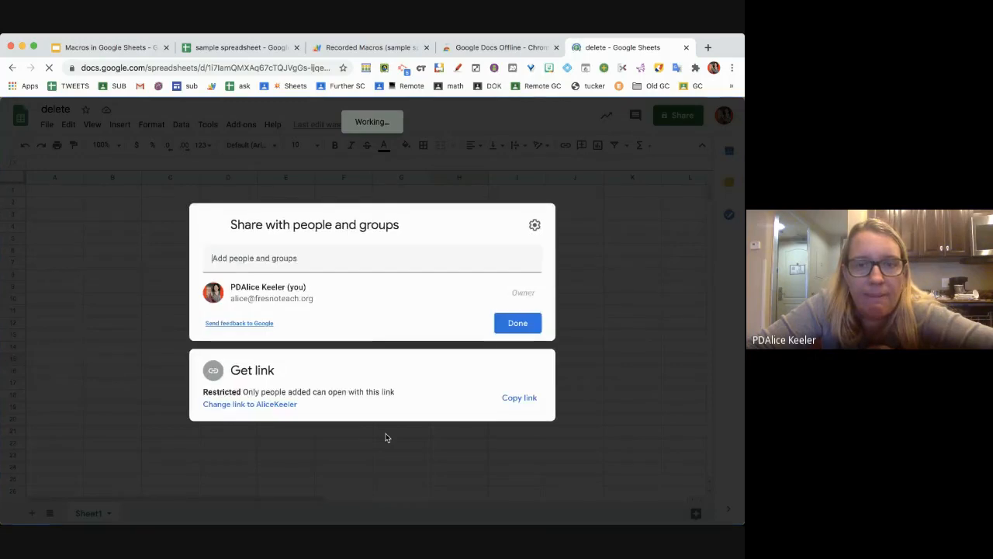
{"action": "left_click", "coordinate": [511, 330]}
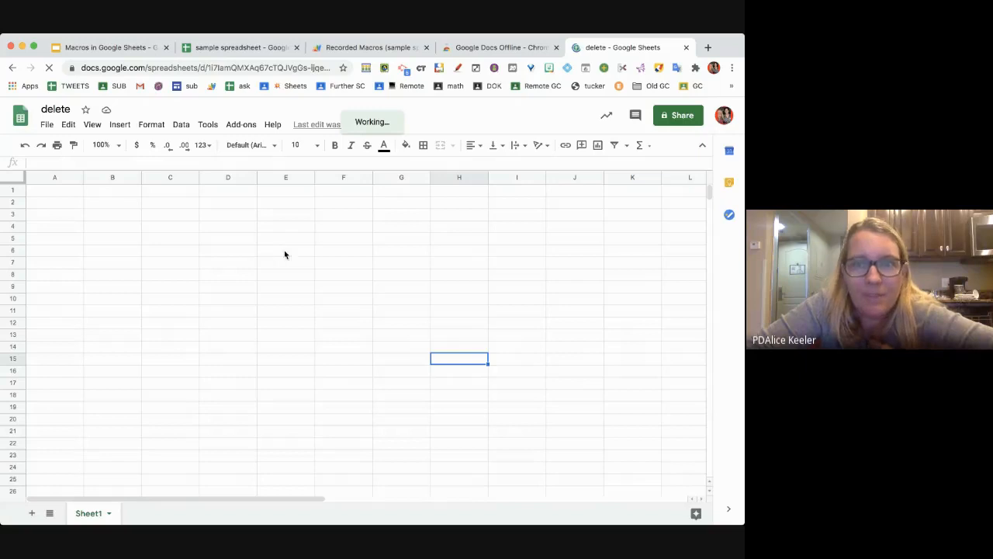
{"action": "left_click", "coordinate": [285, 258]}
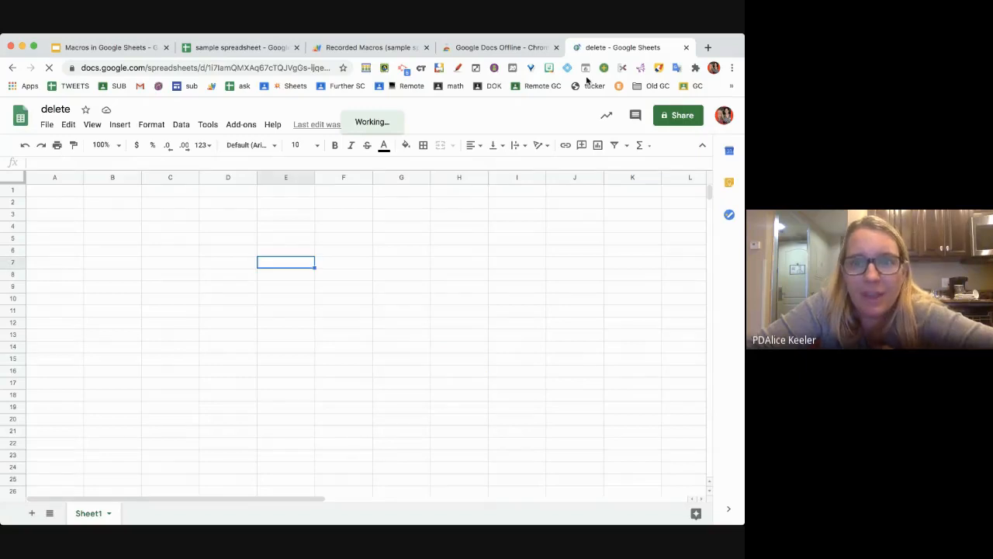
- Check the add-on and macro import options of the new delete spreadsheet
{"action": "left_click", "coordinate": [240, 127]}
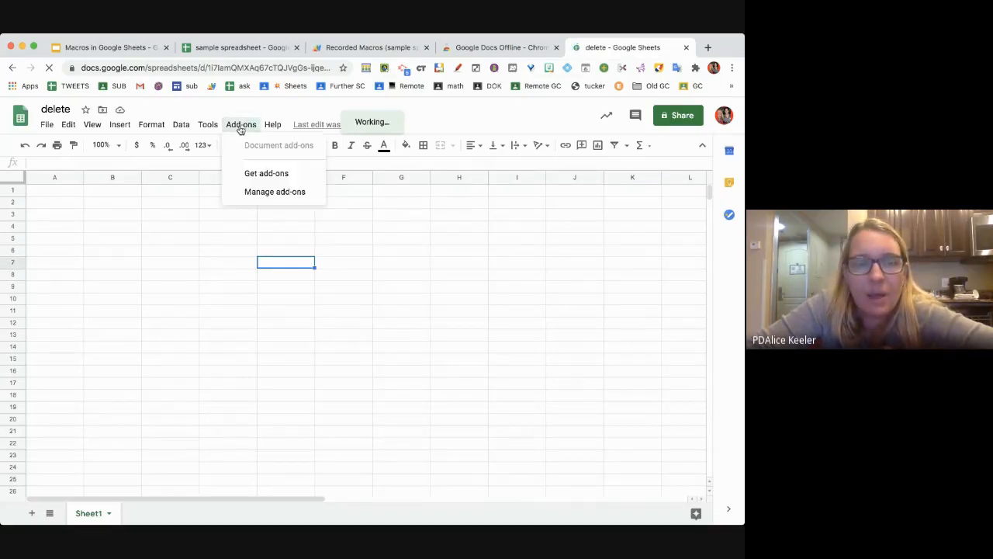
{"action": "left_click", "coordinate": [239, 128]}
{"action": "left_click", "coordinate": [206, 126]}
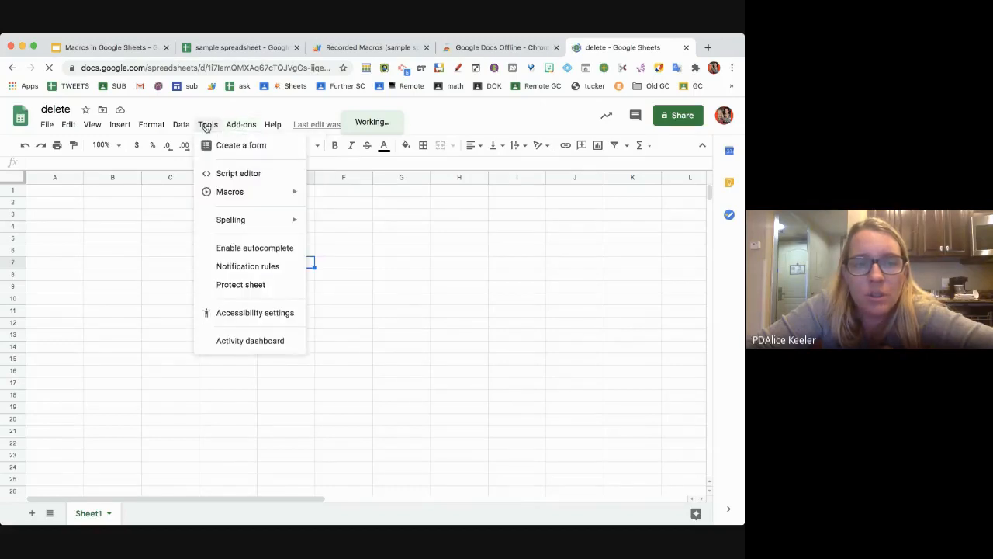
{"action": "mouse_move", "coordinate": [215, 194]}
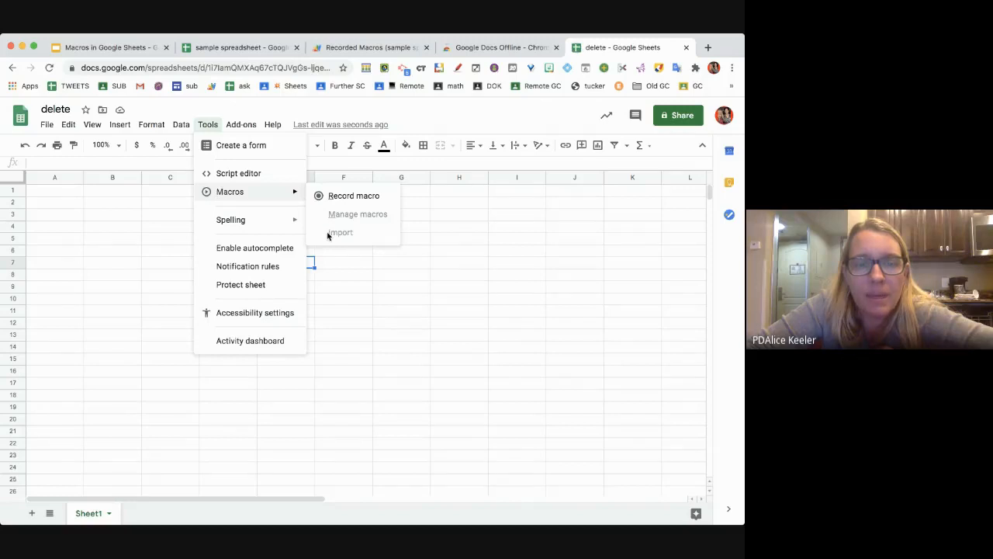
- Enter a first name in cell A1 of the delete spreadsheet and recheck the availability of macro import
{"action": "left_click", "coordinate": [108, 313]}
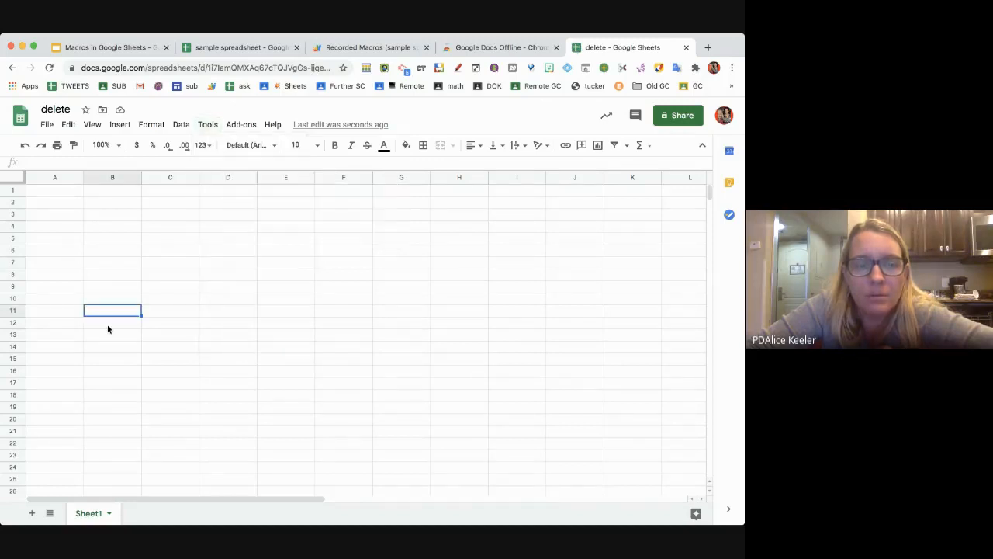
{"action": "left_click", "coordinate": [52, 189]}
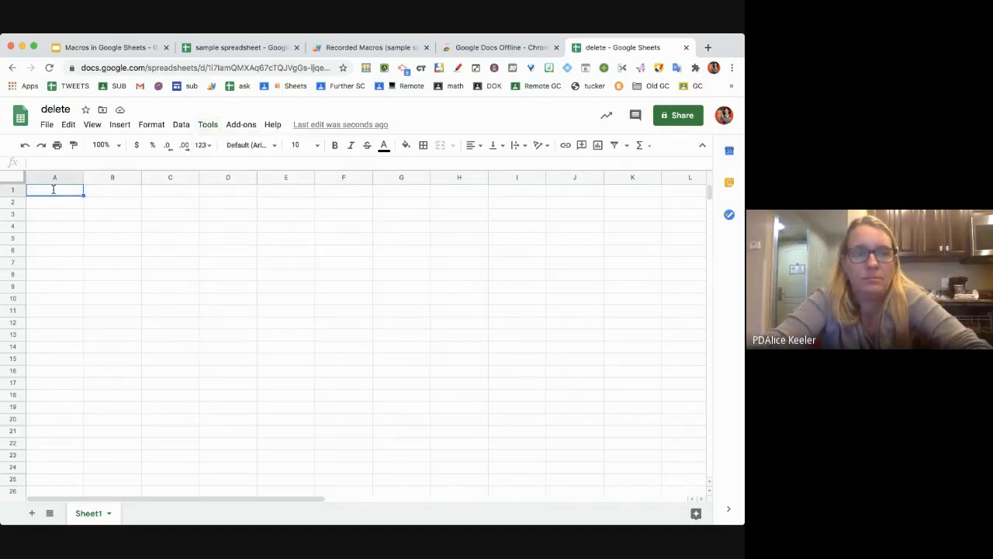
{"action": "type", "text": "alice"}
{"action": "key", "text": "Return"}
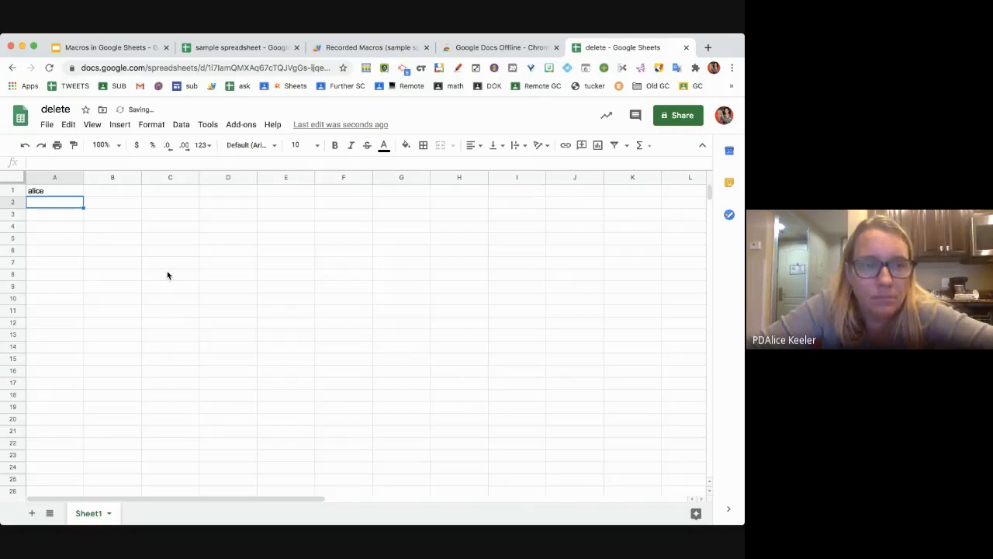
{"action": "left_click", "coordinate": [211, 125]}
{"action": "mouse_move", "coordinate": [227, 193]}
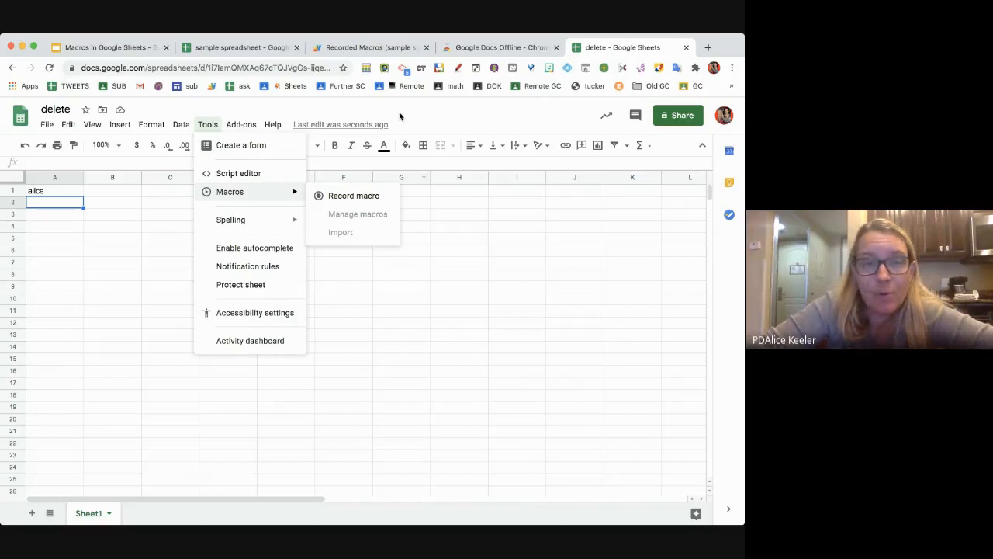
- Return to the Recorded Macros script and examine the code of the delete1 and d2 functions in macros.gs
{"action": "left_click", "coordinate": [259, 53]}
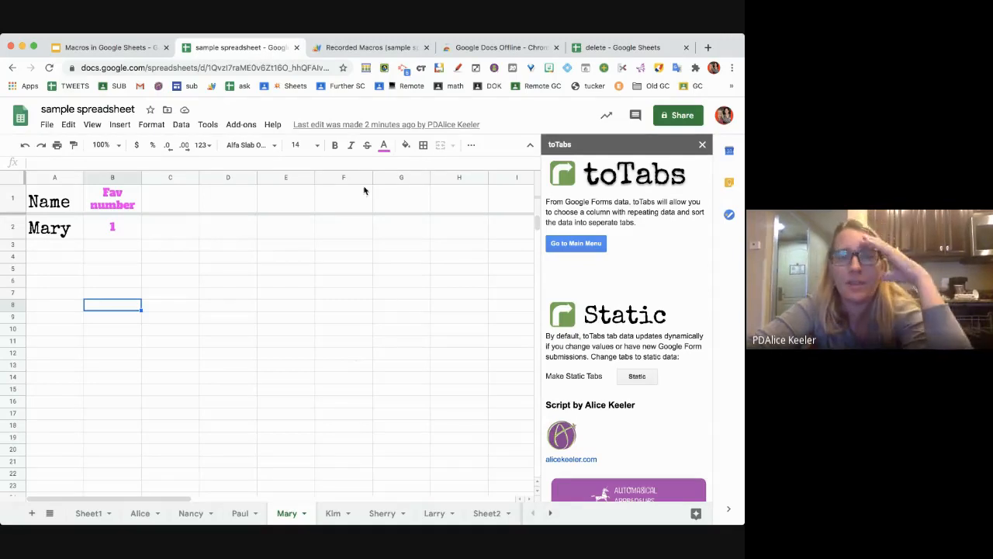
{"action": "left_click", "coordinate": [362, 49]}
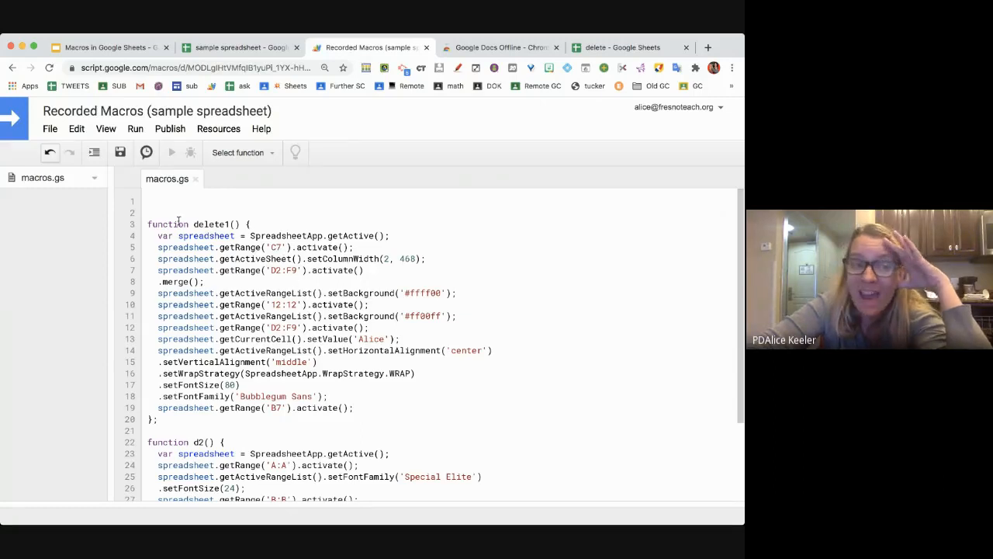
{"action": "left_click_drag", "start_coordinate": [178, 223], "coordinate": [341, 380]}
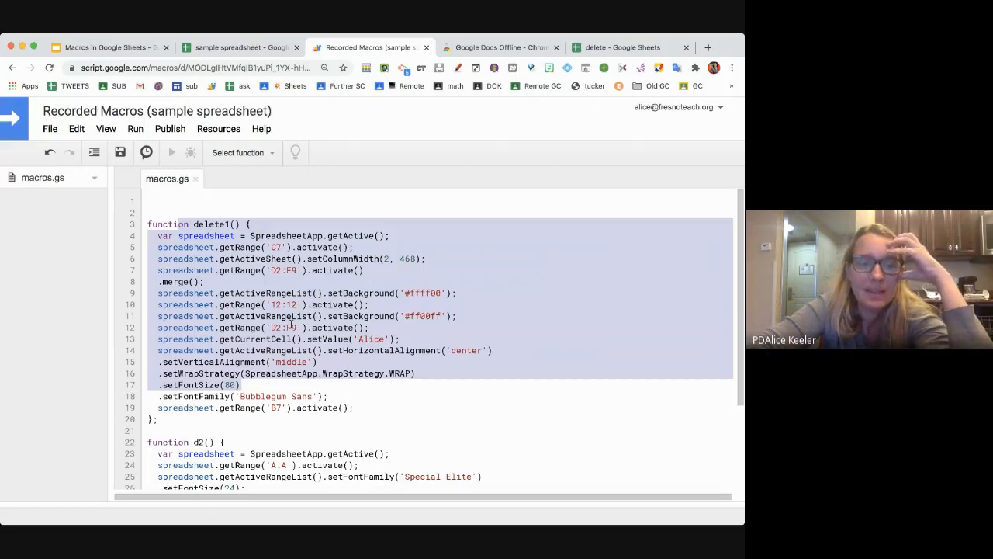
{"action": "scroll", "coordinate": [379, 339], "scroll_direction": "down", "scroll_amount": 3}
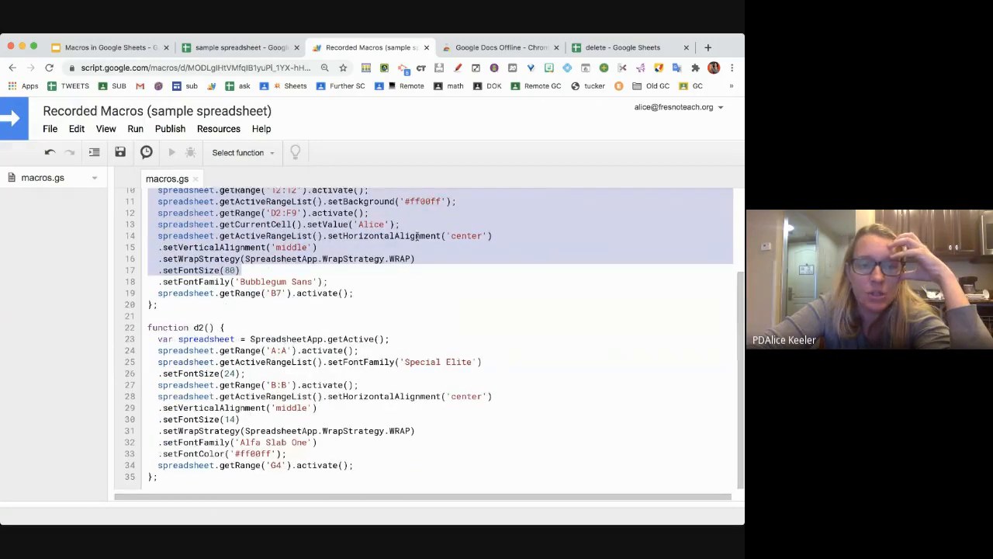
{"action": "scroll", "coordinate": [370, 365], "scroll_direction": "up", "scroll_amount": 3}
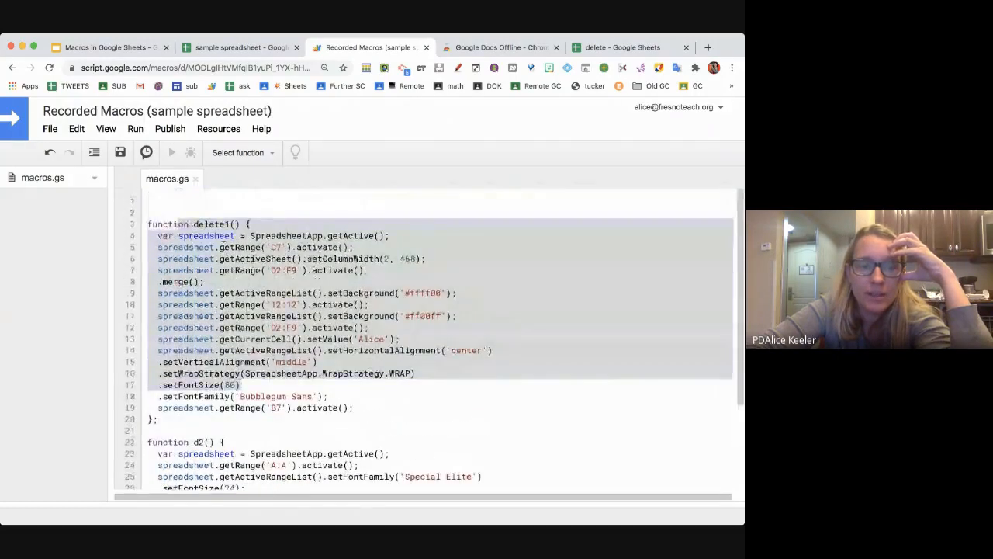
{"action": "left_click", "coordinate": [195, 224]}
{"action": "left_click_drag", "start_coordinate": [195, 225], "coordinate": [243, 225]}
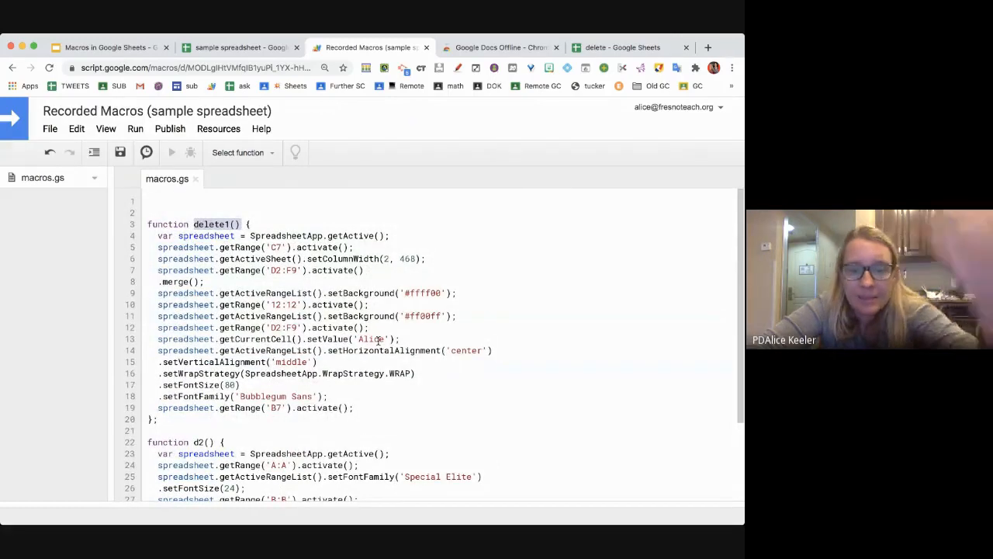
- Replace the setValue text on line 13 of the delete1 function with CHUPACABRA and save the script
{"action": "double_click", "coordinate": [371, 339]}
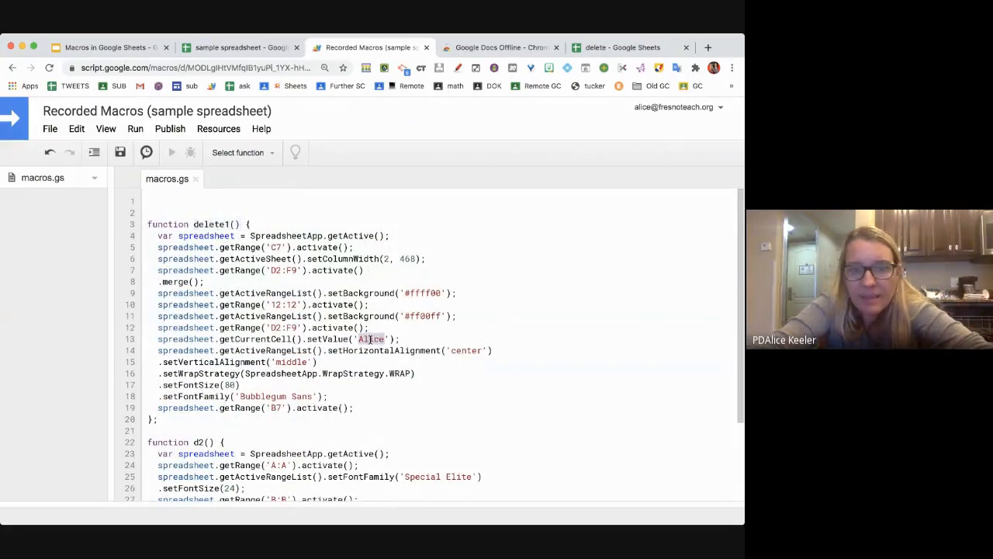
{"action": "type", "text": "CHUPACABRA"}
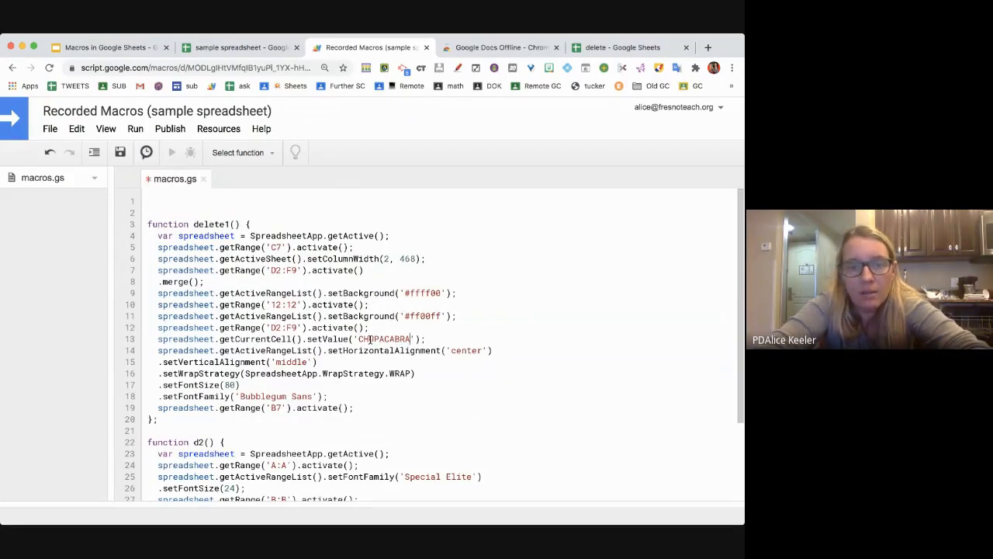
{"action": "left_click", "coordinate": [373, 392]}
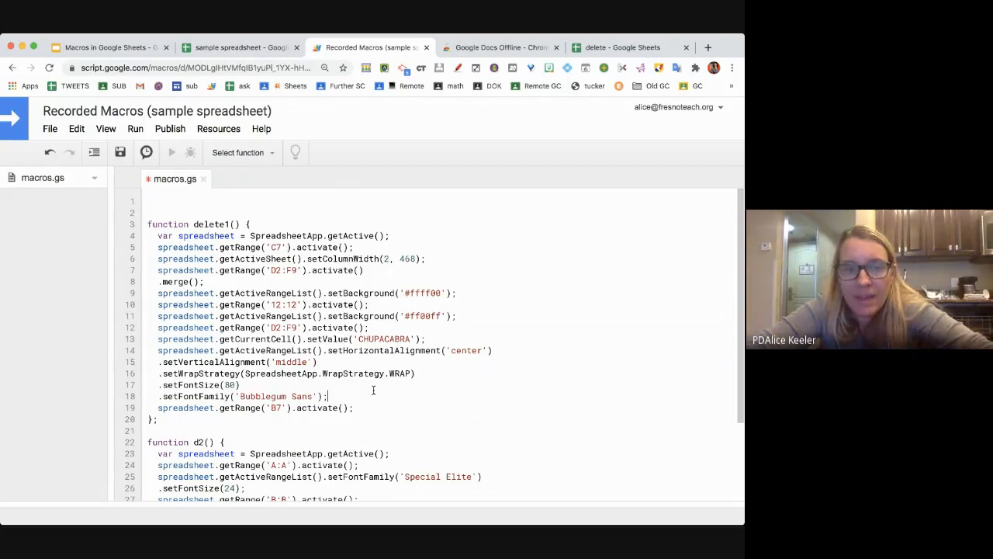
{"action": "left_click", "coordinate": [120, 152]}
- Run the delete macro on the current name tab of the sample spreadsheet, authorizing its script, and close the toTabs sidebar
{"action": "left_click", "coordinate": [231, 53]}
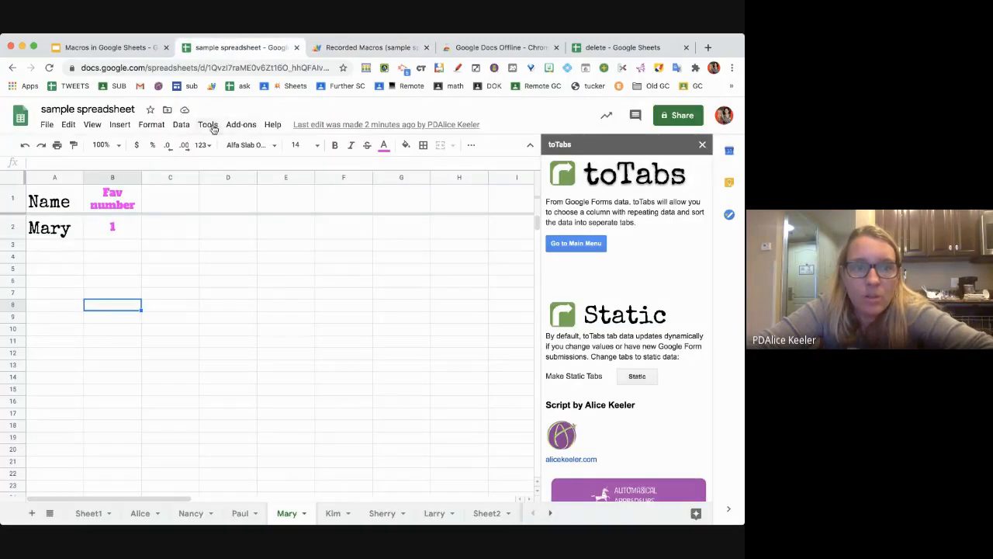
{"action": "left_click", "coordinate": [212, 128]}
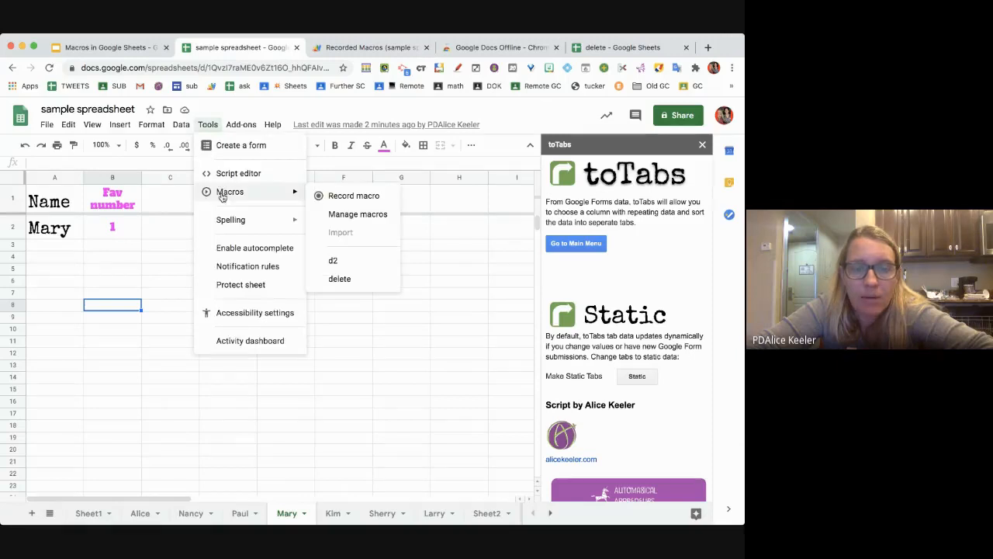
{"action": "left_click", "coordinate": [339, 279]}
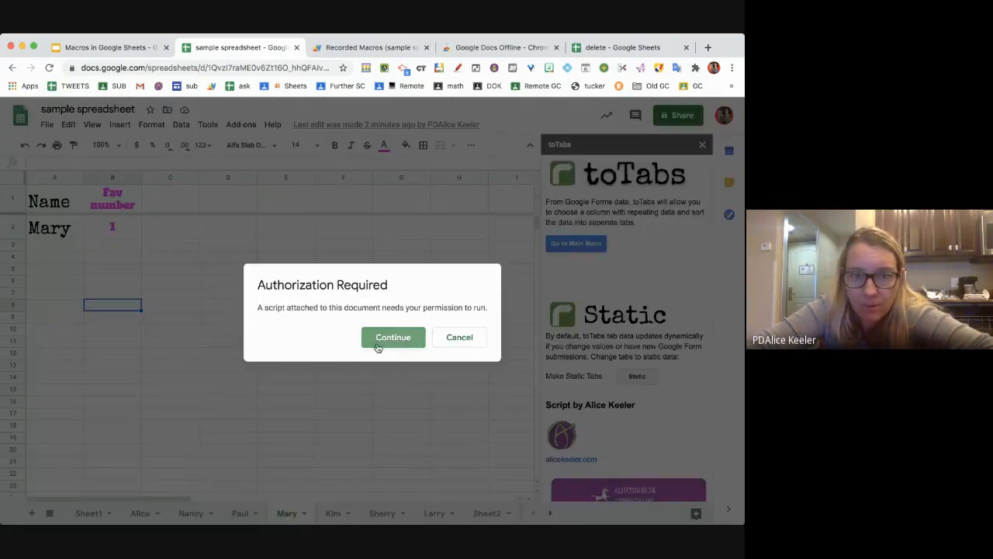
{"action": "left_click", "coordinate": [393, 337]}
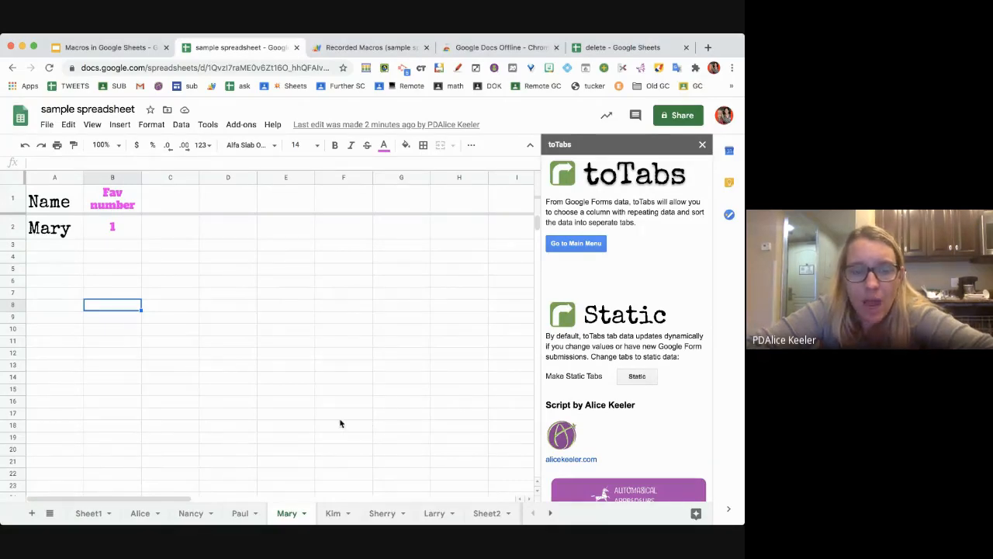
{"action": "left_click", "coordinate": [208, 124]}
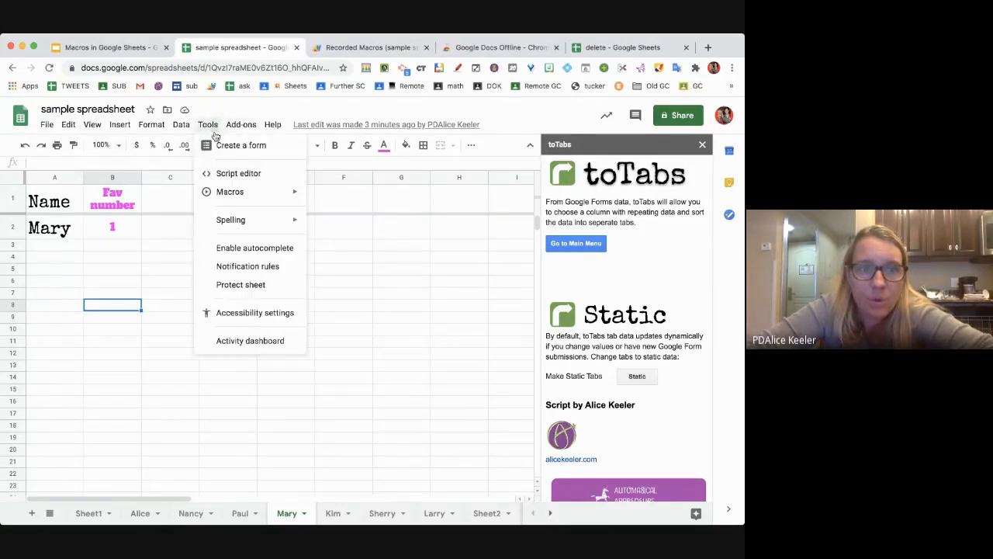
{"action": "mouse_move", "coordinate": [230, 192]}
{"action": "left_click", "coordinate": [340, 279]}
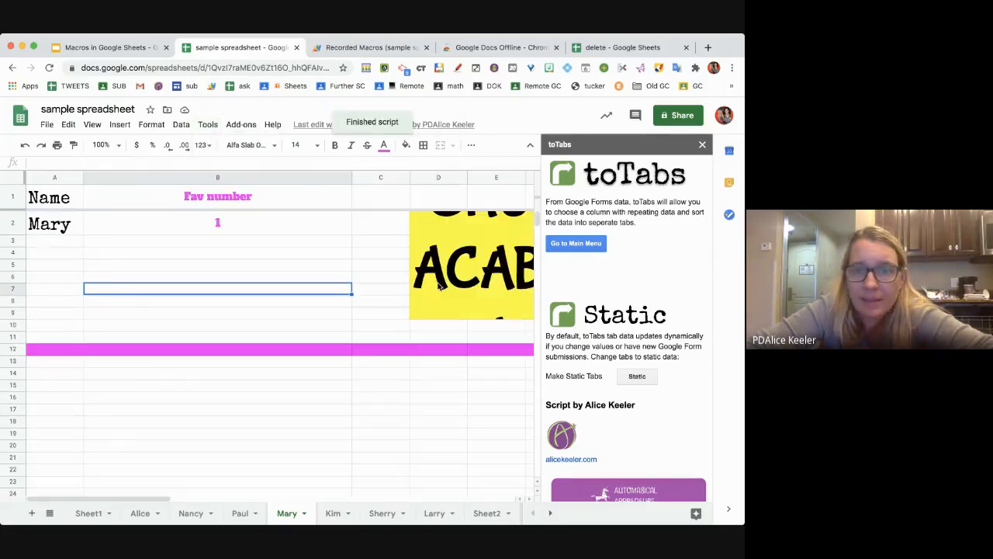
{"action": "left_click", "coordinate": [702, 144]}
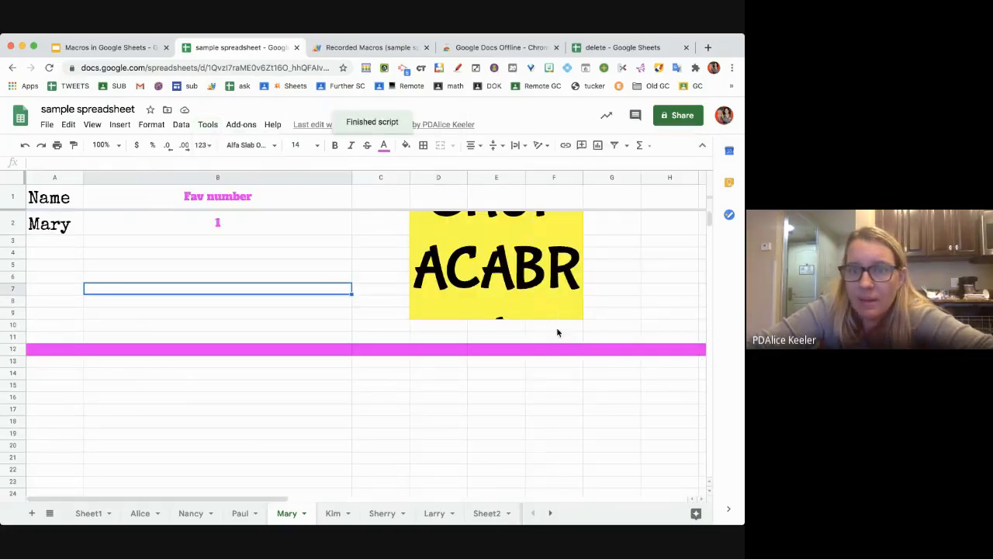
{"action": "left_click", "coordinate": [543, 290]}
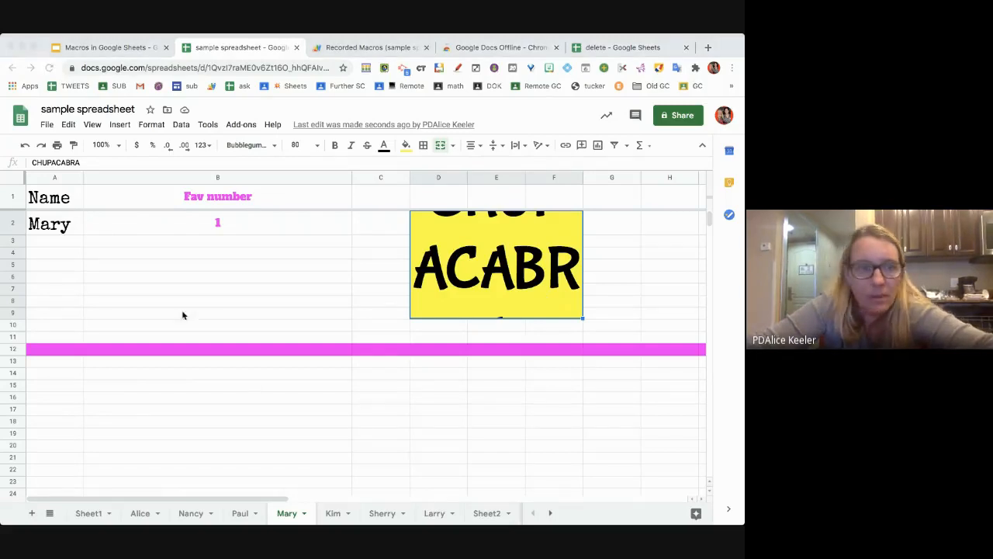
- Look through the other name tabs and run the d2 macro on the unformatted third sheet
{"action": "left_click", "coordinate": [334, 513]}
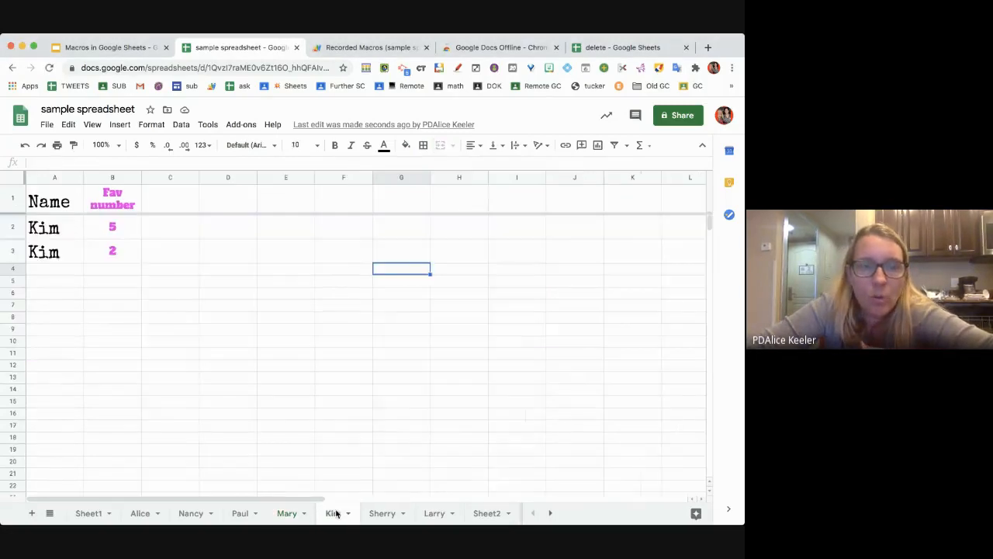
{"action": "left_click", "coordinate": [437, 515]}
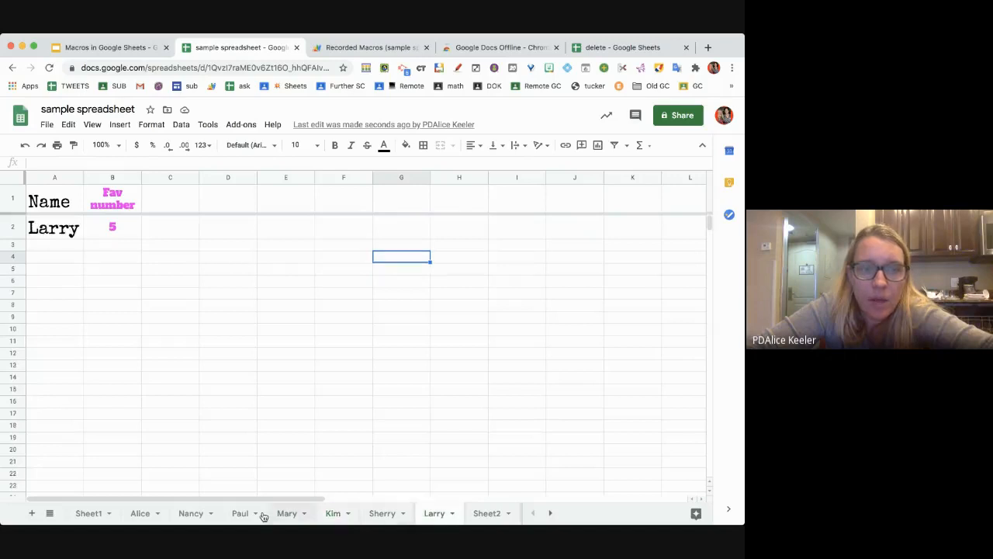
{"action": "left_click", "coordinate": [198, 516]}
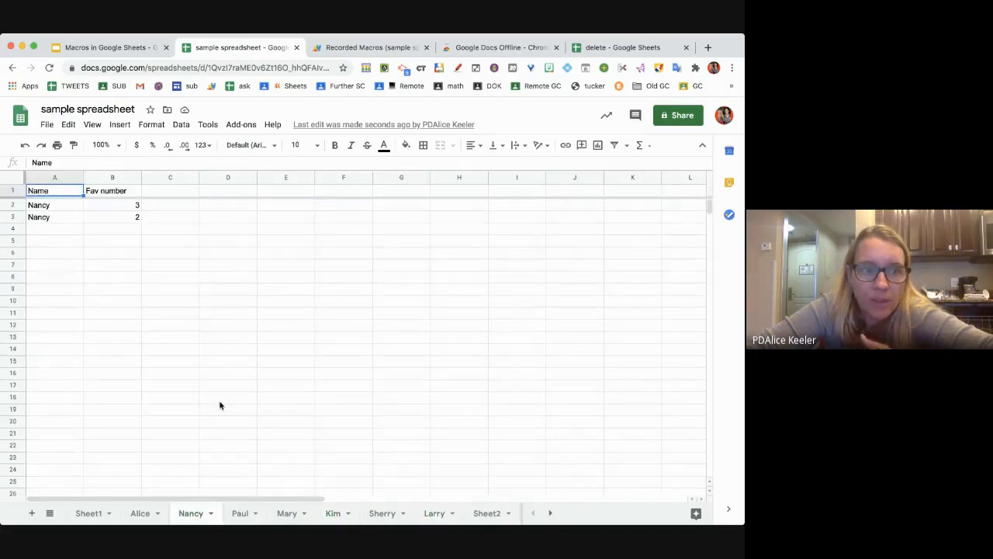
{"action": "left_click", "coordinate": [233, 125]}
{"action": "mouse_move", "coordinate": [207, 124]}
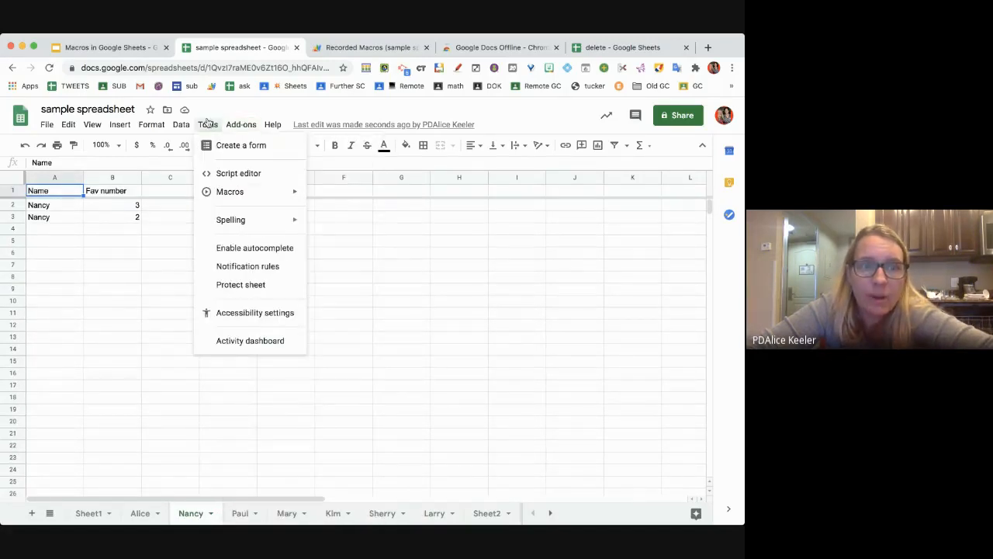
{"action": "mouse_move", "coordinate": [225, 199]}
{"action": "left_click", "coordinate": [375, 268]}
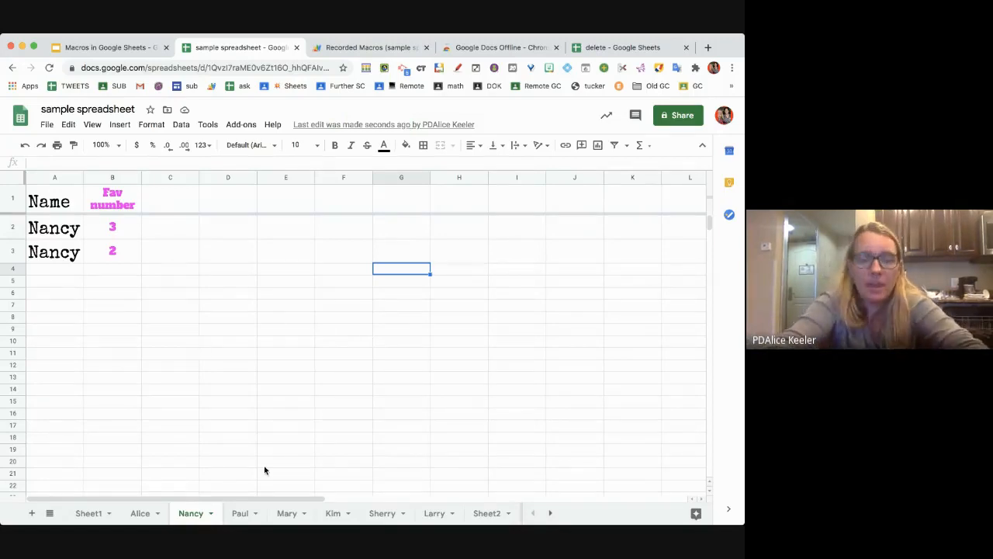
- Create a new Google form through forms.new and give both the form and its file the title Let's Use Macros
{"action": "key", "text": "ctrl+t"}
{"action": "type", "text": "forms.new"}
{"action": "key", "text": "Return"}
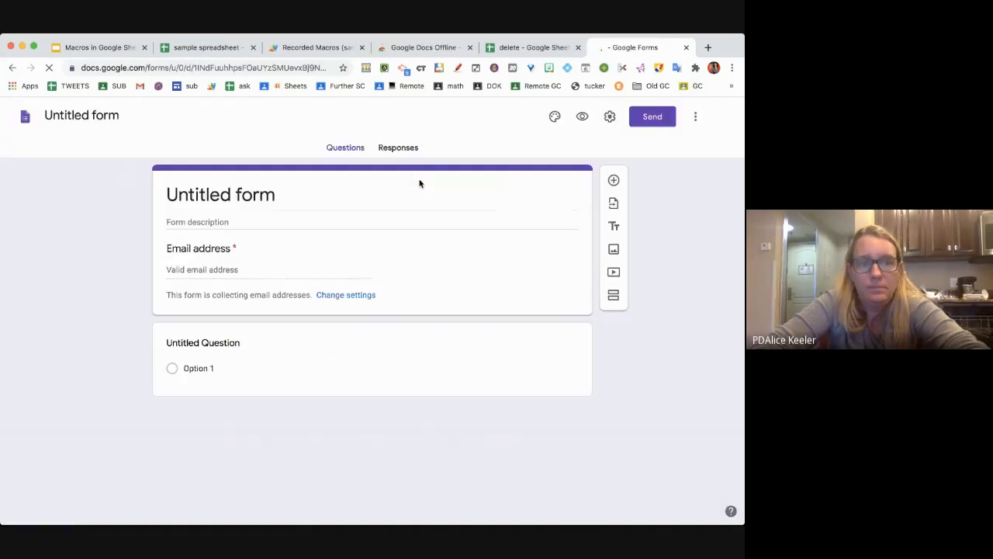
{"action": "left_click", "coordinate": [209, 194]}
{"action": "type", "text": "Let's Use Macros"}
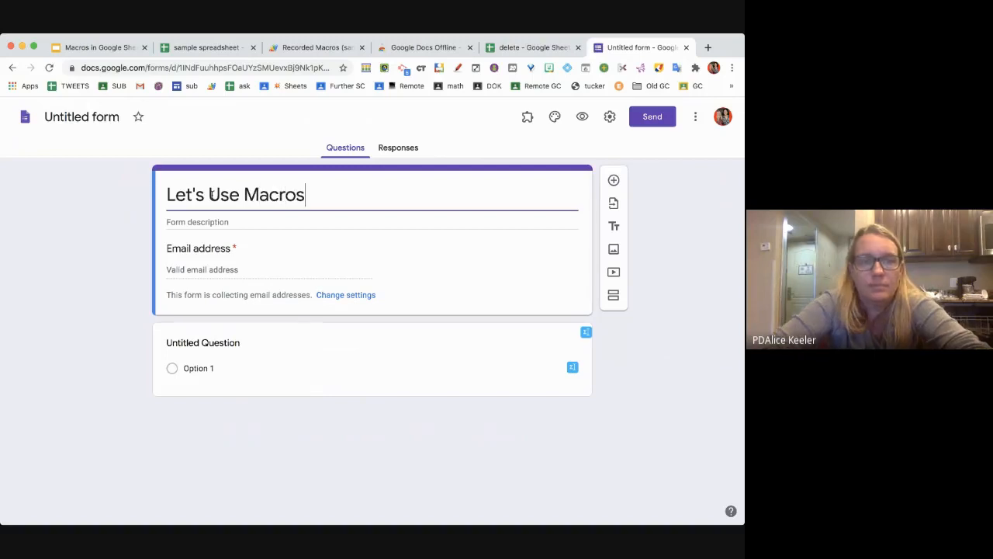
{"action": "left_click", "coordinate": [80, 114]}
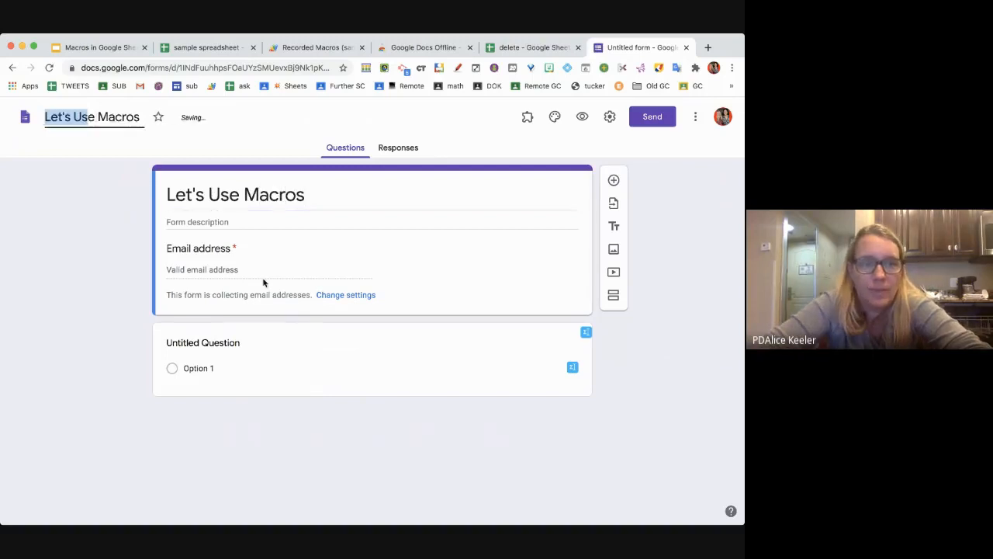
- Turn off collecting email addresses in the form's general settings and save them
{"action": "left_click", "coordinate": [611, 118]}
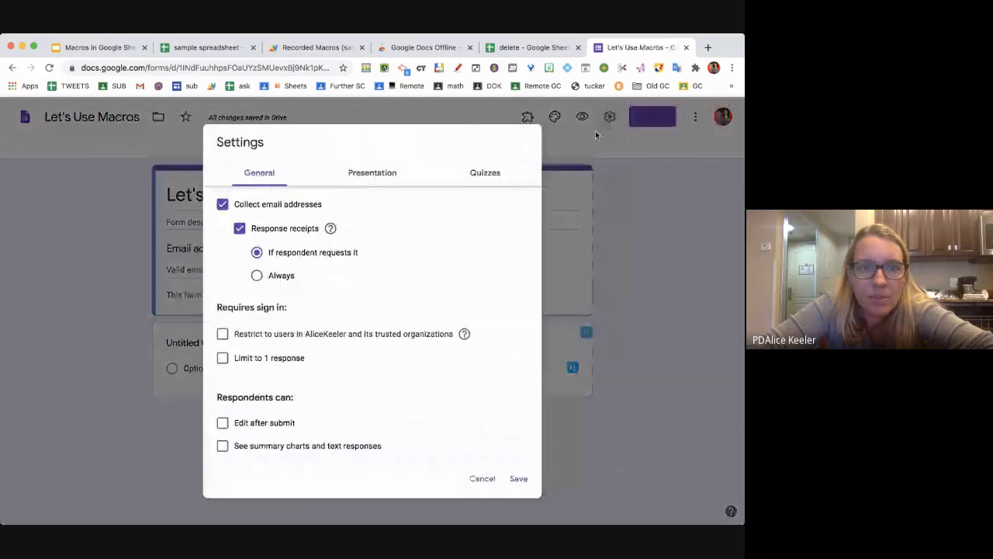
{"action": "left_click", "coordinate": [223, 204]}
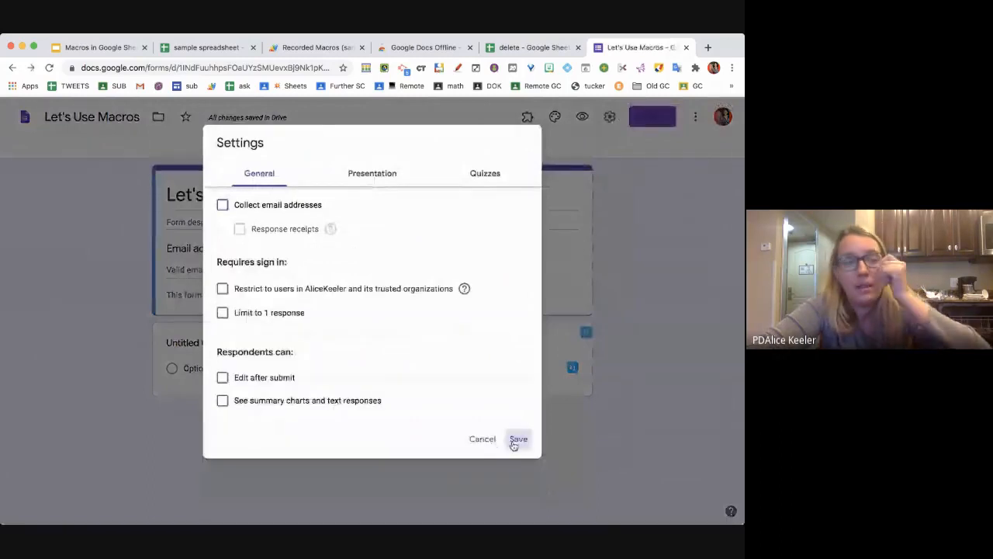
{"action": "left_click", "coordinate": [515, 439]}
- Title the form's first question Favorite Color, as a short-answer question
{"action": "left_click", "coordinate": [215, 278]}
{"action": "type", "text": "Favo"}
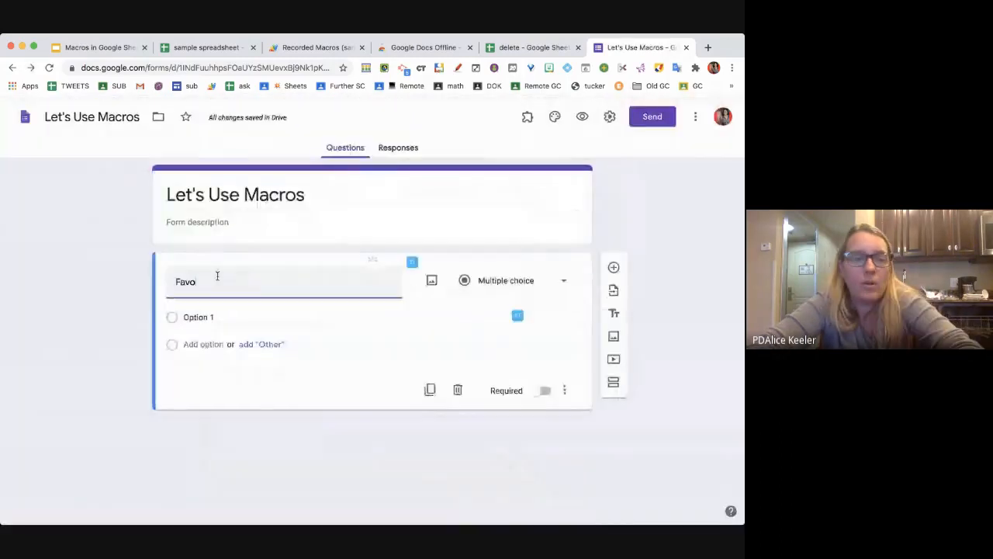
{"action": "type", "text": "rite Color"}
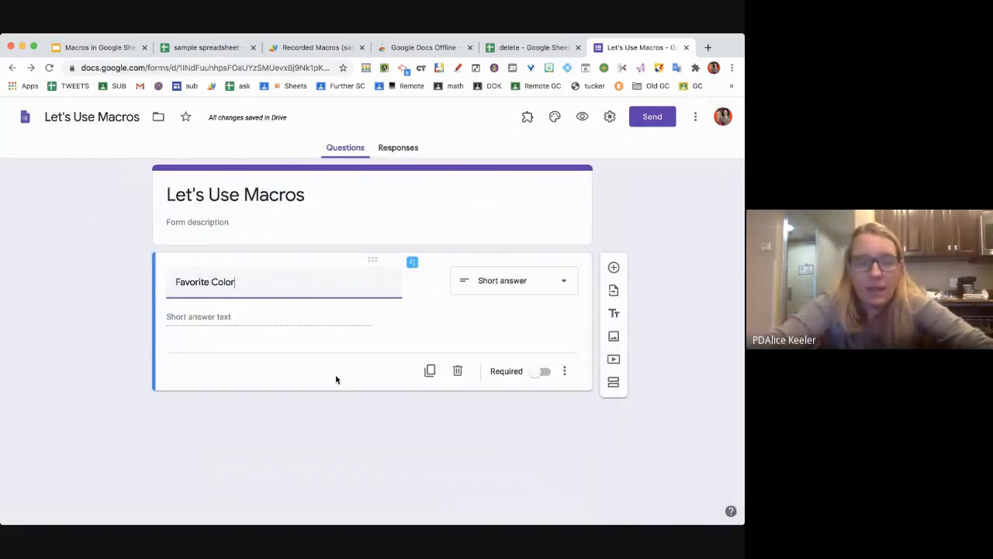
- Add a second question titled Say something long and set its type to Paragraph
{"action": "type", "text": "Say some"}
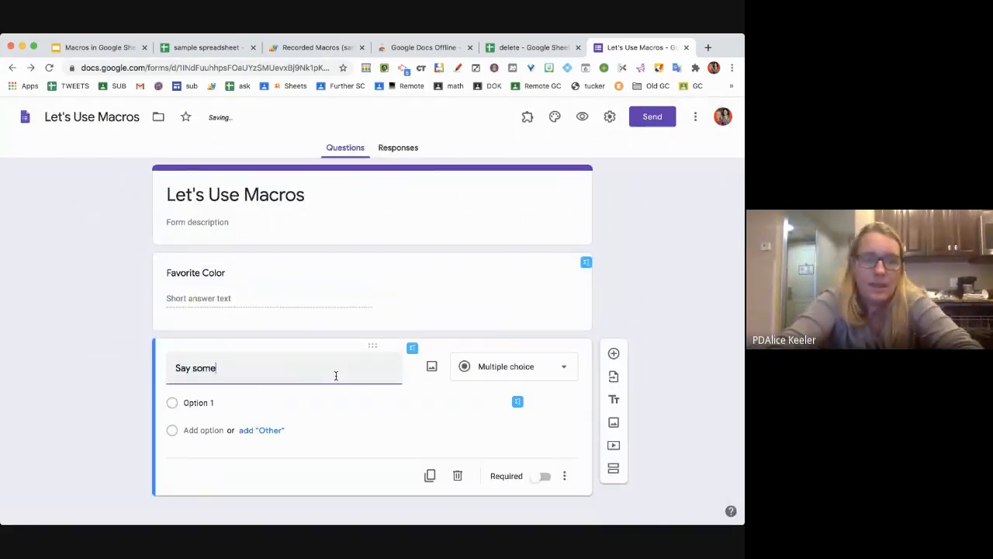
{"action": "type", "text": "thing liong"}
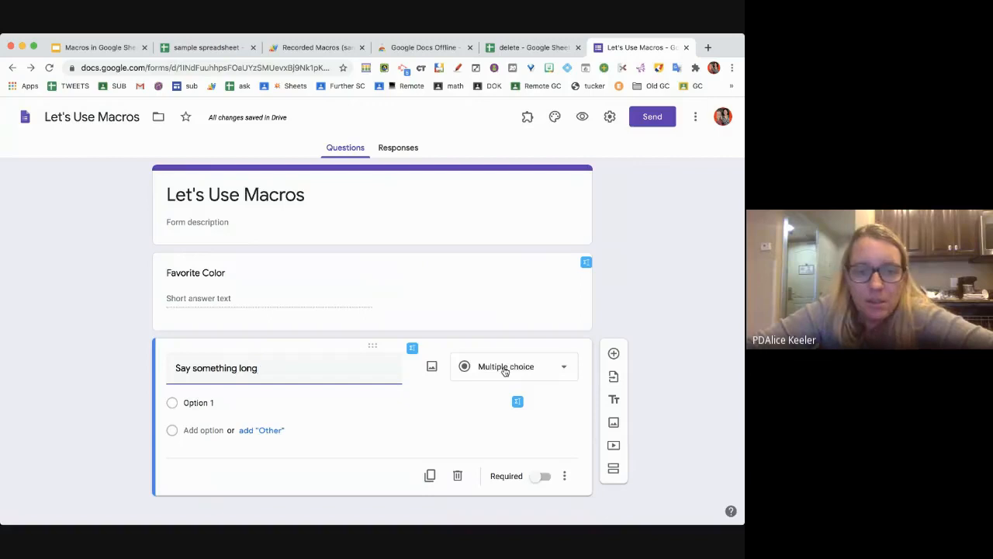
{"action": "left_click", "coordinate": [505, 371]}
{"action": "key", "text": "Tab"}
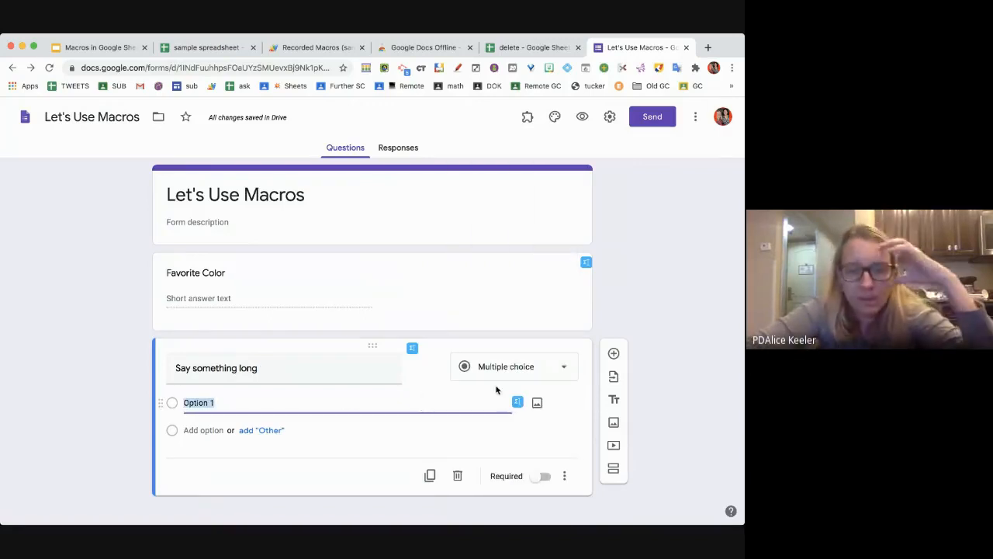
{"action": "left_click", "coordinate": [501, 377]}
{"action": "left_click", "coordinate": [507, 207]}
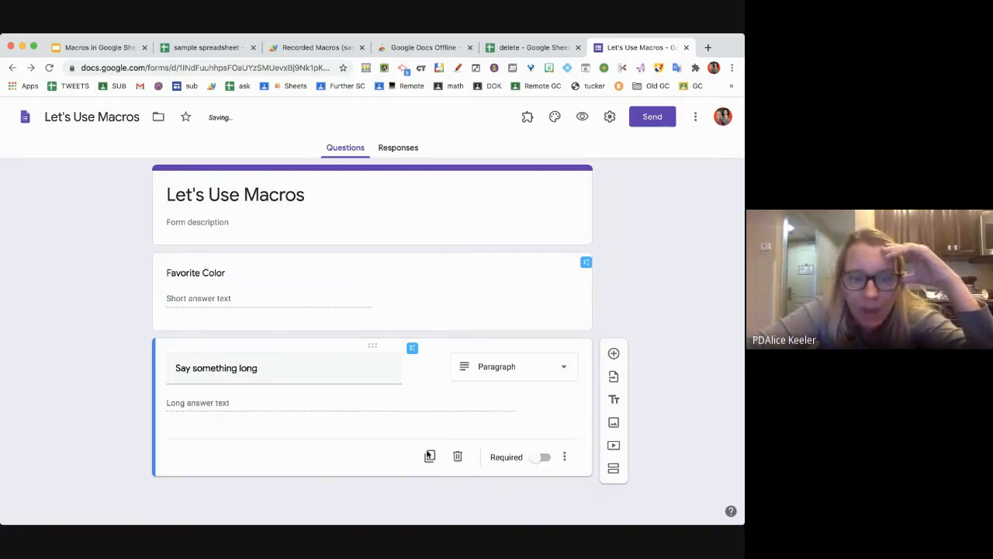
- Add response validation to the Say something long question, requiring a minimum character count of 200
{"action": "left_click", "coordinate": [569, 463]}
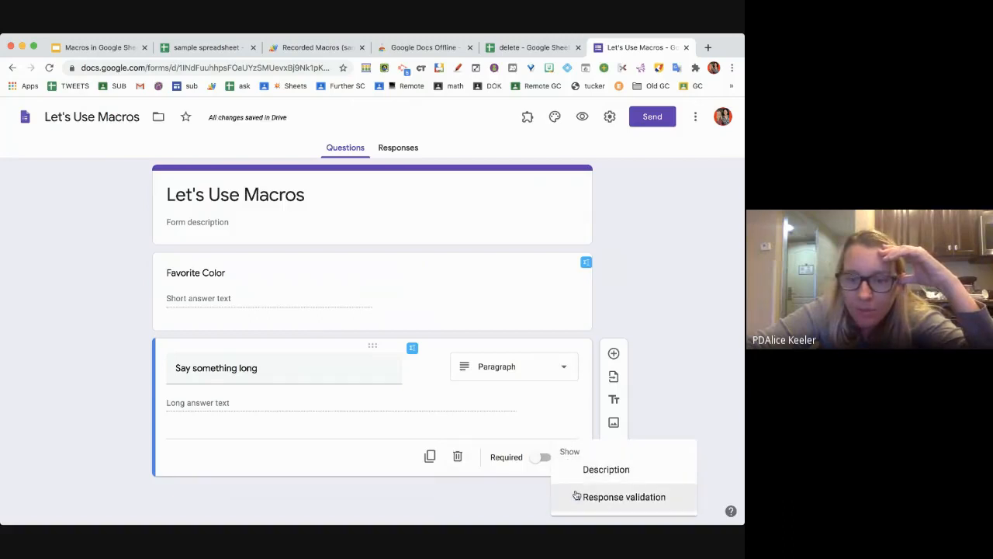
{"action": "left_click", "coordinate": [577, 496]}
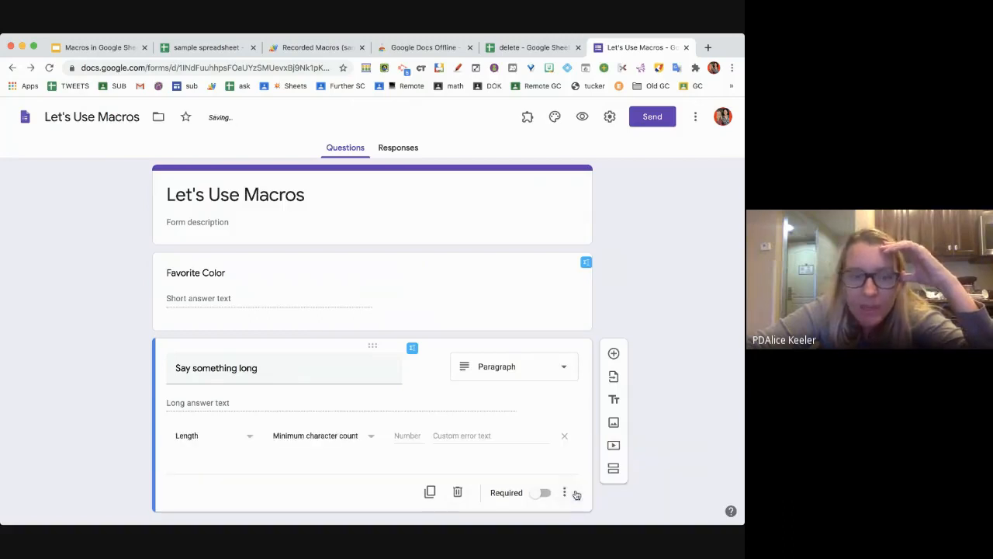
{"action": "left_click", "coordinate": [316, 435]}
{"action": "left_click", "coordinate": [314, 439]}
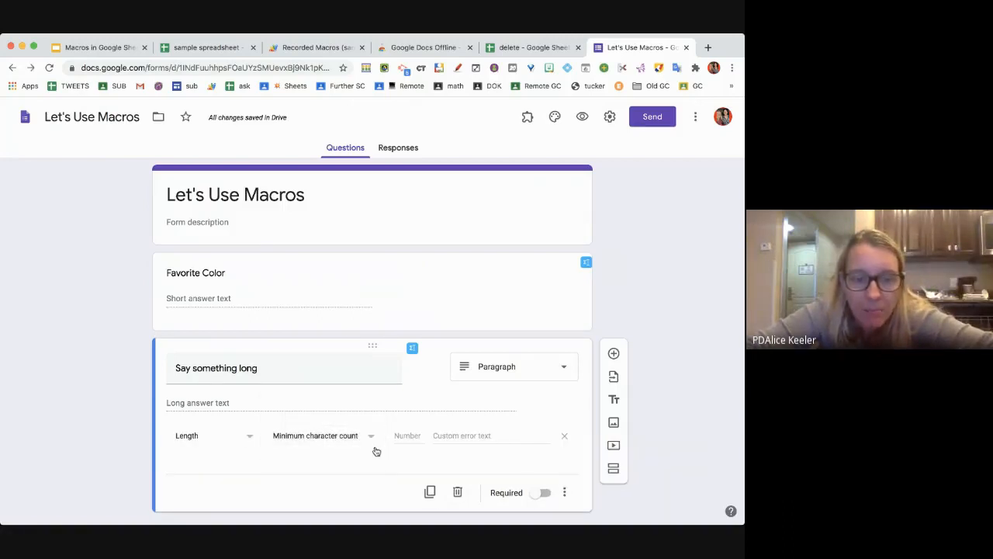
{"action": "left_click", "coordinate": [400, 438]}
{"action": "type", "text": "200"}
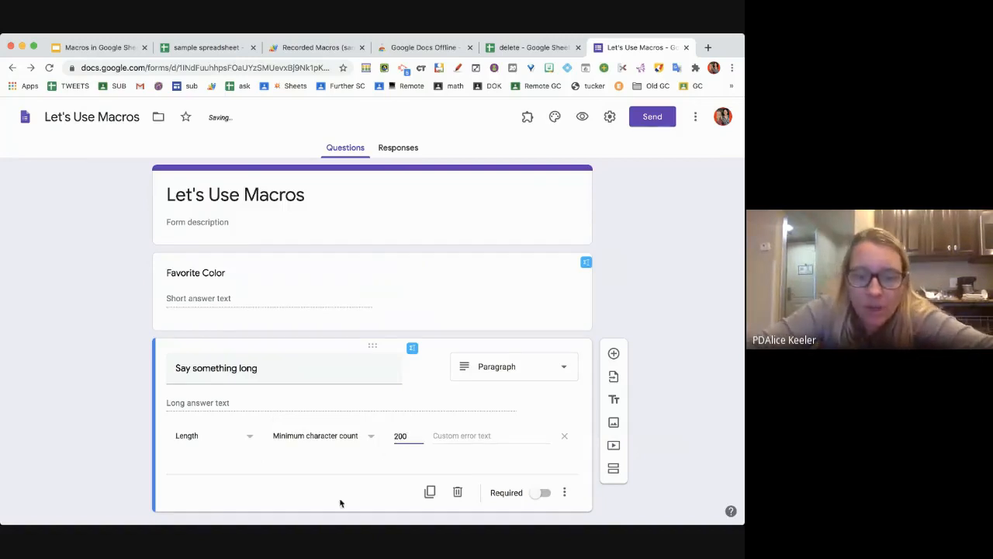
{"action": "left_click", "coordinate": [285, 504]}
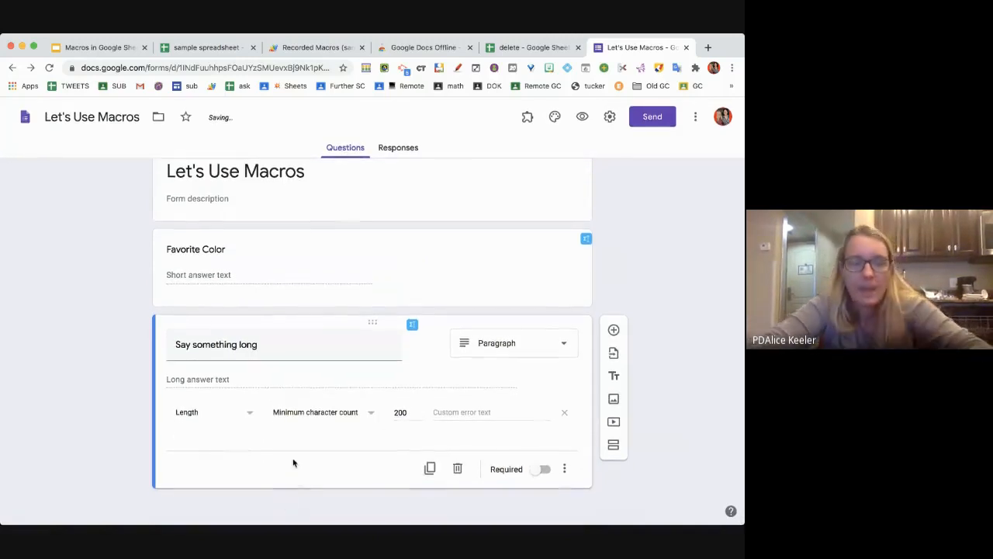
- Add a multiple-choice question titled What grade do you want? with the options A, B, C, D and F
{"action": "key", "text": "ctrl+shift+Return"}
{"action": "type", "text": "What gra"}
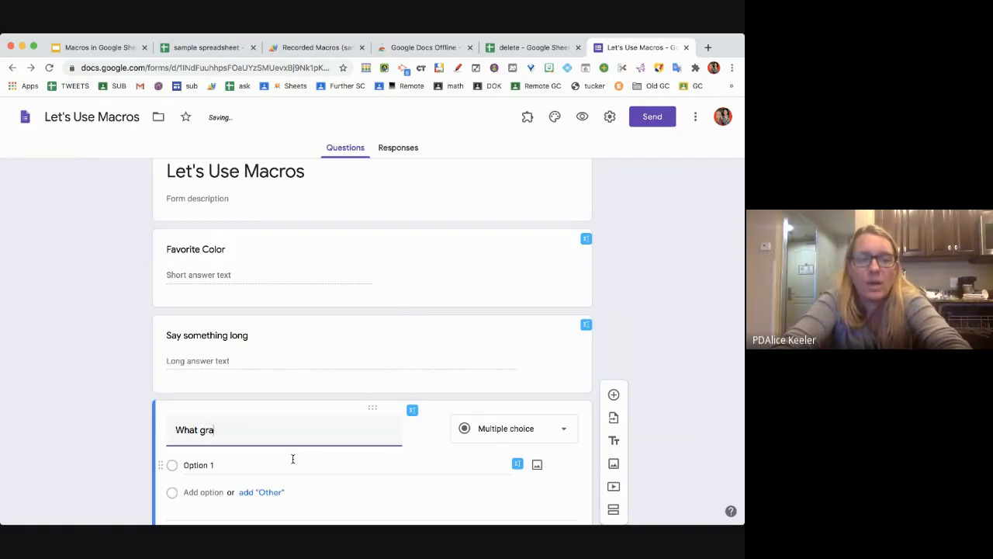
{"action": "type", "text": "de do you want?"}
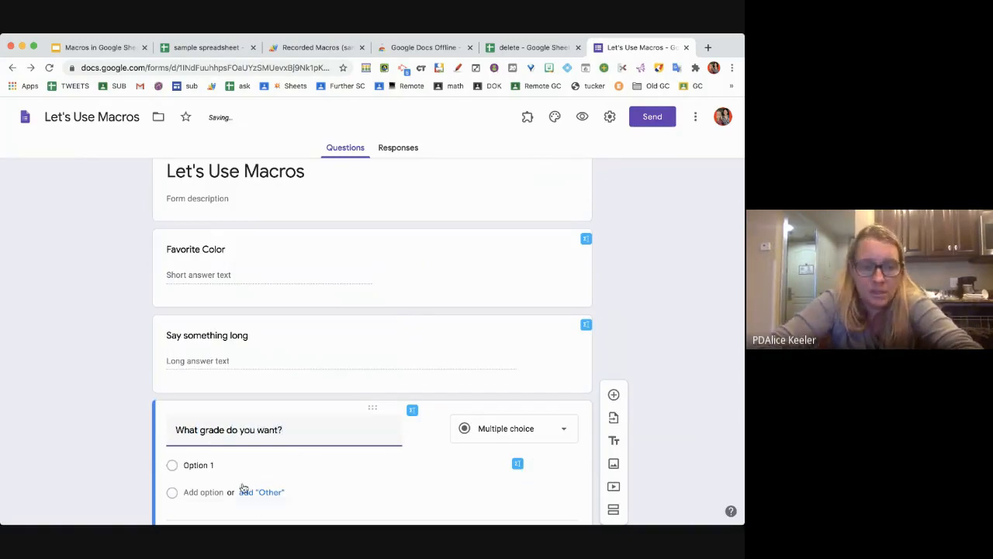
{"action": "left_click", "coordinate": [239, 464]}
{"action": "type", "text": "A"}
{"action": "key", "text": "Return"}
{"action": "type", "text": "B"}
{"action": "key", "text": "Return"}
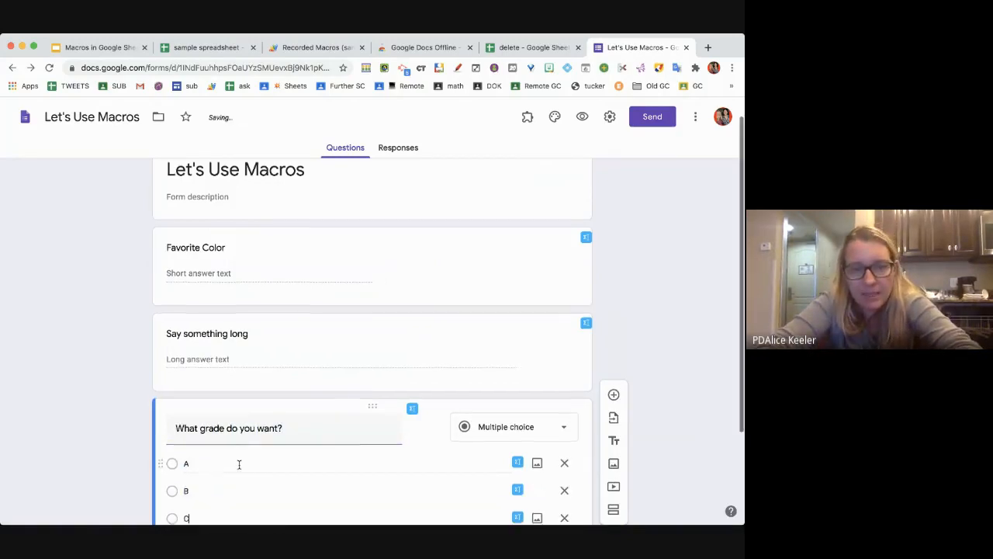
{"action": "type", "text": "C"}
{"action": "key", "text": "Return"}
{"action": "type", "text": "D"}
{"action": "key", "text": "Return"}
{"action": "type", "text": "F"}
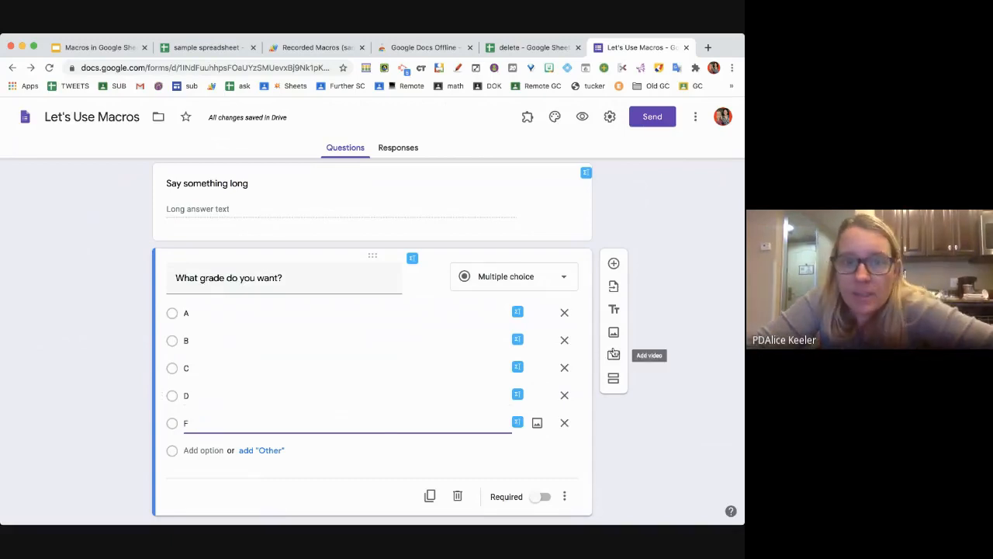
- Open the form's preview and answer Favorite Color with Red
{"action": "left_click", "coordinate": [578, 124]}
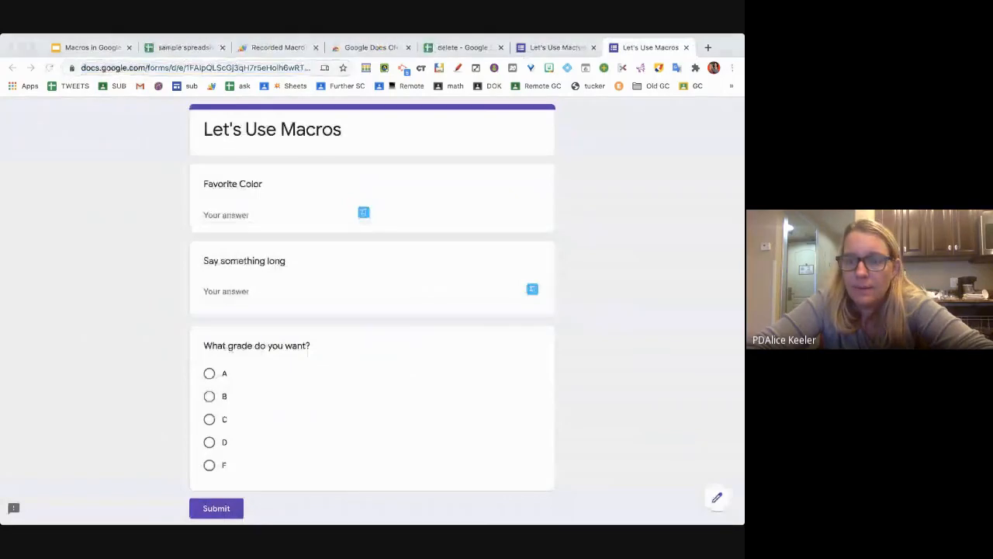
{"action": "left_click", "coordinate": [64, 402]}
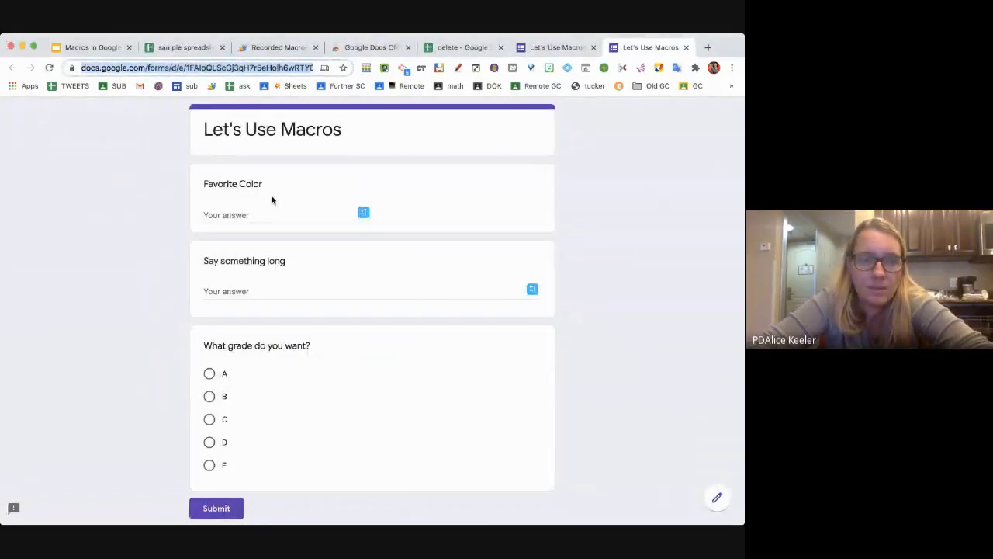
{"action": "left_click", "coordinate": [268, 205]}
{"action": "type", "text": "Red"}
- Answer Say something long with a sentence beginning "and this is very long", and paste copies of it to exceed 200 characters
{"action": "left_click", "coordinate": [203, 287]}
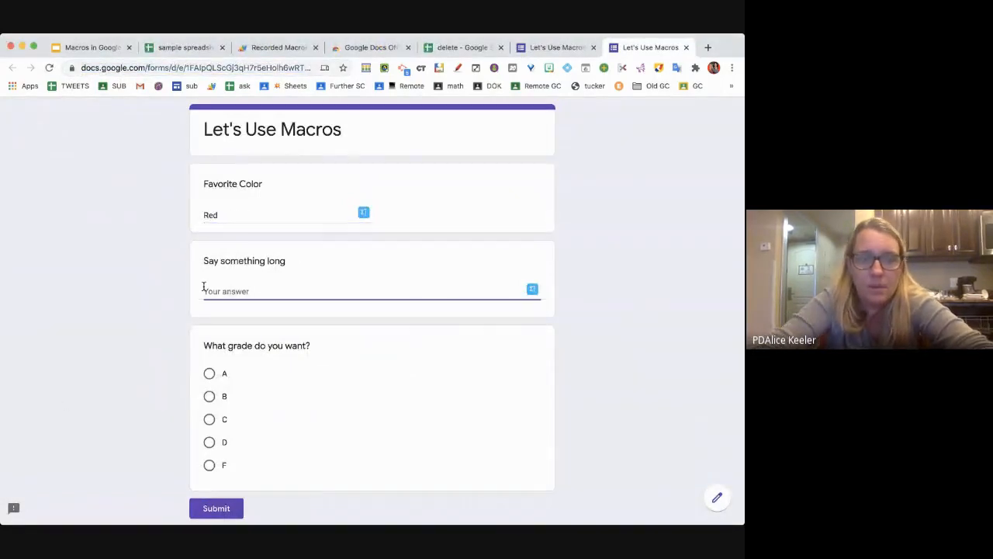
{"action": "type", "text": "and this is very long alice says long darn you!"}
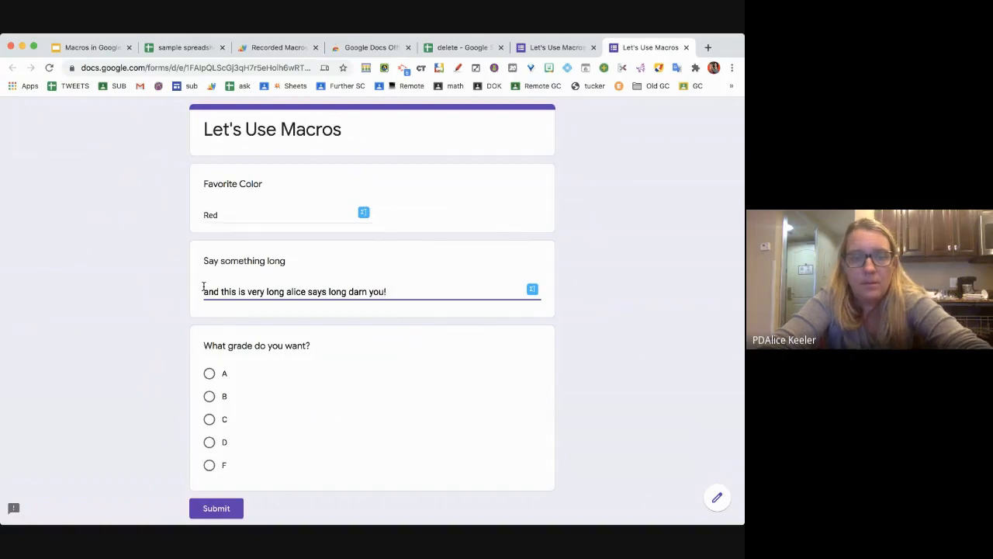
{"action": "key", "text": "super+a"}
{"action": "key", "text": "super+c"}
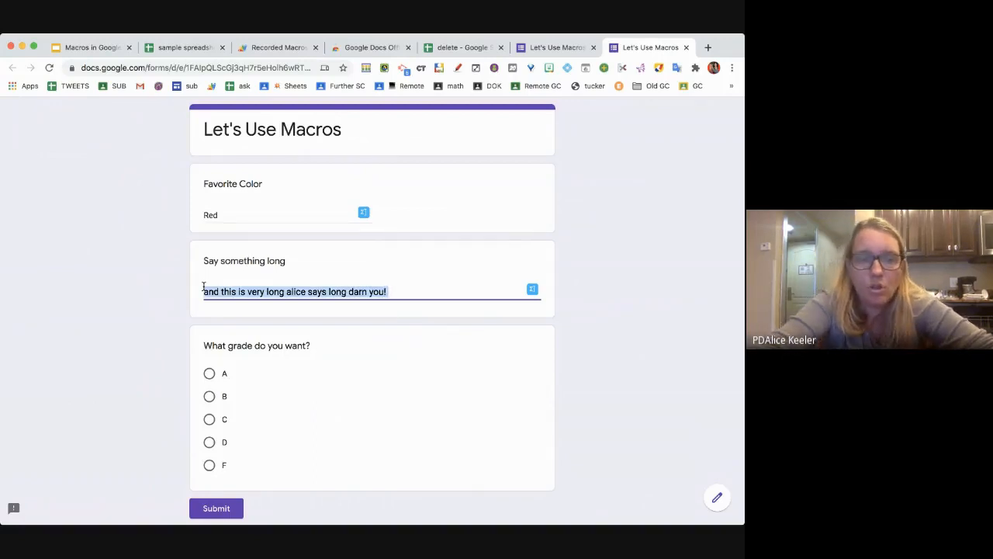
{"action": "left_click", "coordinate": [203, 287]}
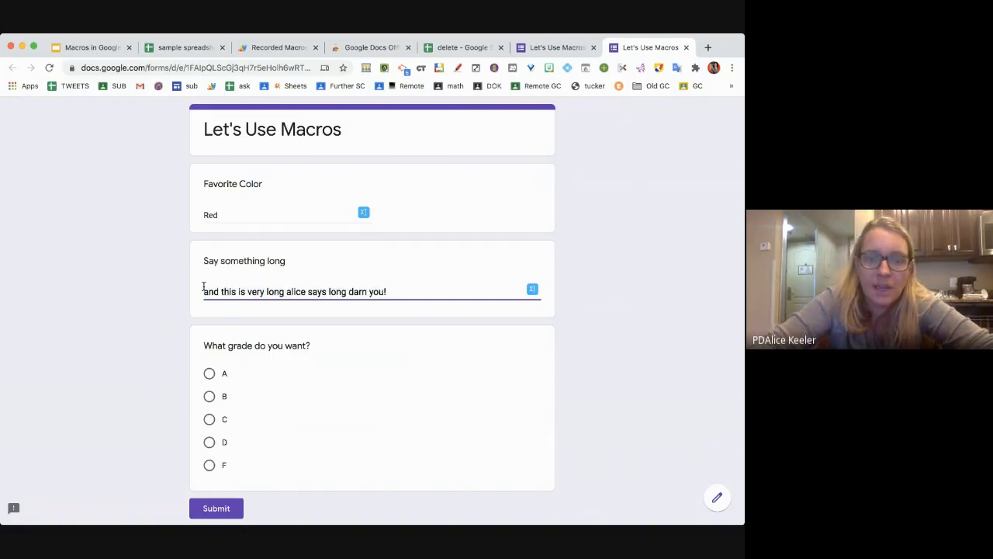
{"action": "key", "text": "super+v"}
{"action": "key", "text": "super+v"}
{"action": "key", "text": "super+v"}
{"action": "key", "text": "super+v"}
{"action": "key", "text": "super+v"}
{"action": "key", "text": "super+v"}
{"action": "key", "text": "super+v"}
{"action": "key", "text": "super+v"}
{"action": "key", "text": "super+v"}
{"action": "key", "text": "super+v"}
{"action": "key", "text": "super+v"}
{"action": "key", "text": "super+v"}
{"action": "key", "text": "super+v"}
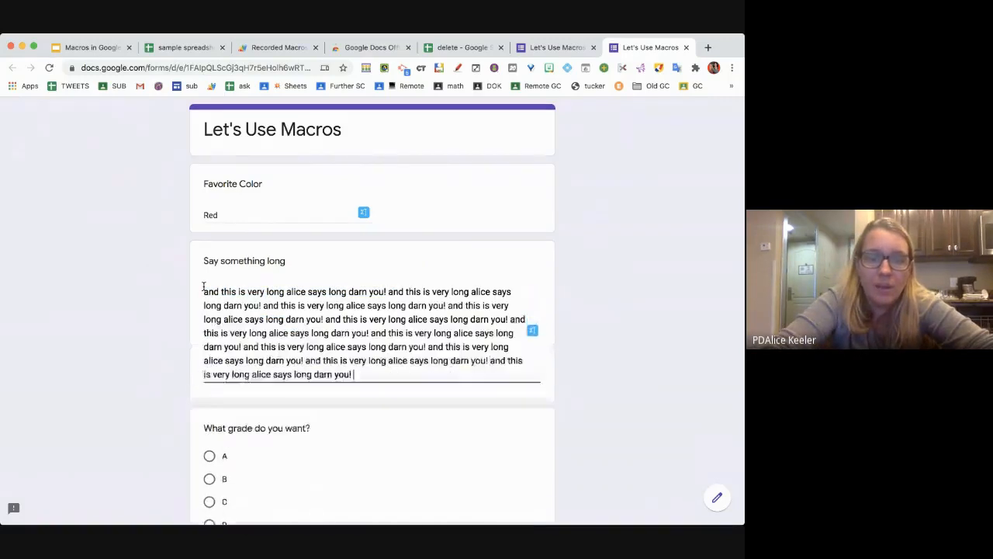
{"action": "key", "text": "super+v"}
{"action": "key", "text": "super+v"}
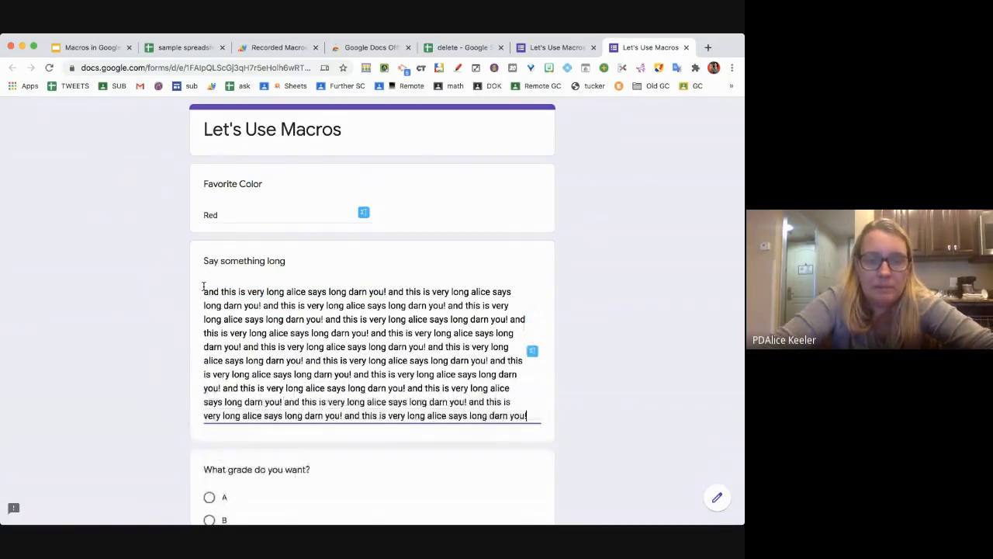
- Choose grade B and submit the first response
{"action": "scroll", "coordinate": [204, 286], "scroll_direction": "down", "scroll_amount": 3}
{"action": "scroll", "coordinate": [203, 287], "scroll_direction": "down", "scroll_amount": 3}
{"action": "left_click", "coordinate": [210, 325]}
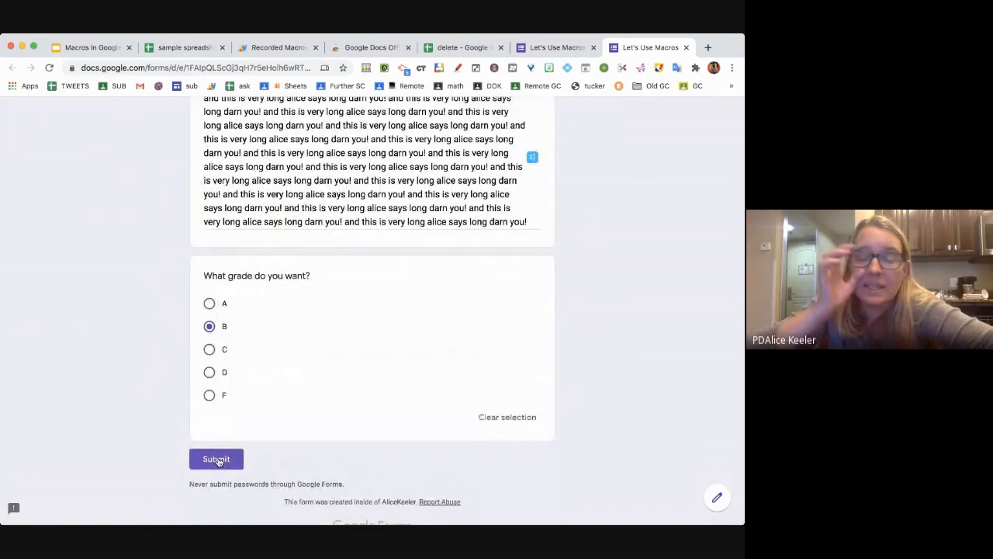
{"action": "left_click", "coordinate": [217, 459]}
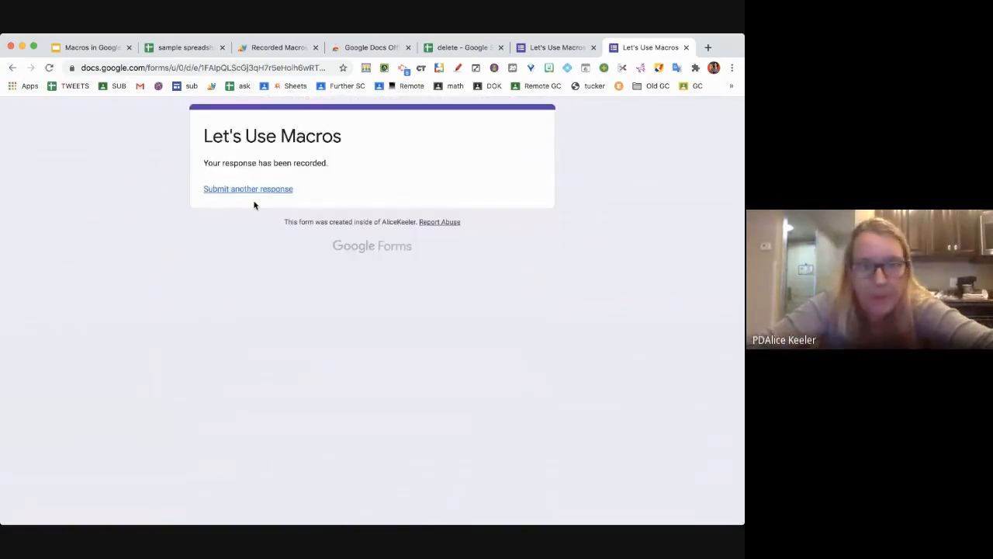
- Start another response to the form and answer Favorite Color with blue
{"action": "left_click", "coordinate": [251, 191]}
{"action": "left_click", "coordinate": [239, 216]}
{"action": "type", "text": "blue"}
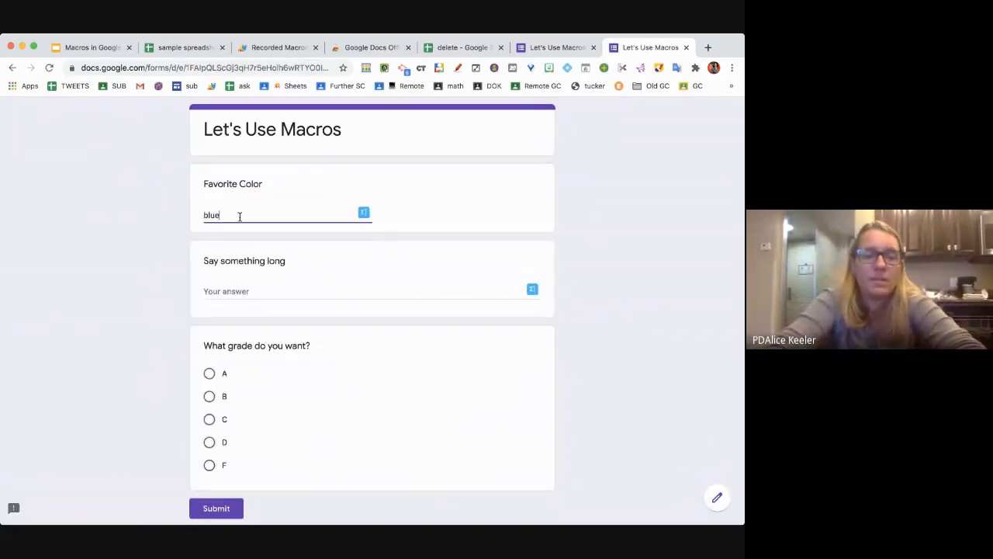
- Answer Say something long with a short sentence about someone still being here, repeated enough times to exceed 200 characters
{"action": "left_click", "coordinate": [245, 291]}
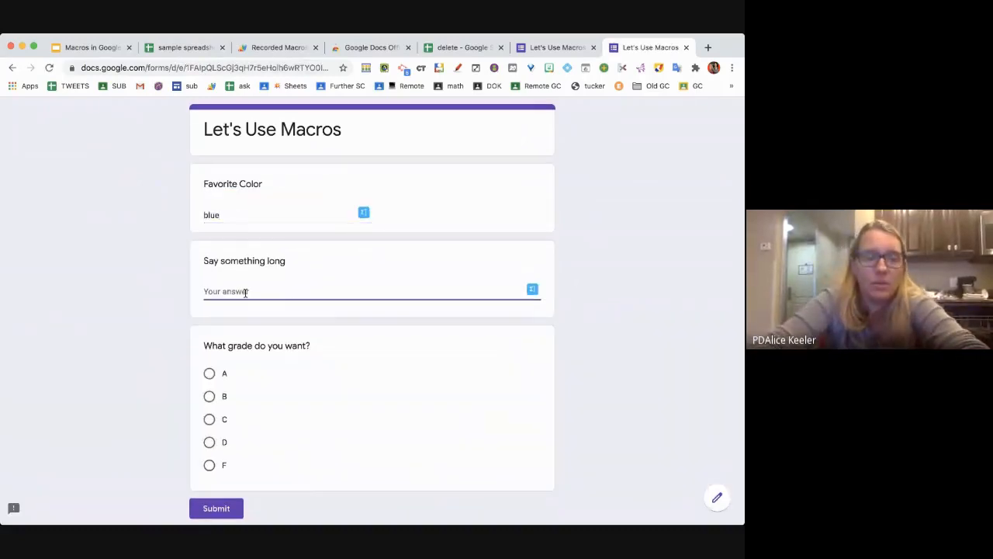
{"action": "type", "text": "alice was here and she"}
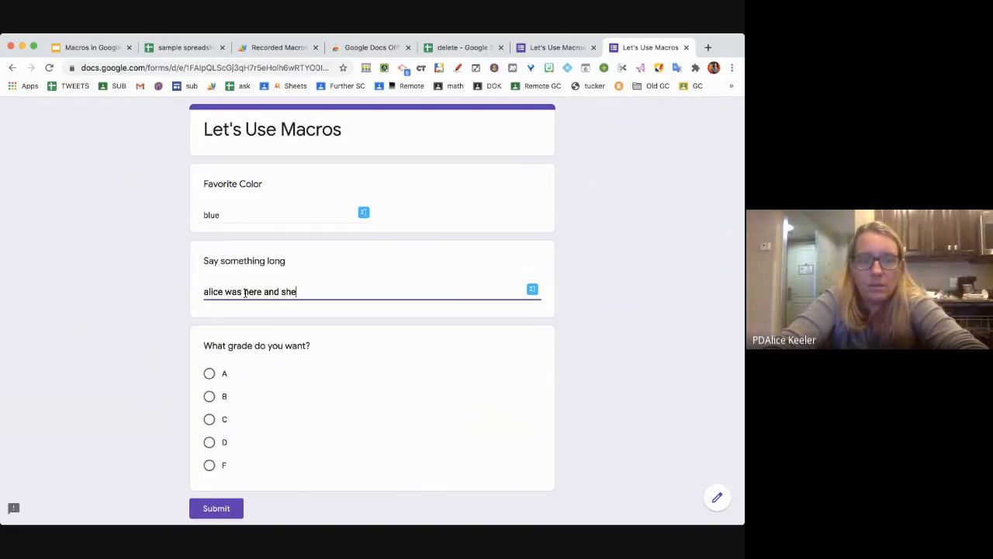
{"action": "type", "text": " is still hera"}
{"action": "key", "text": "BackSpace"}
{"action": "type", "text": "e"}
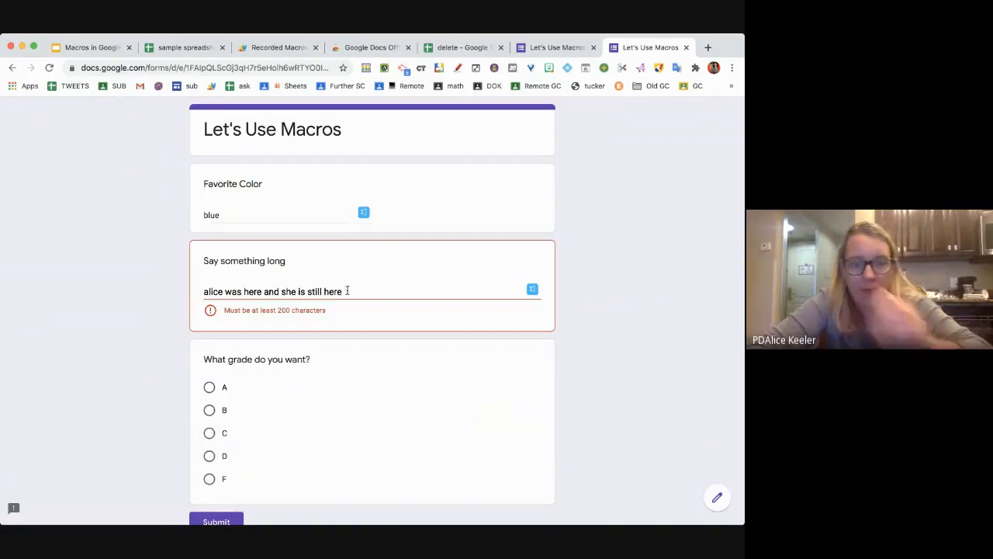
{"action": "left_click_drag", "start_coordinate": [346, 292], "coordinate": [213, 292]}
{"action": "key", "text": "Right"}
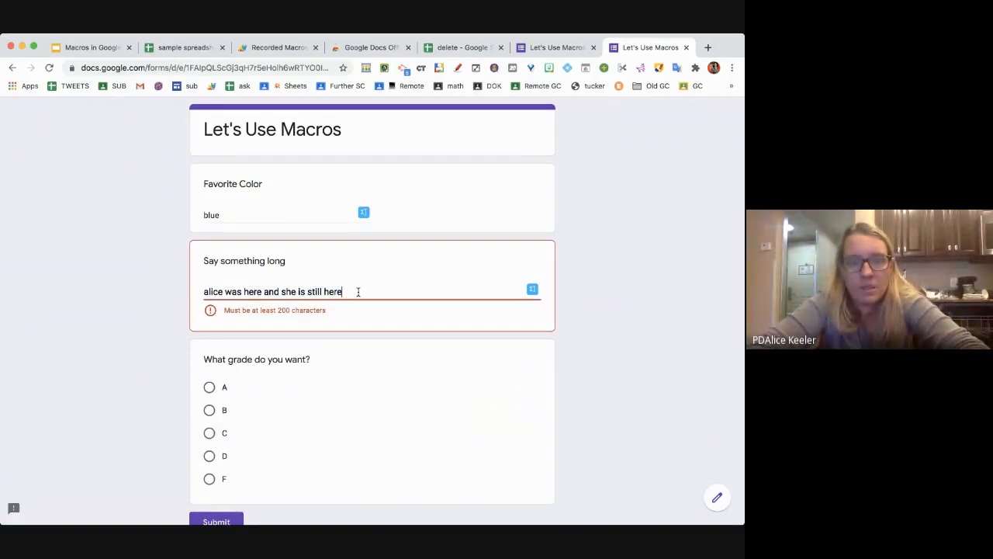
{"action": "type", "text": "alice was here and she is still here"}
{"action": "key", "text": "ctrl+v"}
{"action": "key", "text": "ctrl+v"}
{"action": "key", "text": "ctrl+v"}
{"action": "key", "text": "ctrl+v"}
{"action": "key", "text": "ctrl+v"}
{"action": "key", "text": "ctrl+v"}
{"action": "key", "text": "ctrl+v"}
{"action": "key", "text": "ctrl+v"}
{"action": "key", "text": "ctrl+v"}
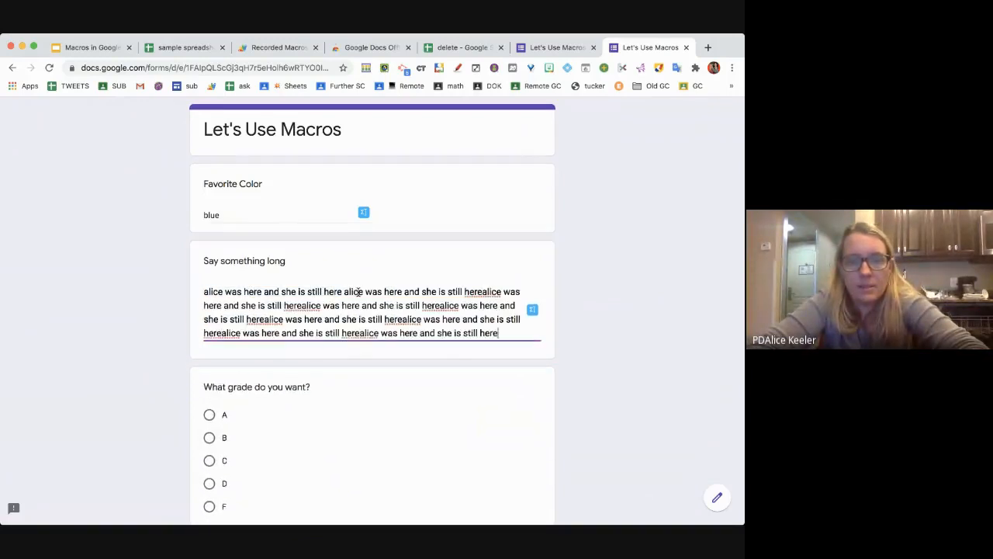
{"action": "type", "text": "alice was here and she is still here"}
- Choose grade D and submit the second response
{"action": "scroll", "coordinate": [352, 353], "scroll_direction": "down", "scroll_amount": 3}
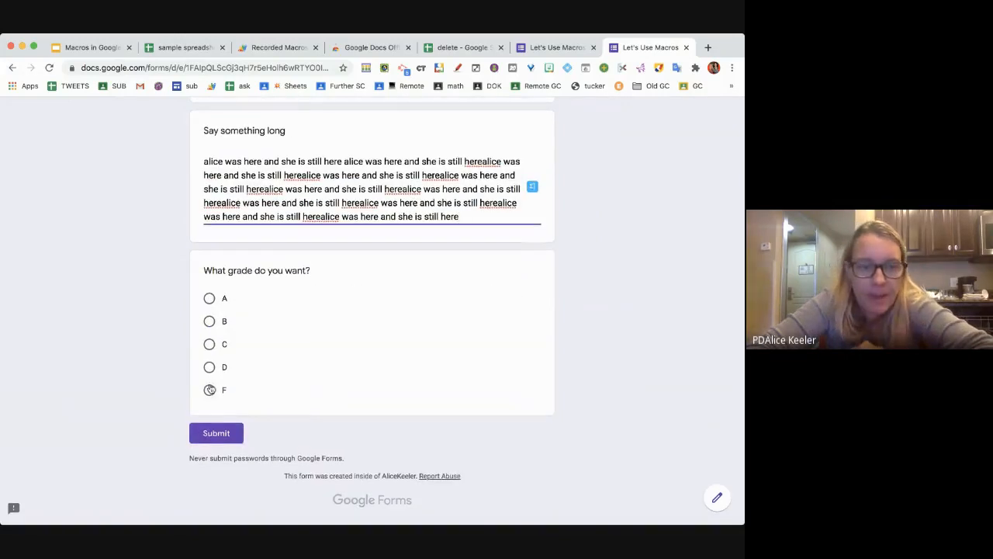
{"action": "left_click", "coordinate": [209, 366]}
{"action": "left_click", "coordinate": [211, 452]}
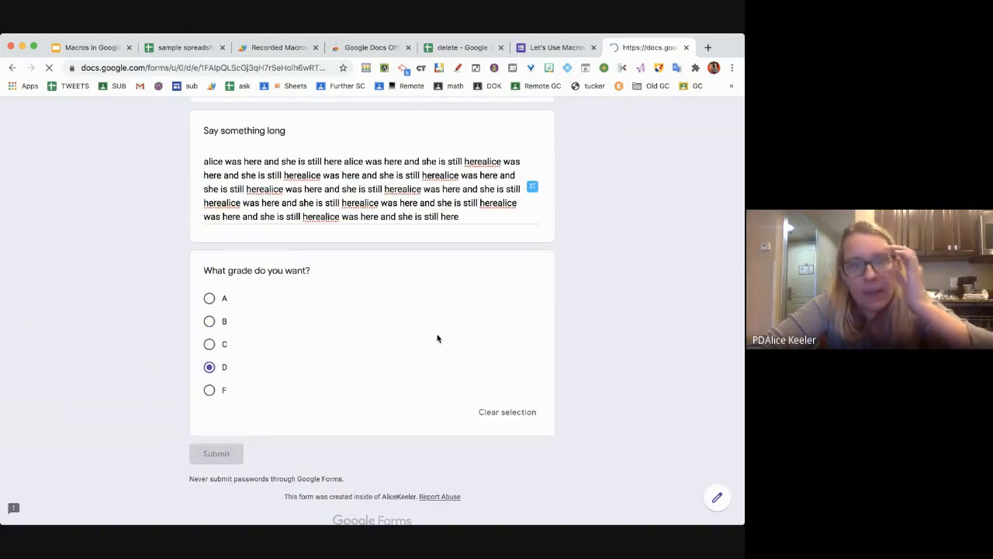
- Return to the form editor's responses and create a new linked spreadsheet for them
{"action": "left_click", "coordinate": [555, 47]}
{"action": "left_click", "coordinate": [394, 148]}
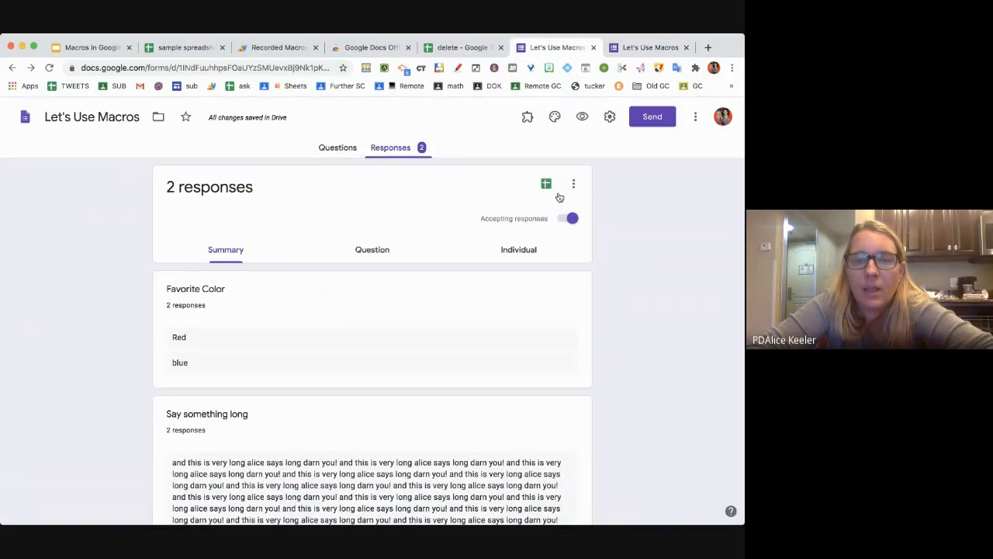
{"action": "left_click", "coordinate": [547, 184]}
{"action": "left_click", "coordinate": [505, 259]}
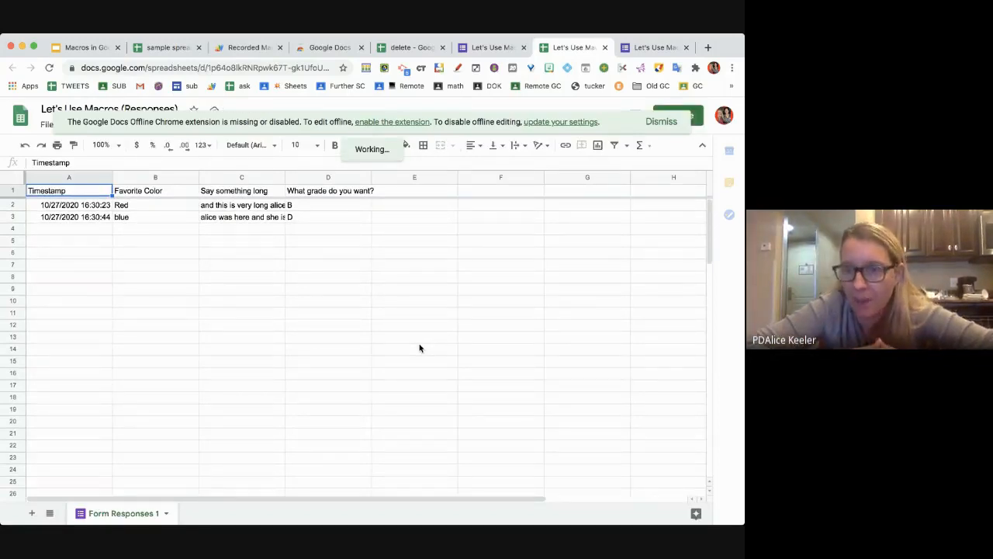
- Dismiss the offline extension notice and reopen the linked responses spreadsheet from the form editor's responses
{"action": "left_click", "coordinate": [669, 123]}
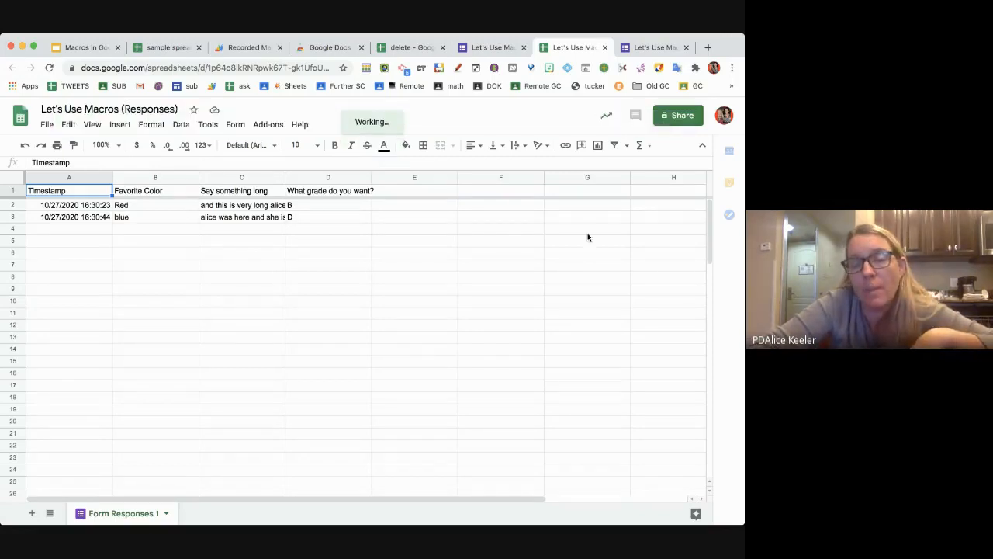
{"action": "left_click", "coordinate": [499, 47]}
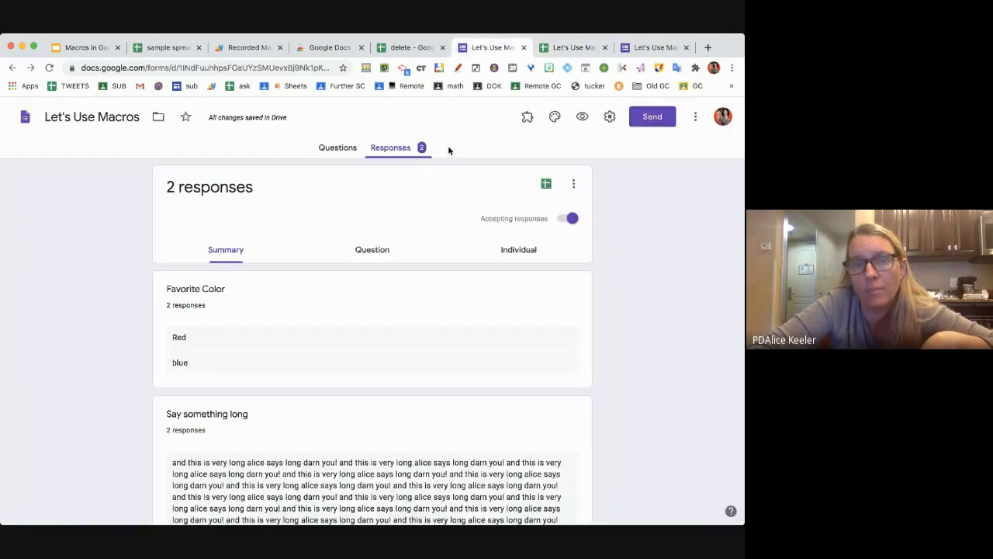
{"action": "left_click", "coordinate": [546, 189]}
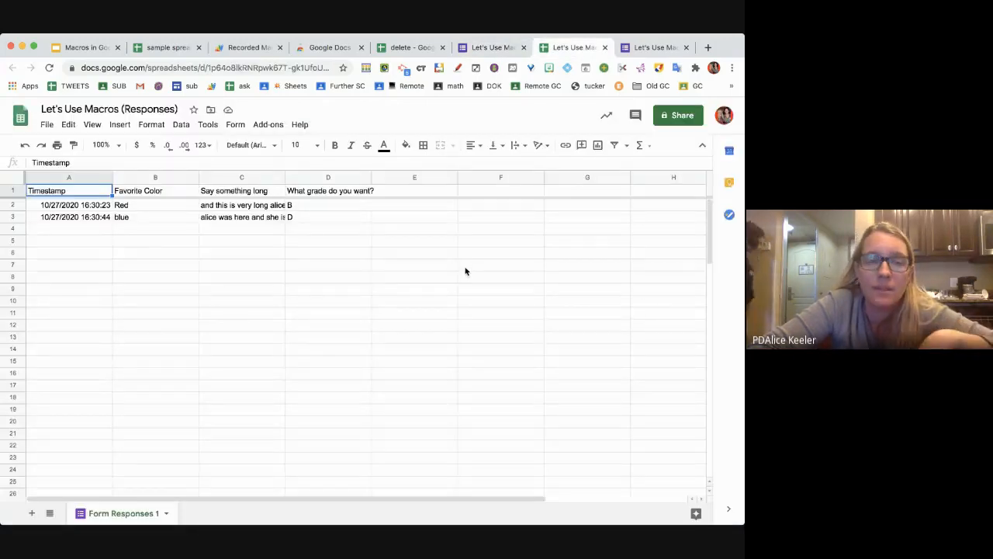
- Start recording a new macro in the responses spreadsheet and narrow the Favorite Color column slightly
{"action": "left_click", "coordinate": [209, 125]}
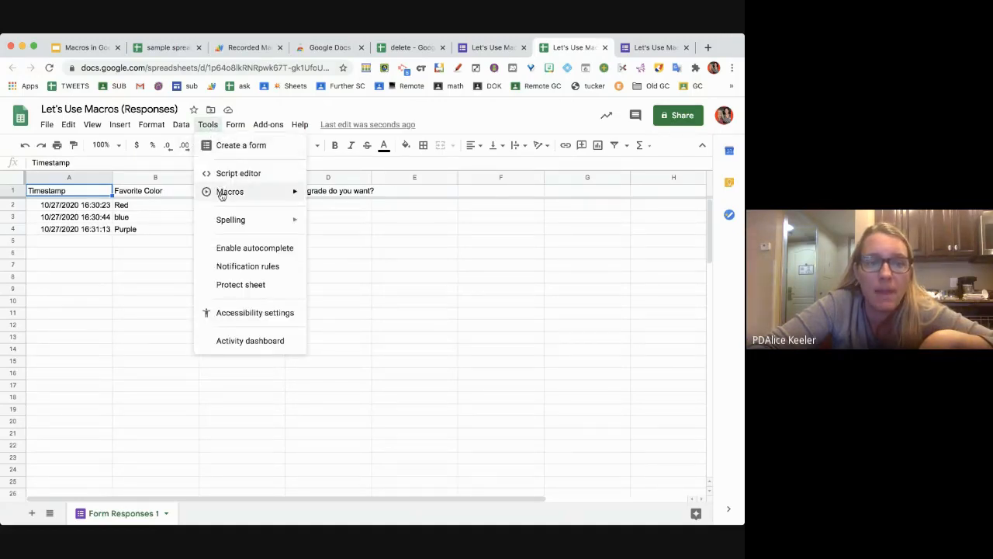
{"action": "mouse_move", "coordinate": [221, 194]}
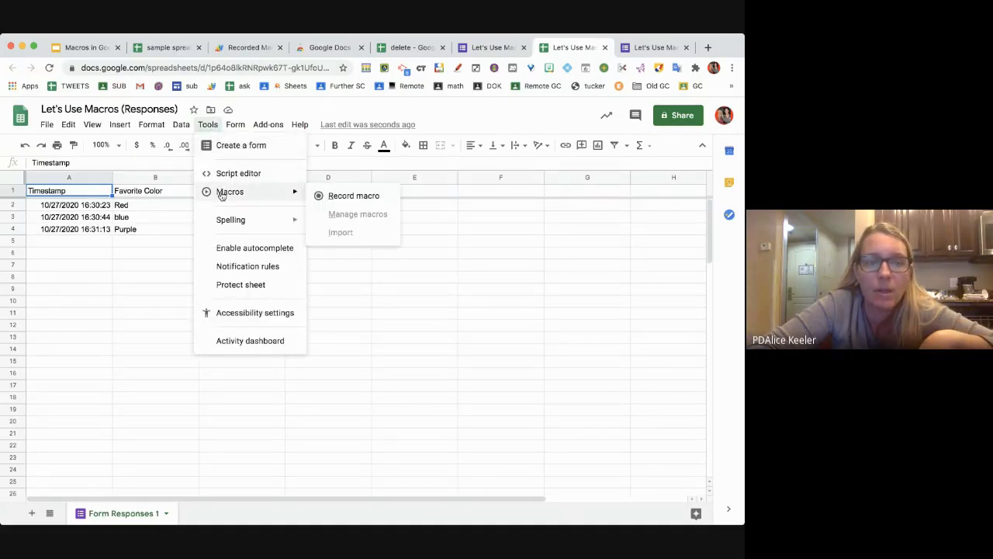
{"action": "left_click", "coordinate": [331, 200]}
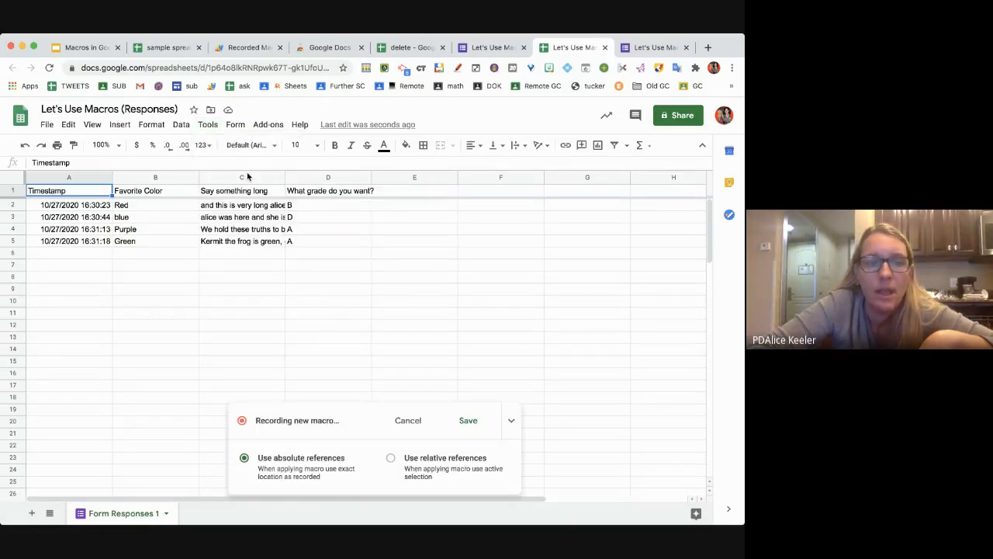
{"action": "left_click_drag", "start_coordinate": [198, 177], "coordinate": [179, 177]}
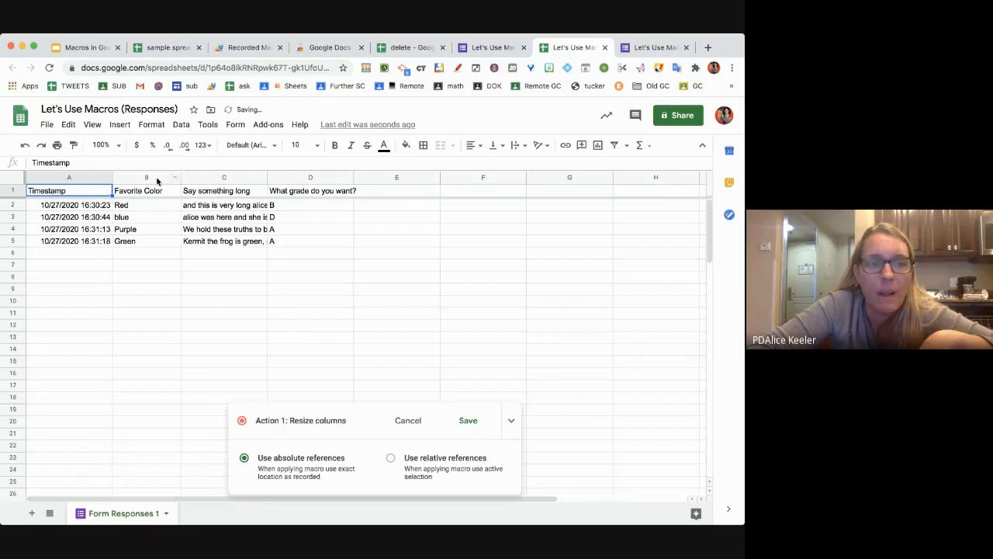
- Set the font size of the whole Favorite Color column to 12
{"action": "left_click", "coordinate": [156, 179]}
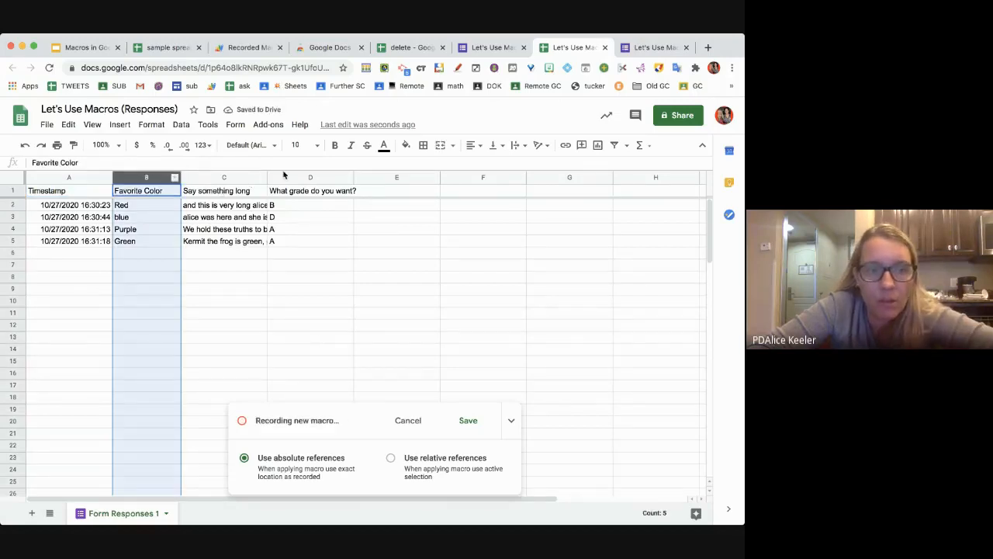
{"action": "left_click", "coordinate": [317, 146]}
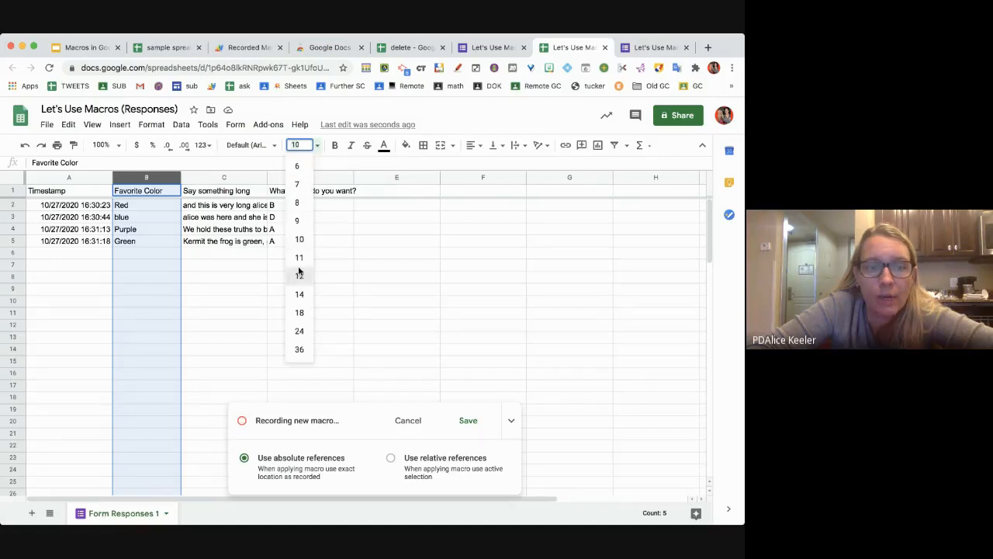
{"action": "left_click", "coordinate": [298, 268]}
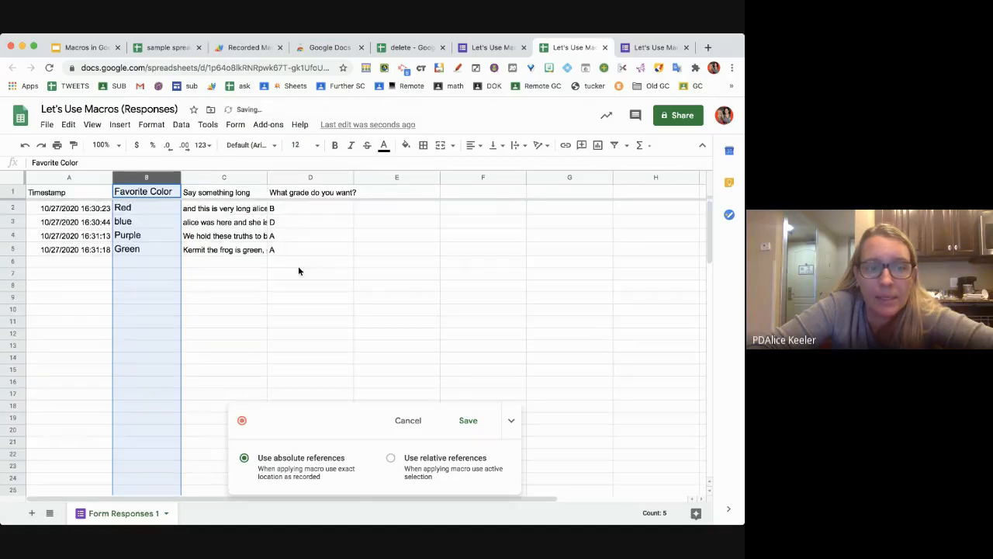
- Wrap the text in the Say something long column and widen it to nearly double its width
{"action": "left_click", "coordinate": [242, 178]}
{"action": "left_click", "coordinate": [513, 146]}
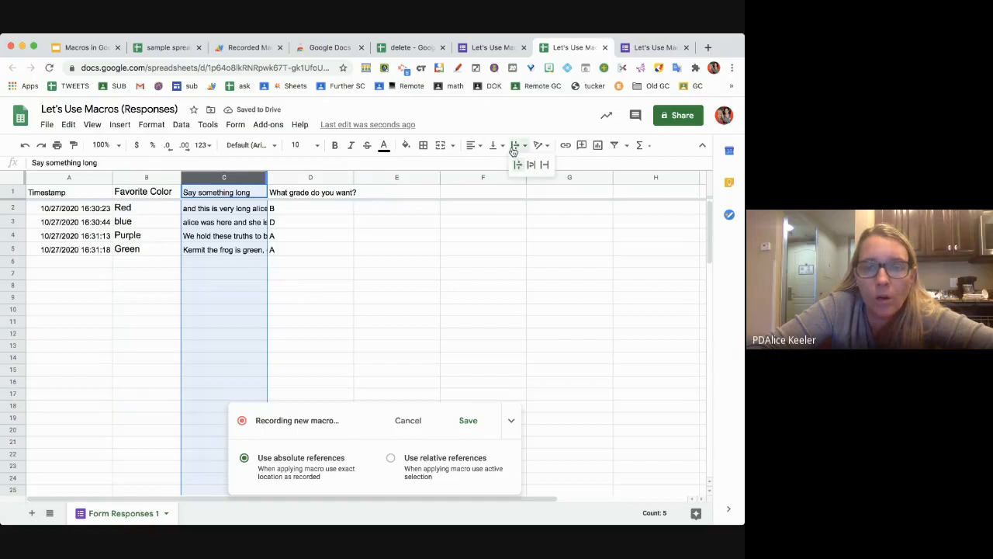
{"action": "left_click", "coordinate": [530, 165]}
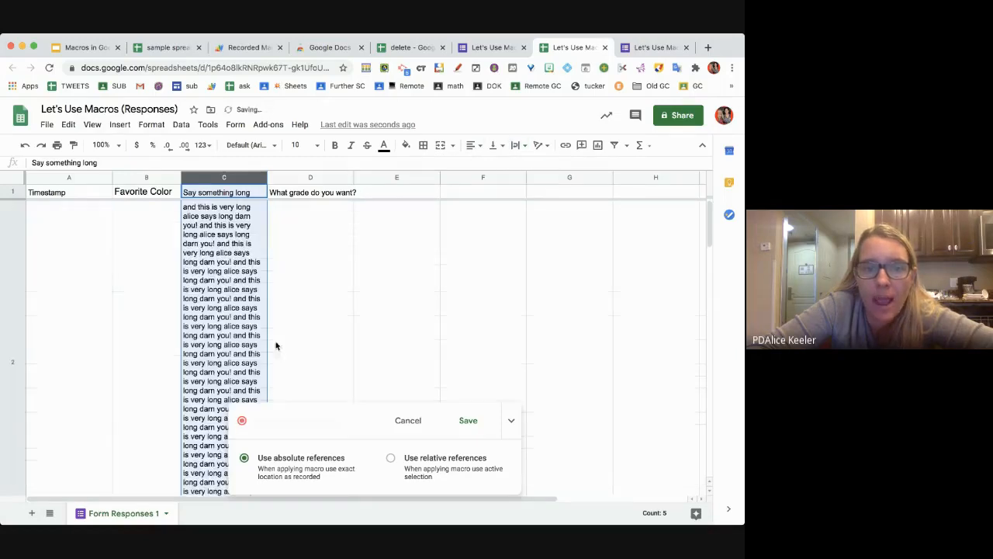
{"action": "left_click_drag", "start_coordinate": [267, 177], "coordinate": [342, 183]}
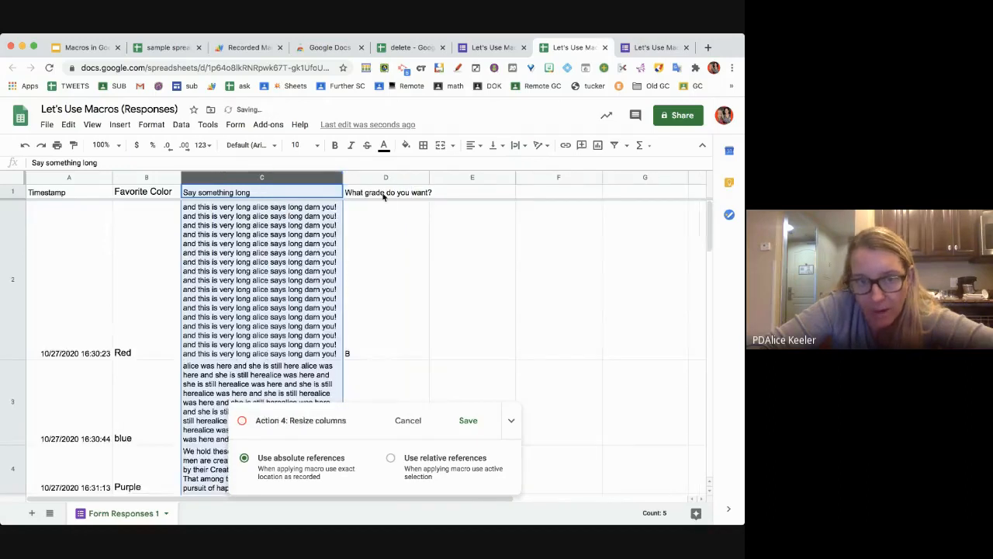
- Align the What grade do you want? column vertically to the middle and set its font to Alfa Slab One
{"action": "left_click", "coordinate": [383, 177]}
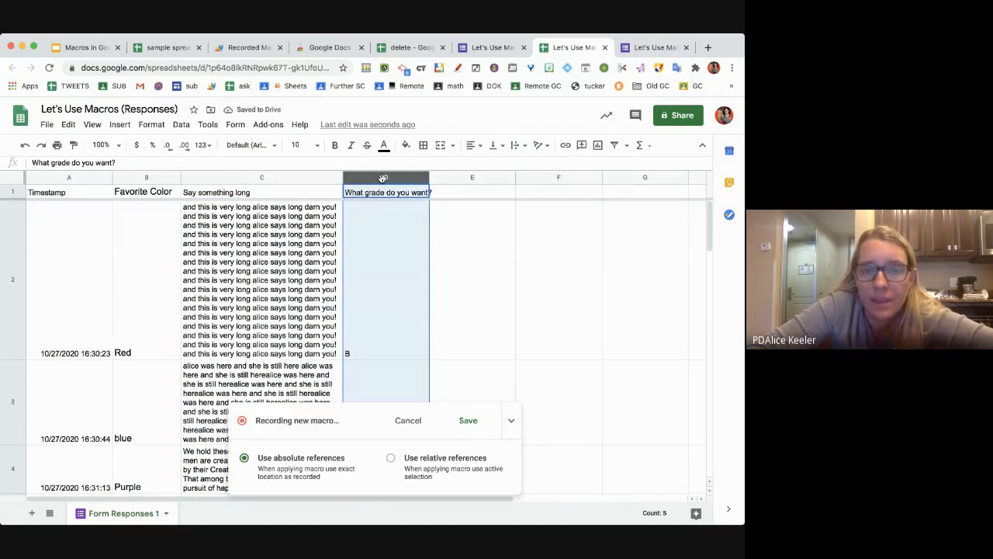
{"action": "left_click", "coordinate": [495, 146]}
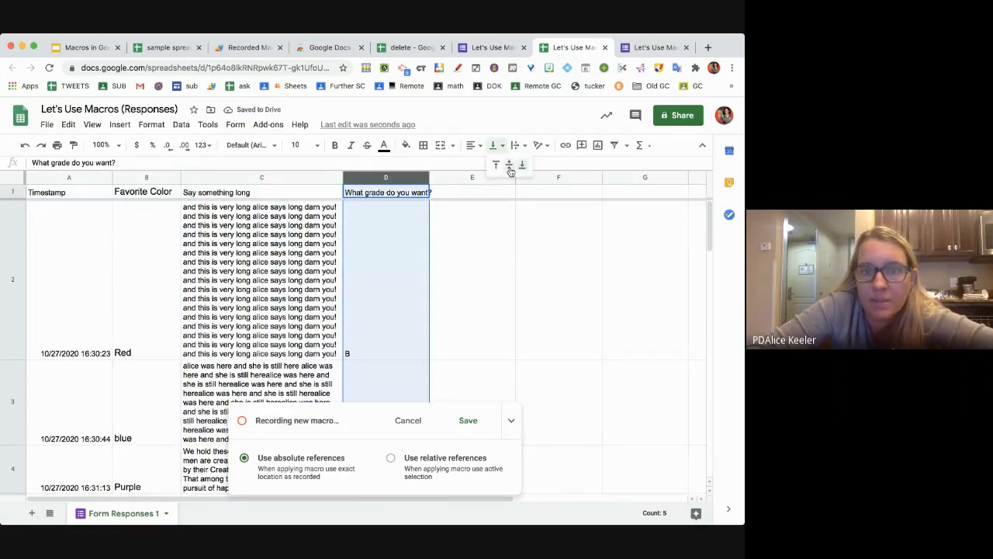
{"action": "left_click", "coordinate": [510, 168]}
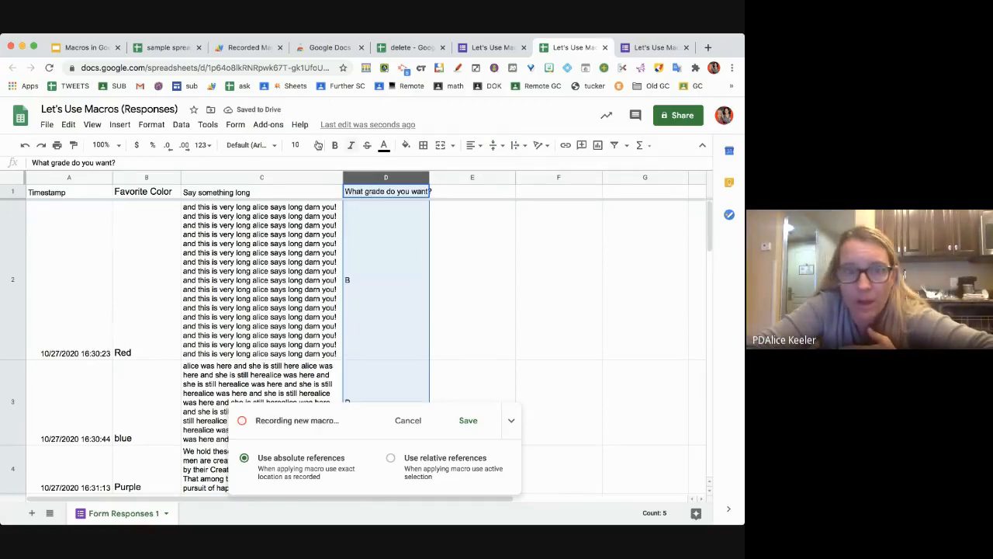
{"action": "left_click", "coordinate": [239, 145]}
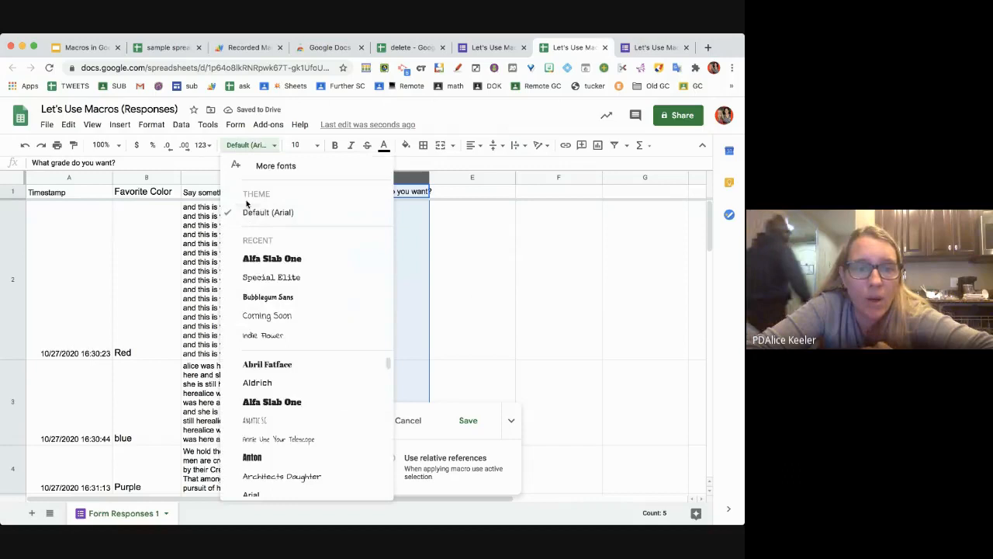
{"action": "left_click", "coordinate": [260, 260]}
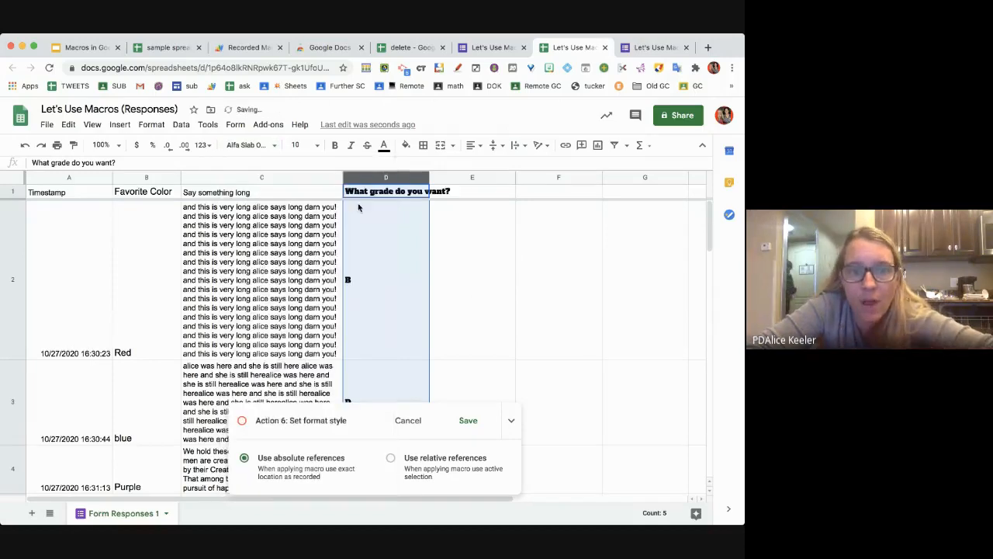
- Center the What grade do you want? column horizontally and set its font size to 36
{"action": "left_click", "coordinate": [473, 145]}
{"action": "left_click", "coordinate": [489, 173]}
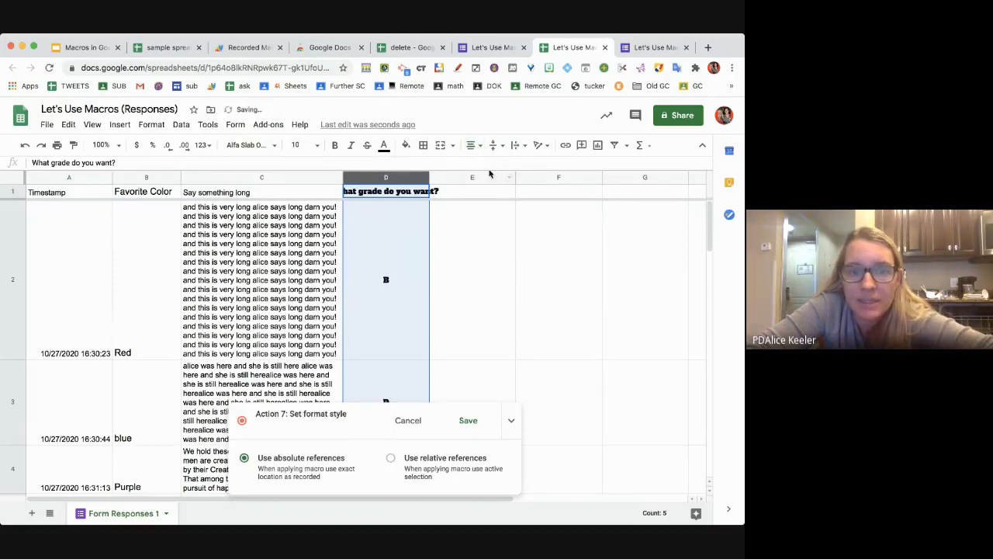
{"action": "left_click", "coordinate": [302, 145]}
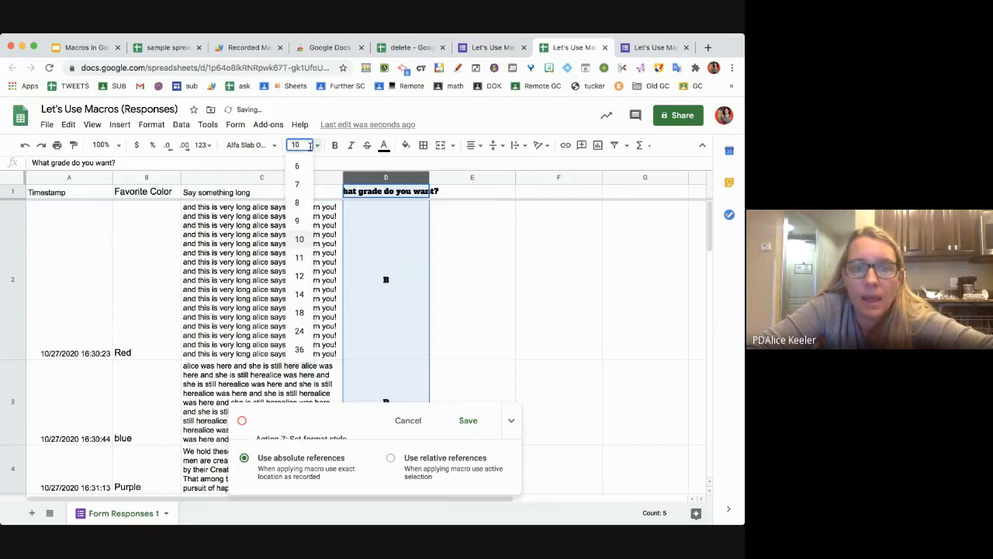
{"action": "left_click", "coordinate": [299, 350]}
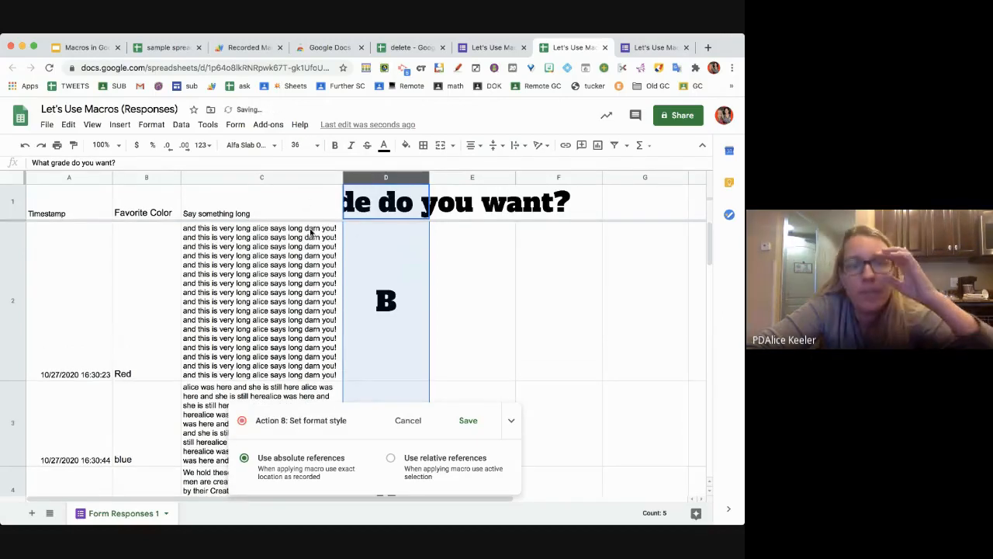
- Copy the formatting of the Say something long header cell onto the What grade do you want? header cell
{"action": "left_click", "coordinate": [295, 208]}
{"action": "left_click", "coordinate": [74, 145]}
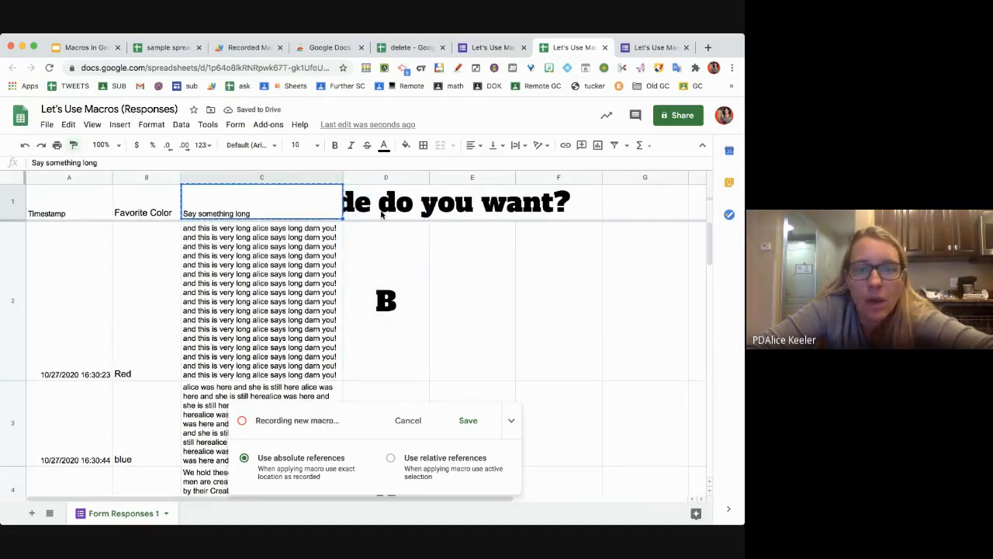
{"action": "left_click", "coordinate": [381, 215]}
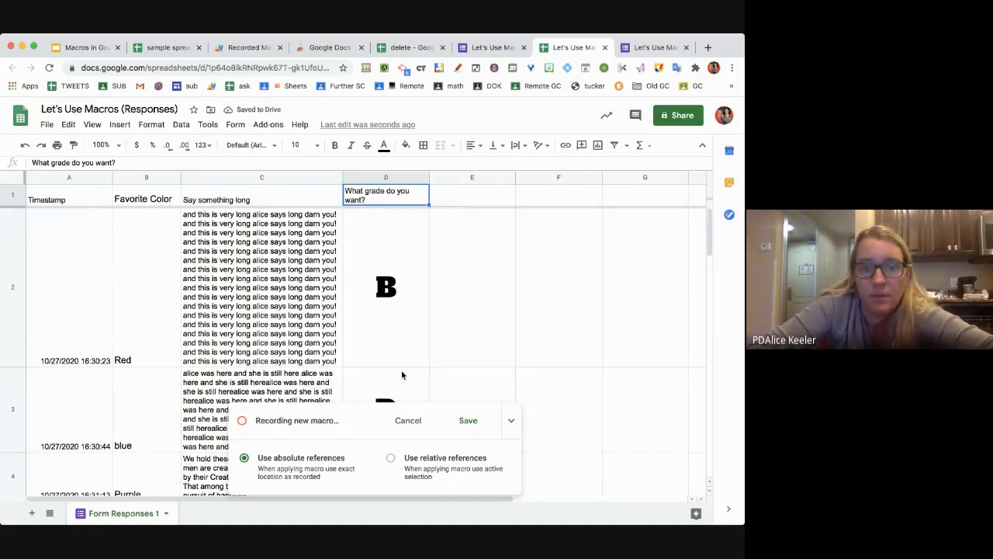
- Check the formatted responses, finish recording and save the macro under the name form delete
{"action": "scroll", "coordinate": [401, 375], "scroll_direction": "down", "scroll_amount": 3}
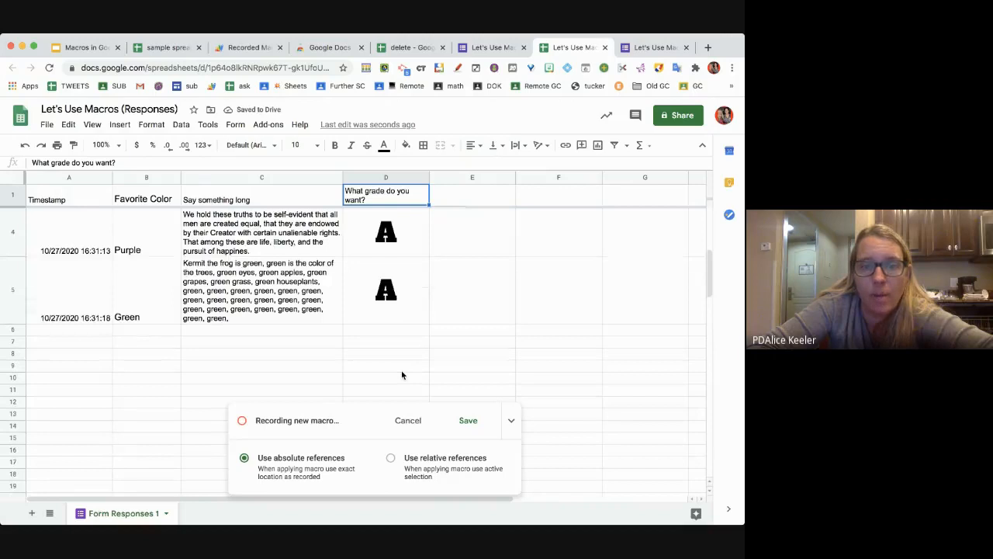
{"action": "scroll", "coordinate": [401, 374], "scroll_direction": "up", "scroll_amount": 3}
{"action": "left_click", "coordinate": [469, 421]}
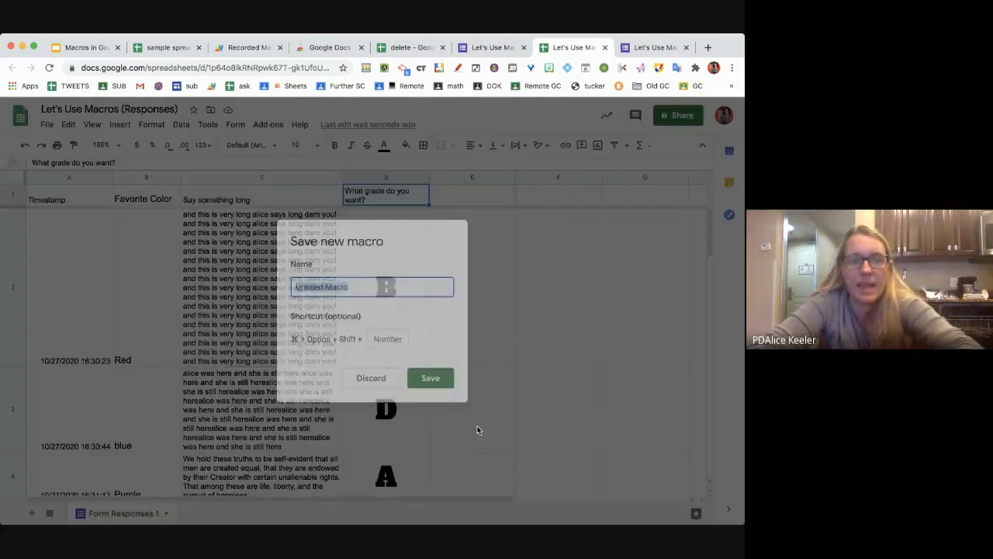
{"action": "type", "text": "form delete"}
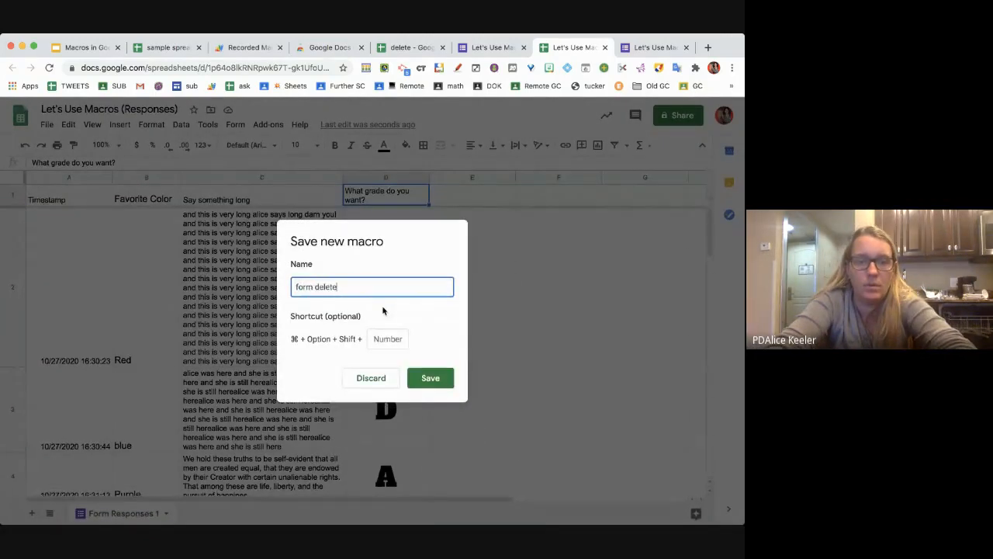
{"action": "key", "text": "Return"}
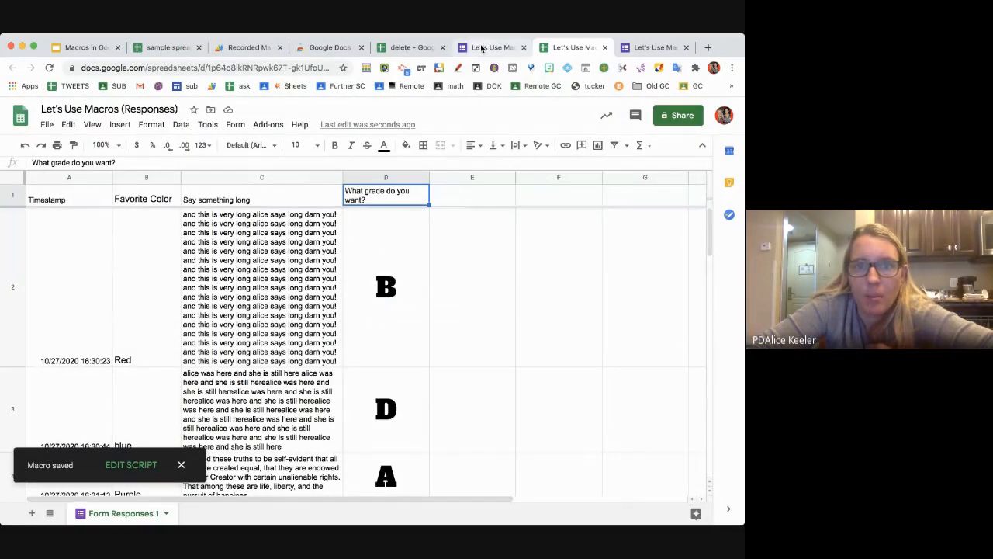
- Start another response to the form and answer Favorite Color with orange
{"action": "left_click", "coordinate": [642, 48]}
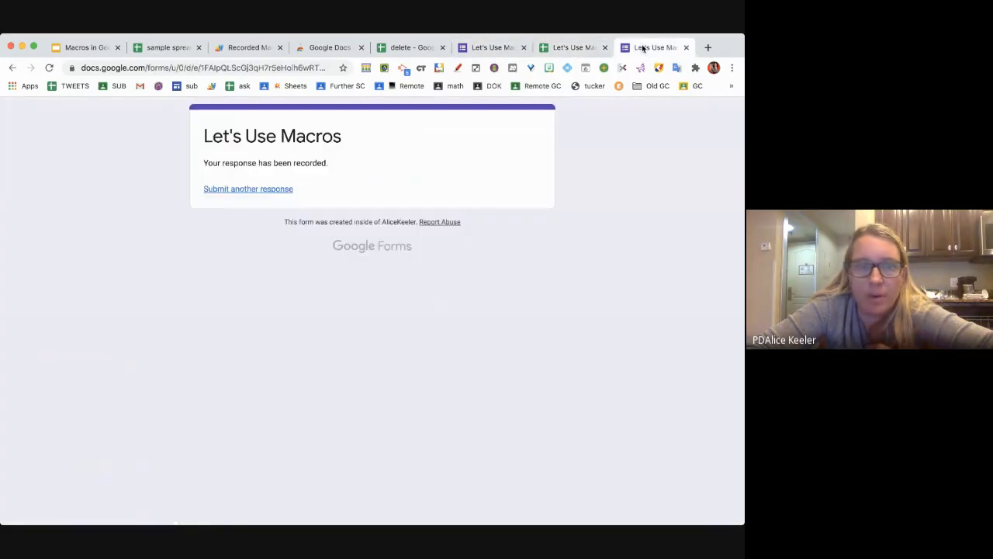
{"action": "left_click", "coordinate": [241, 190]}
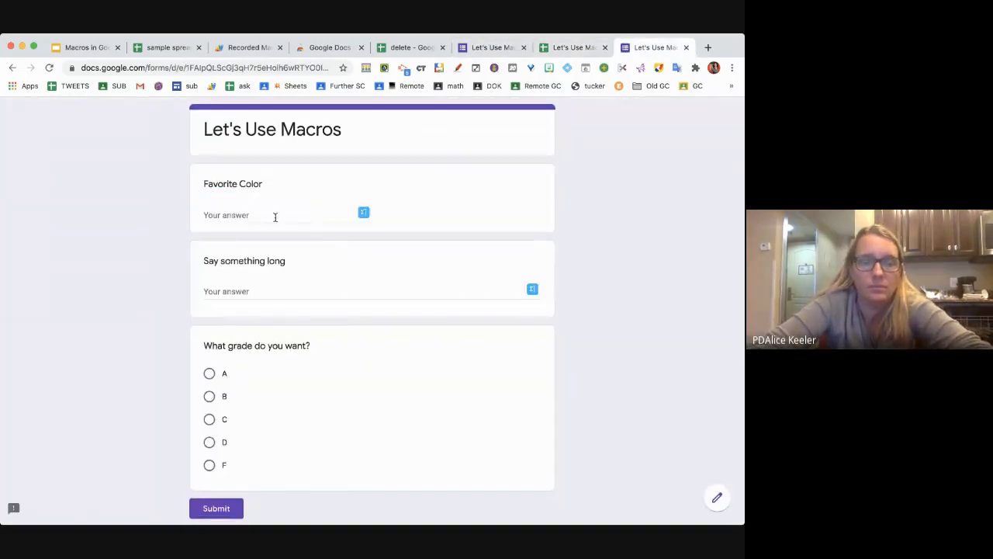
{"action": "left_click", "coordinate": [275, 216]}
{"action": "type", "text": "orange"}
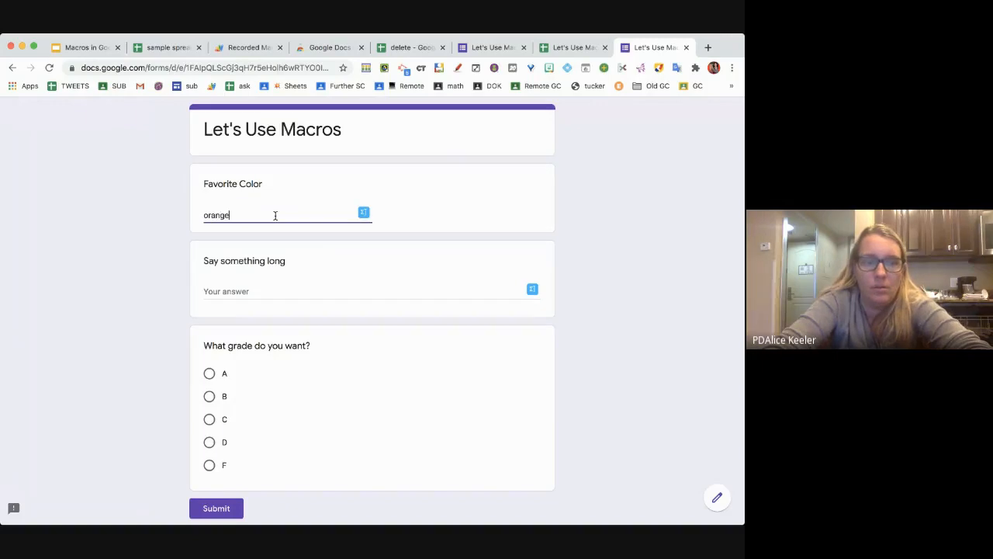
- Answer Say something long with "this is super long and very long and long." repeated six times
{"action": "left_click", "coordinate": [247, 295]}
{"action": "type", "text": "th"}
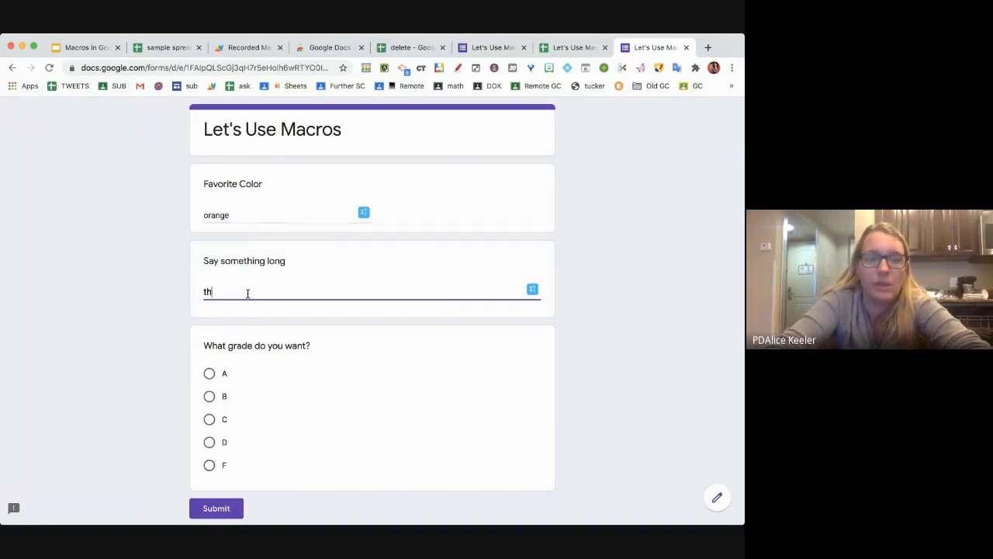
{"action": "type", "text": "is is super long and very long and long."}
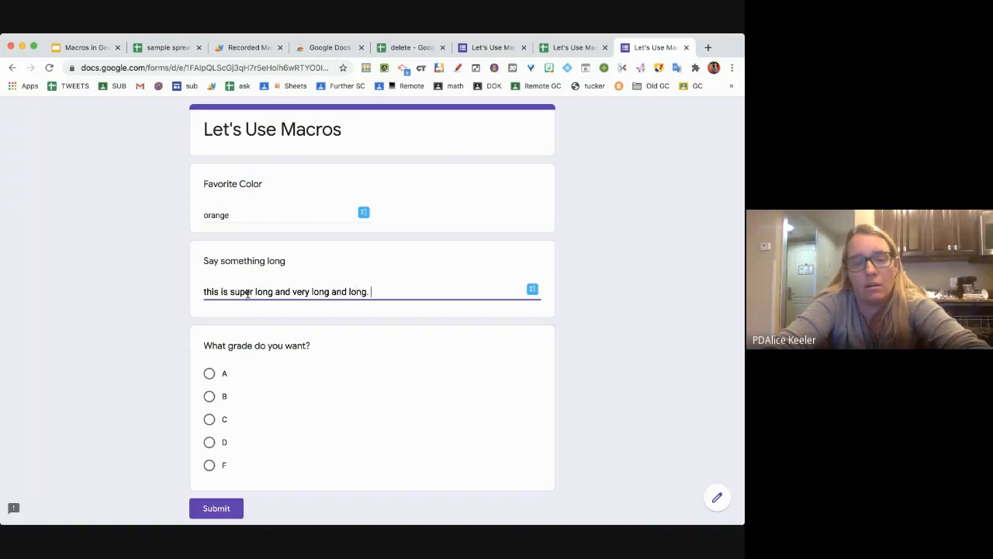
{"action": "key", "text": "ctrl+a"}
{"action": "key", "text": "ctrl+c"}
{"action": "key", "text": "Right"}
{"action": "key", "text": "ctrl+v"}
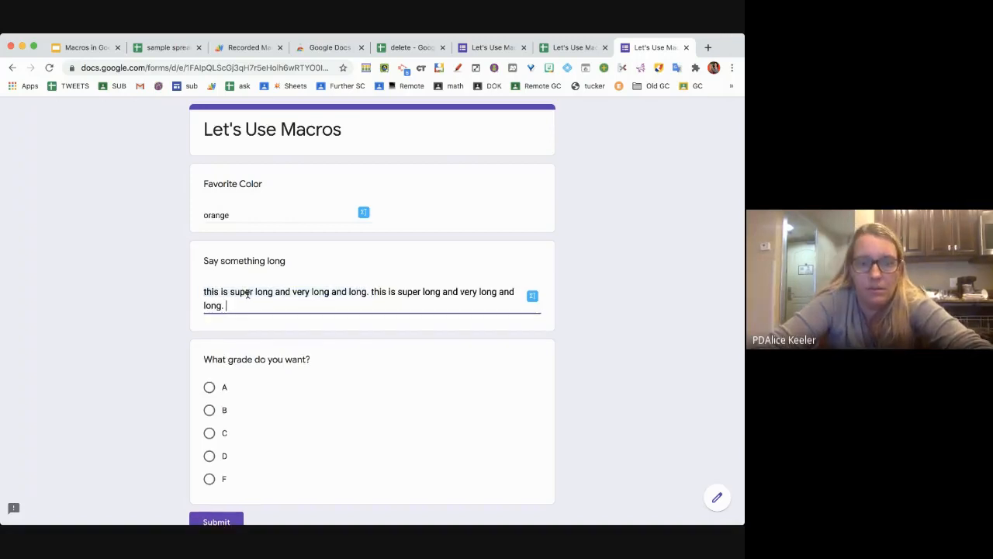
{"action": "key", "text": "ctrl+v"}
{"action": "key", "text": "ctrl+v"}
{"action": "key", "text": "ctrl+v"}
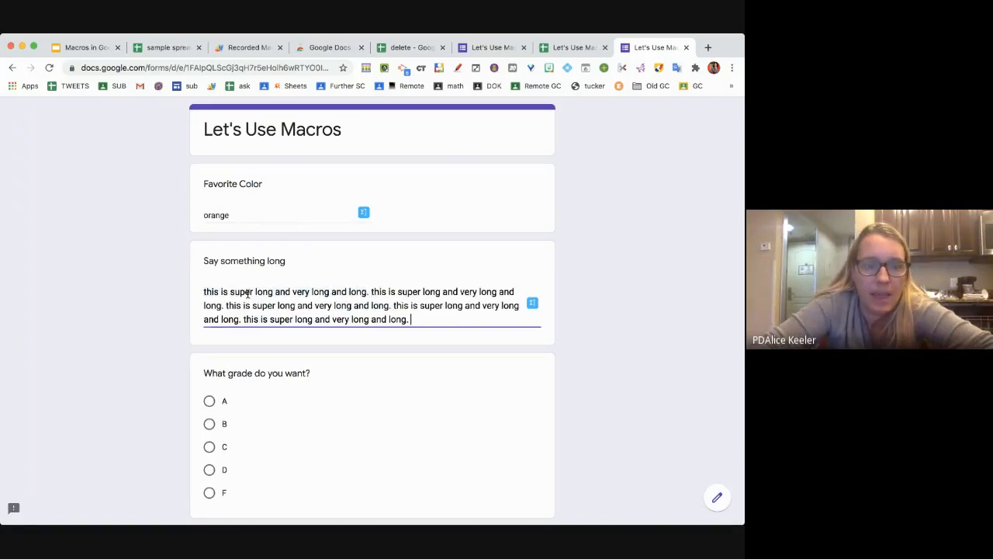
{"action": "key", "text": "ctrl+v"}
- Choose grade A and submit the orange response
{"action": "scroll", "coordinate": [247, 292], "scroll_direction": "down", "scroll_amount": 3}
{"action": "left_click", "coordinate": [209, 298]}
{"action": "left_click", "coordinate": [216, 453]}
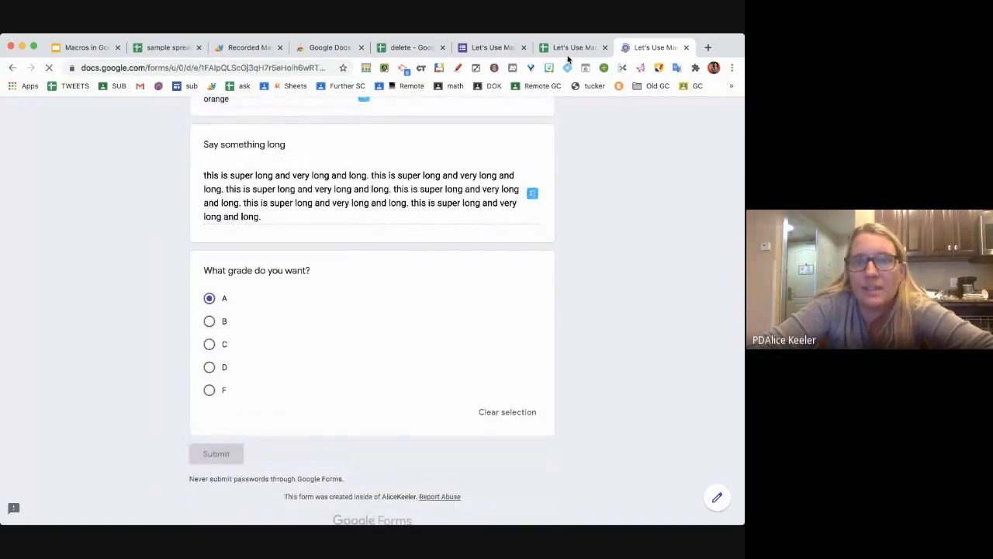
- Switch to the form's response spreadsheet, start the form delete macro for the new orange row and authorize the attached script
{"action": "left_click", "coordinate": [570, 48]}
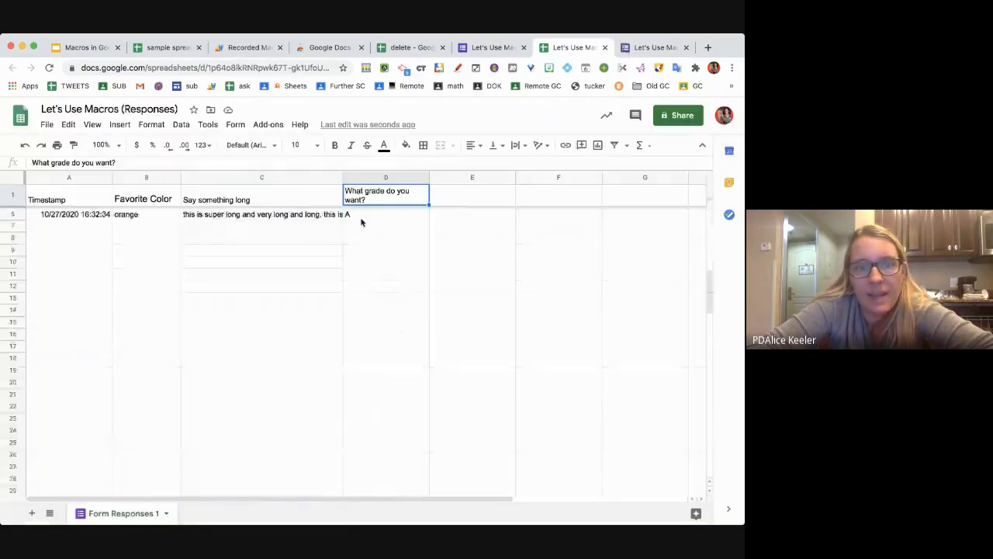
{"action": "left_click", "coordinate": [350, 215]}
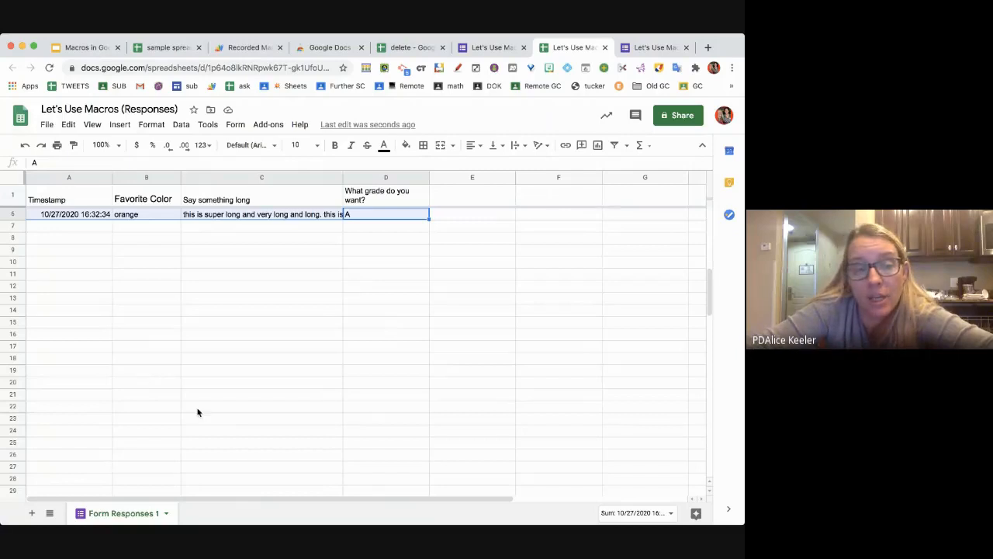
{"action": "scroll", "coordinate": [197, 412], "scroll_direction": "up", "scroll_amount": 1}
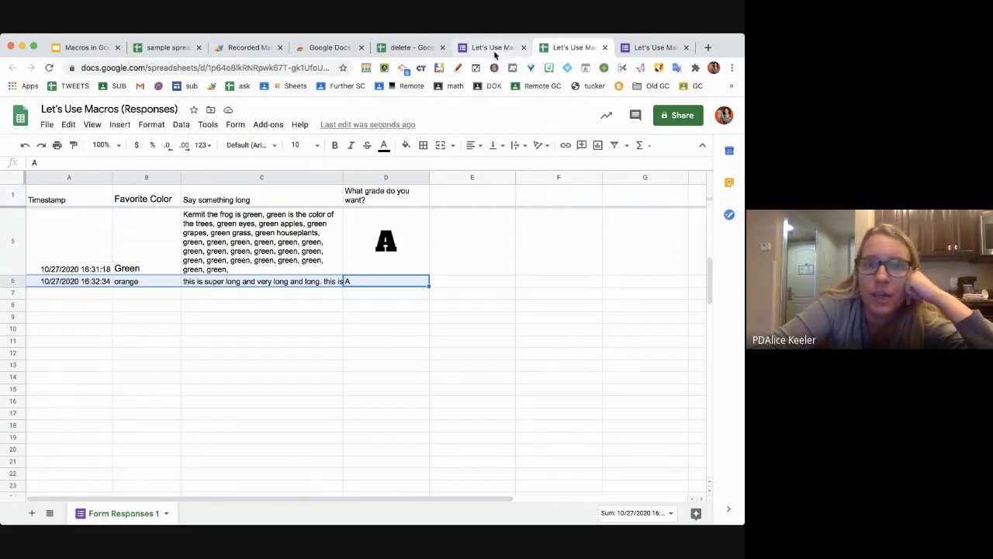
{"action": "left_click", "coordinate": [208, 125]}
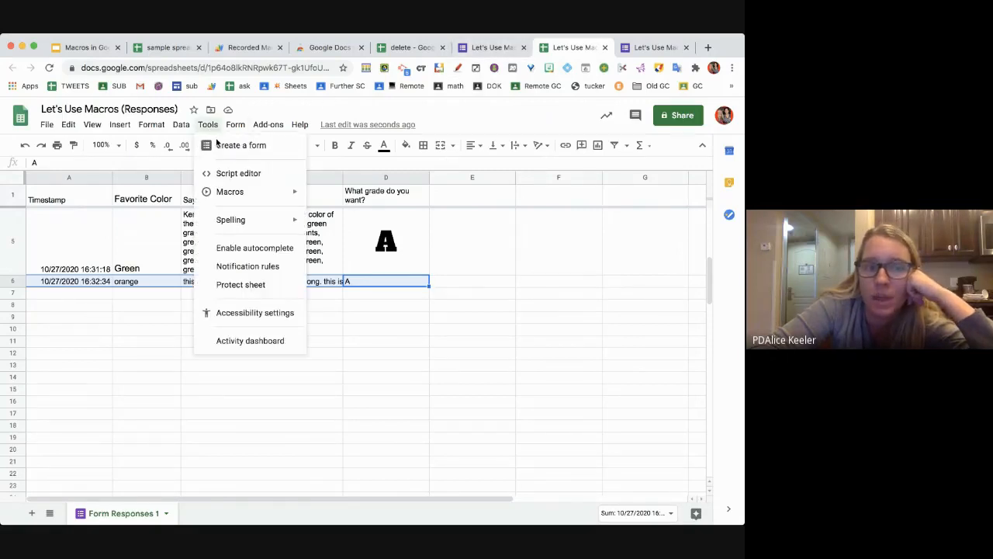
{"action": "mouse_move", "coordinate": [222, 195]}
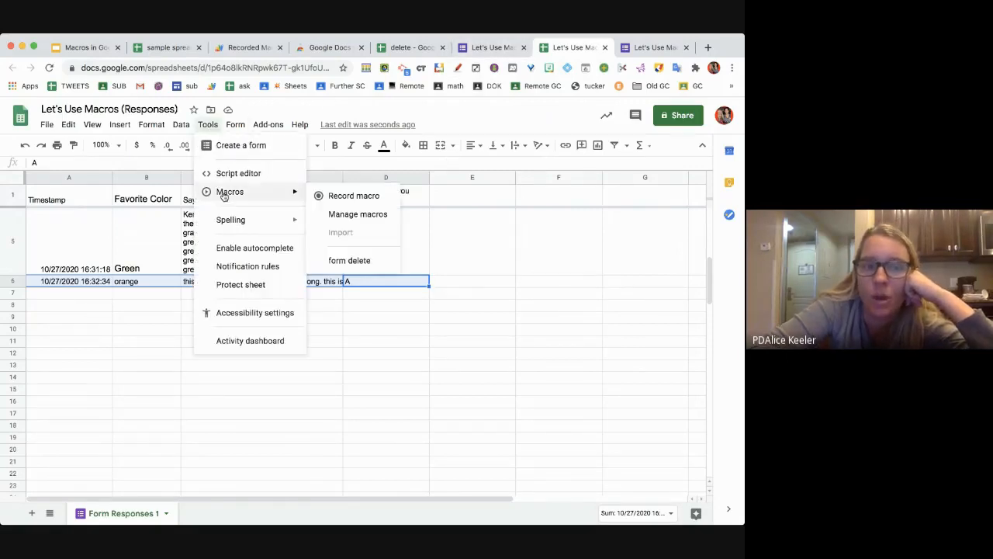
{"action": "left_click", "coordinate": [349, 261]}
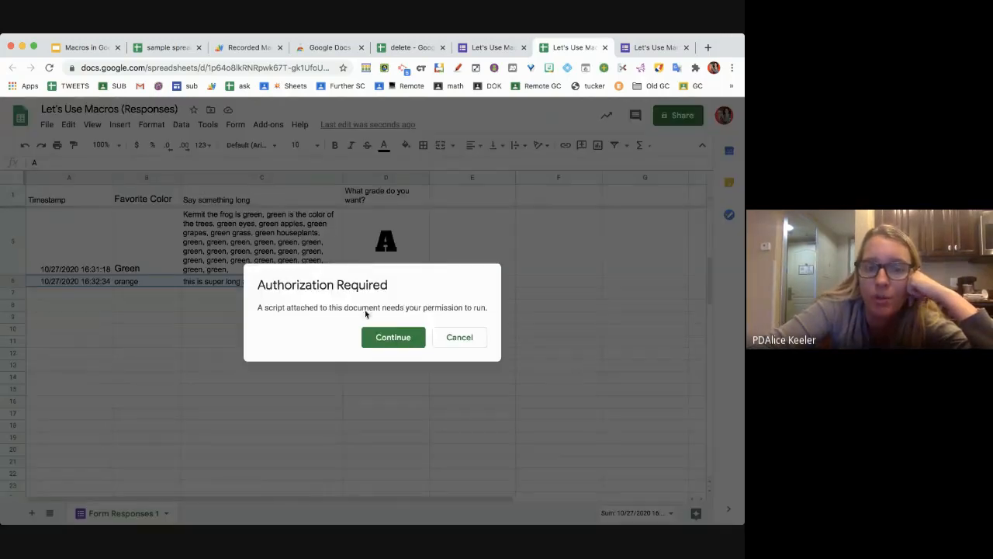
{"action": "left_click", "coordinate": [381, 337]}
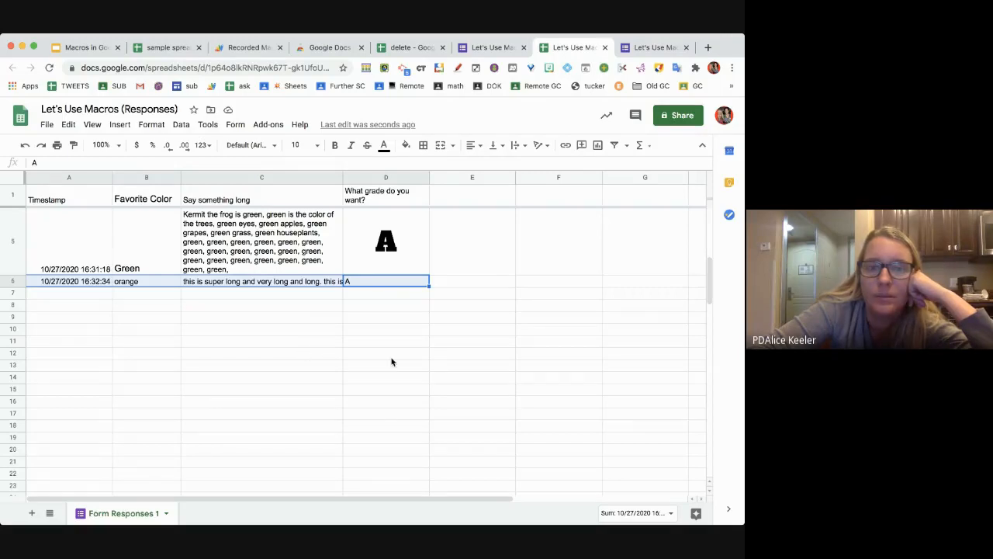
- Run the form delete macro again to format the orange response and check the response rows
{"action": "left_click", "coordinate": [233, 124]}
{"action": "mouse_move", "coordinate": [211, 125]}
{"action": "mouse_move", "coordinate": [232, 192]}
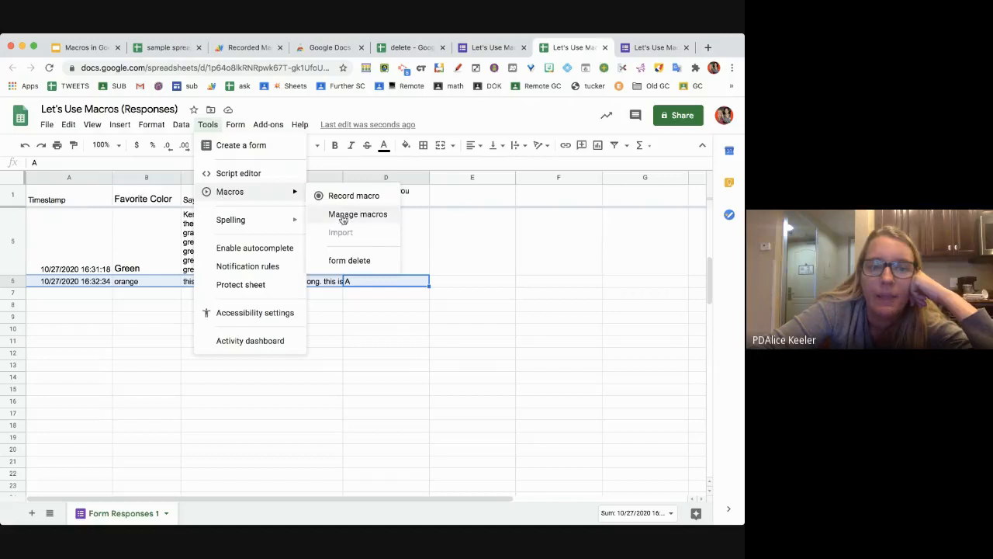
{"action": "left_click", "coordinate": [359, 265]}
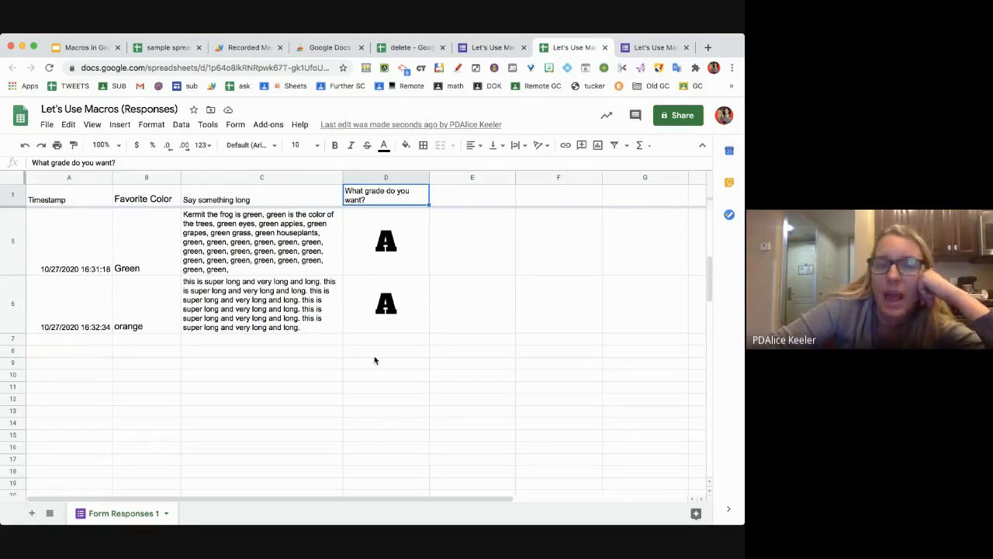
{"action": "scroll", "coordinate": [374, 355], "scroll_direction": "up", "scroll_amount": 1}
{"action": "scroll", "coordinate": [375, 359], "scroll_direction": "up", "scroll_amount": 2}
{"action": "scroll", "coordinate": [374, 358], "scroll_direction": "down", "scroll_amount": 5}
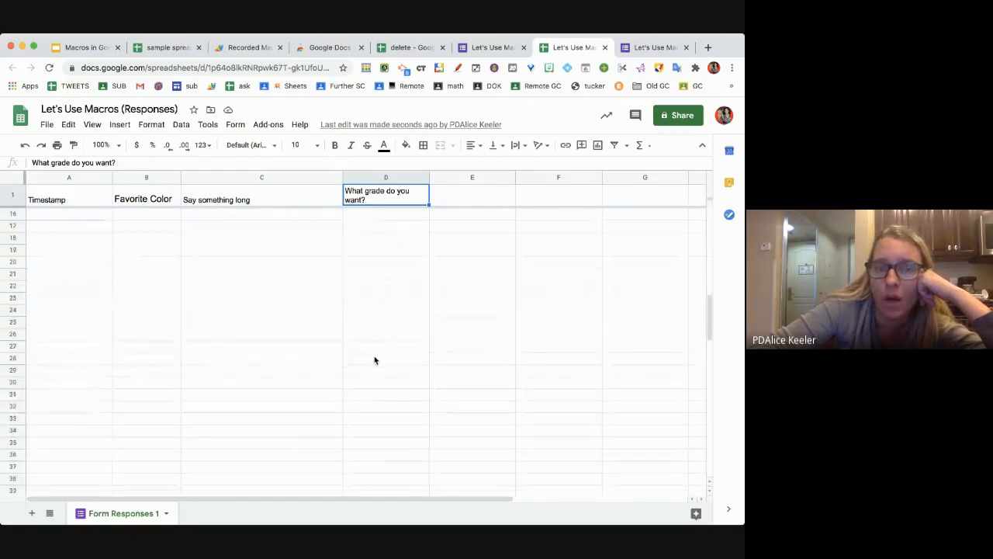
{"action": "scroll", "coordinate": [374, 358], "scroll_direction": "up", "scroll_amount": 5}
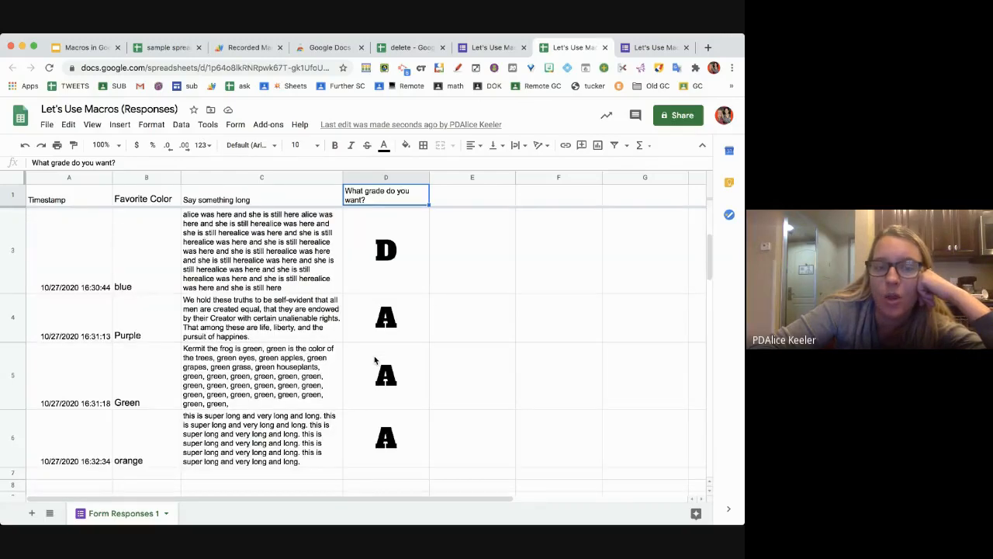
{"action": "left_click", "coordinate": [207, 124]}
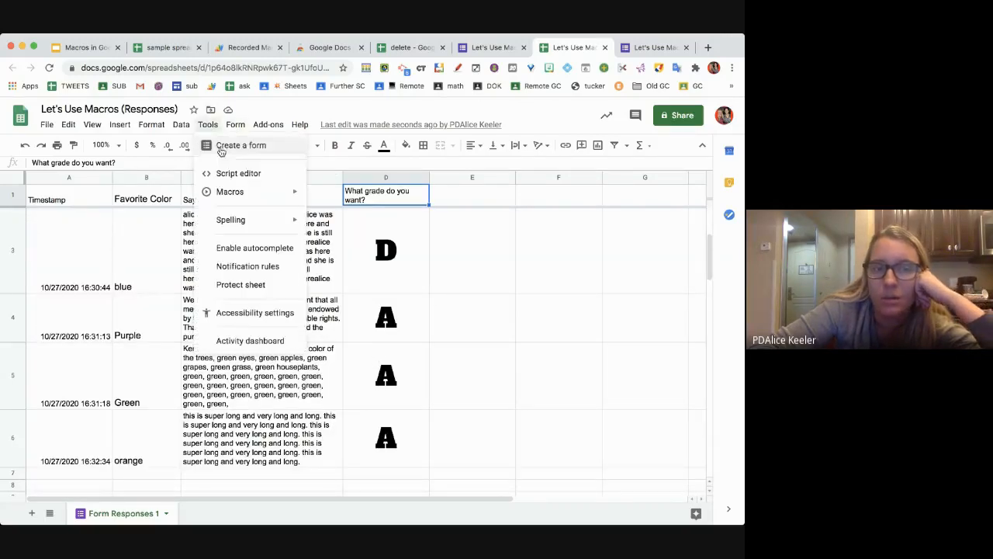
{"action": "mouse_move", "coordinate": [230, 192]}
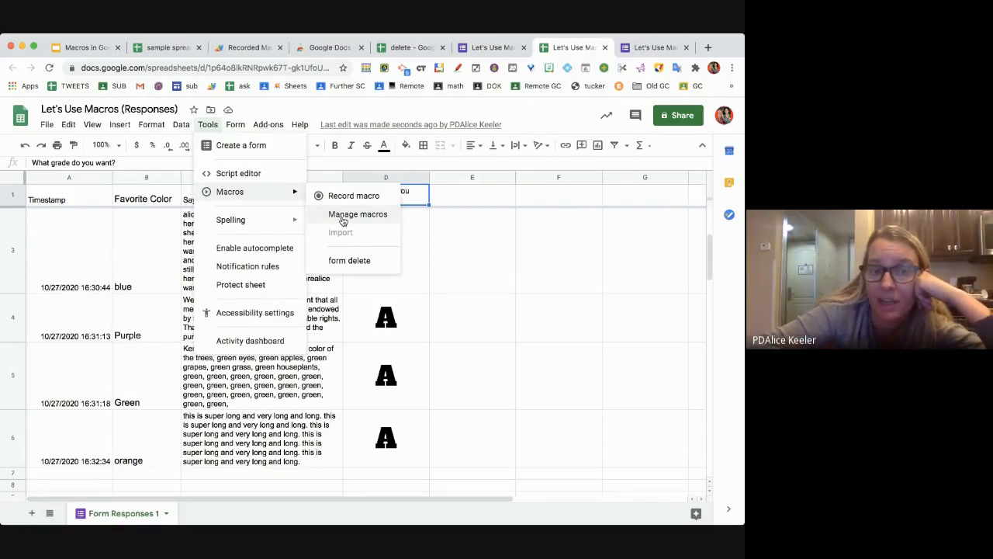
{"action": "left_click", "coordinate": [355, 305]}
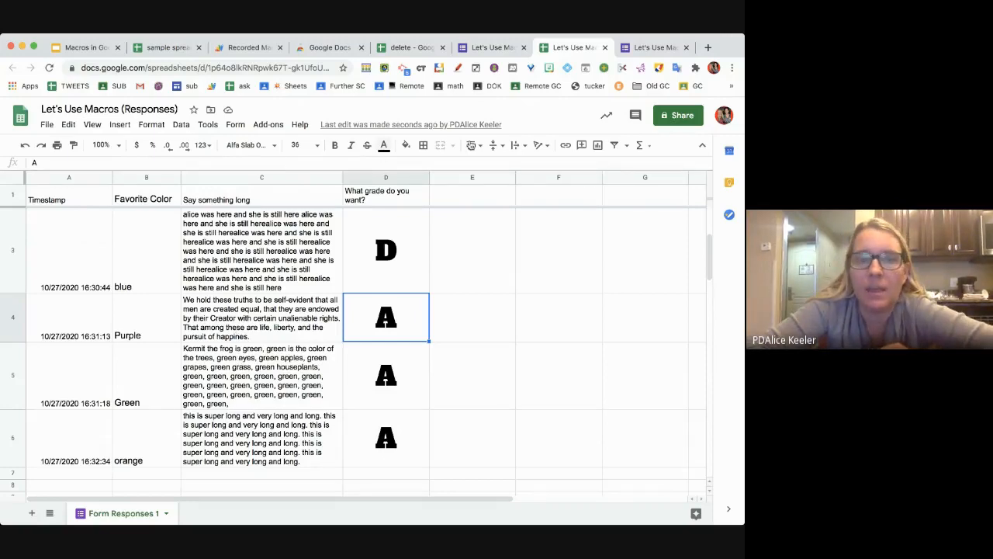
- Open the form delete macro's script for editing from the spreadsheet's macro management
{"action": "left_click", "coordinate": [212, 128]}
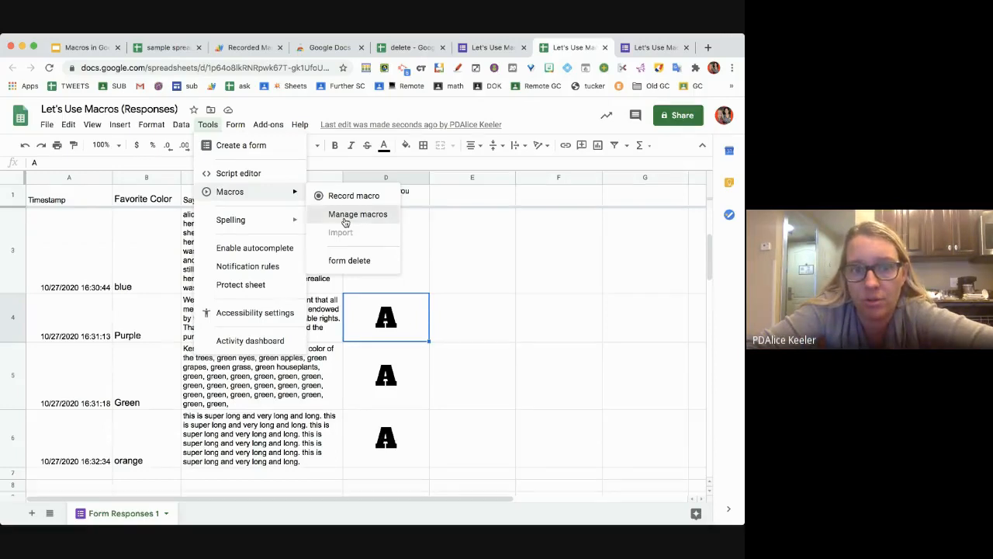
{"action": "left_click", "coordinate": [345, 222]}
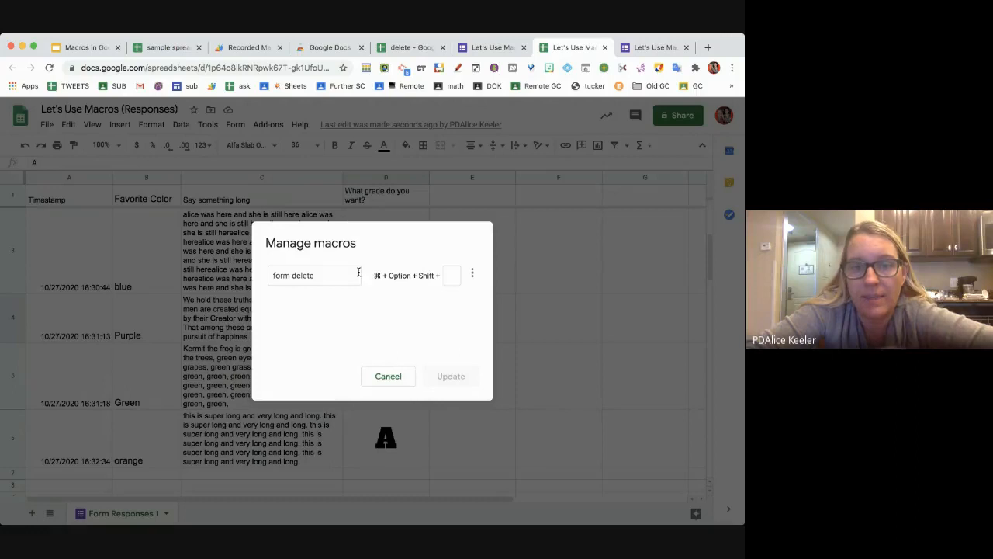
{"action": "left_click", "coordinate": [473, 276]}
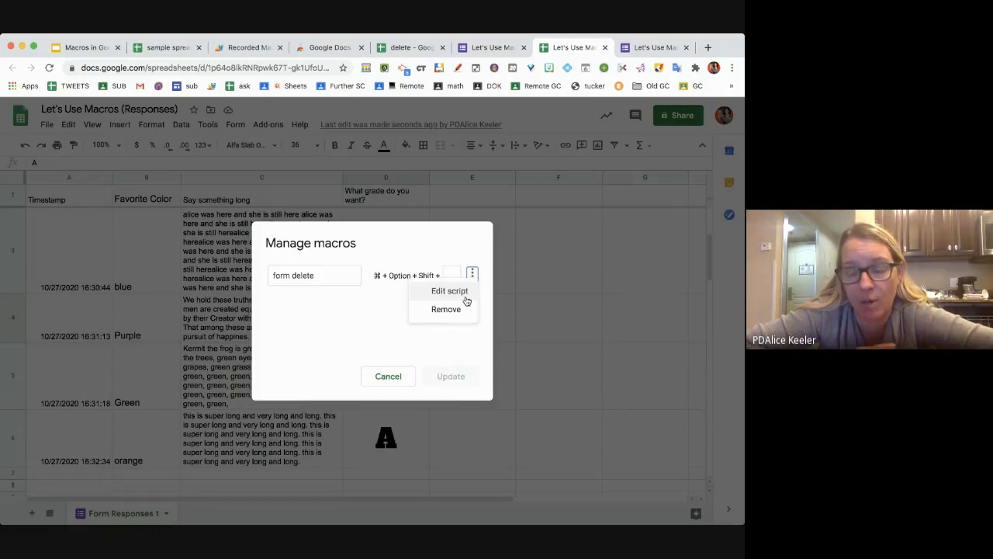
{"action": "left_click", "coordinate": [466, 299]}
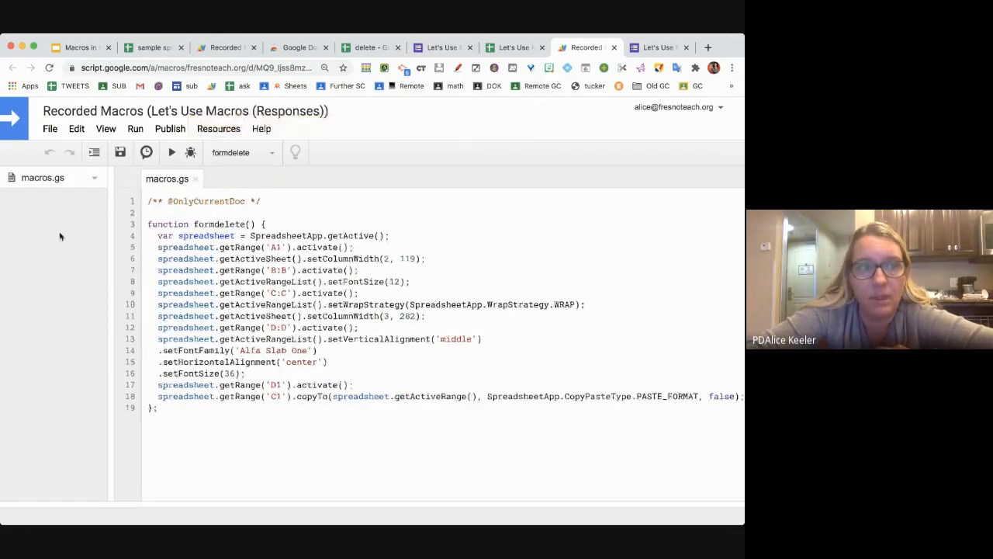
- Add a trigger to the current script project that runs formdelete, with deployment Head and event source From spreadsheet
{"action": "left_click", "coordinate": [76, 131]}
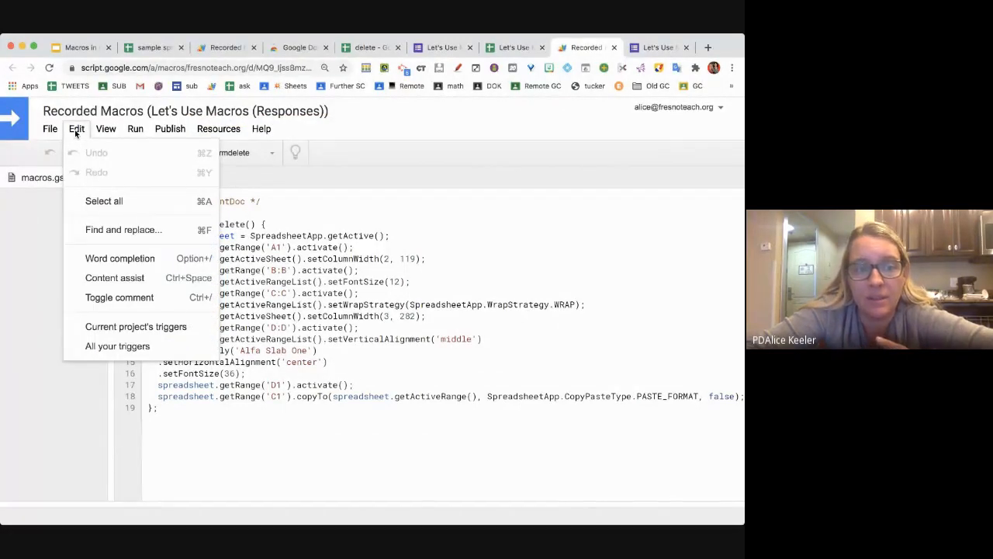
{"action": "left_click", "coordinate": [88, 329]}
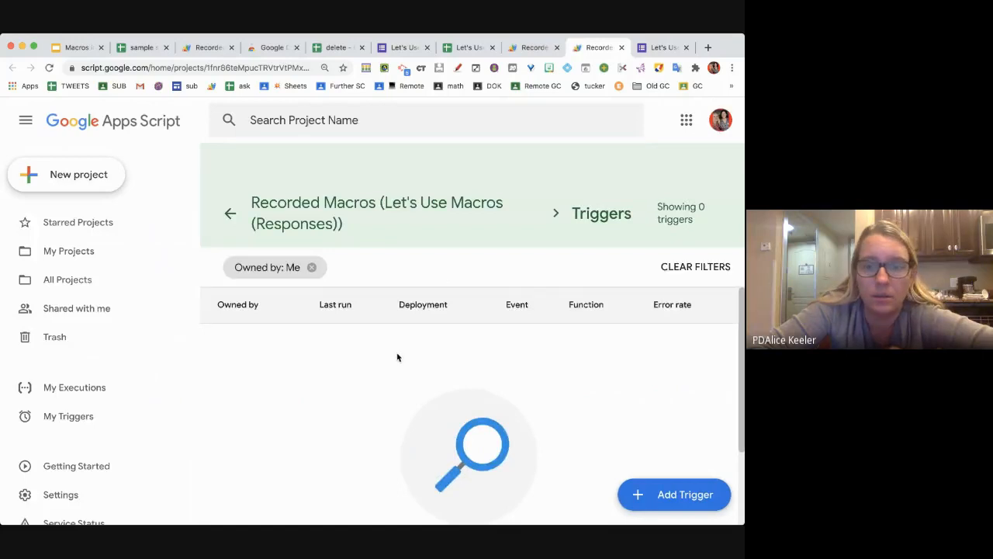
{"action": "left_click", "coordinate": [682, 499]}
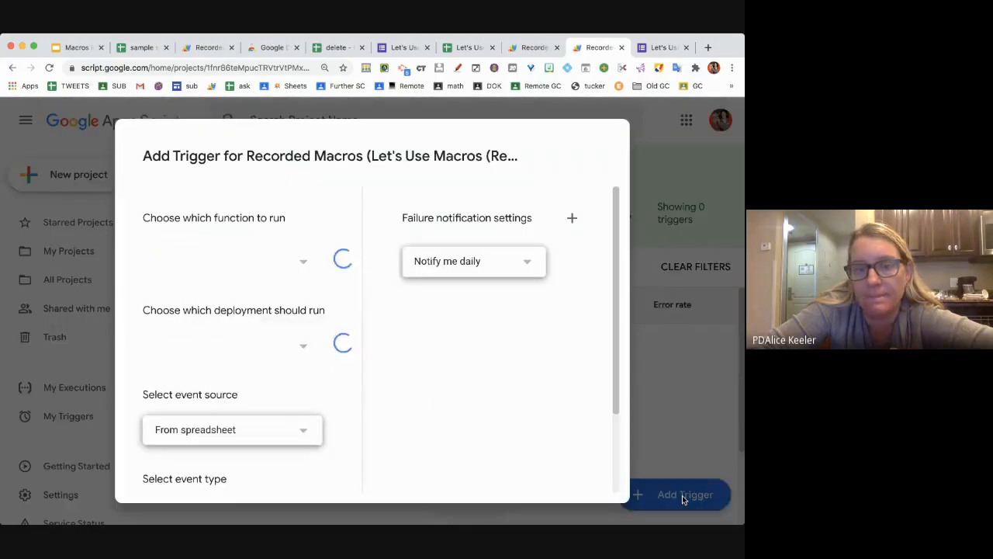
{"action": "scroll", "coordinate": [357, 374], "scroll_direction": "down", "scroll_amount": 1}
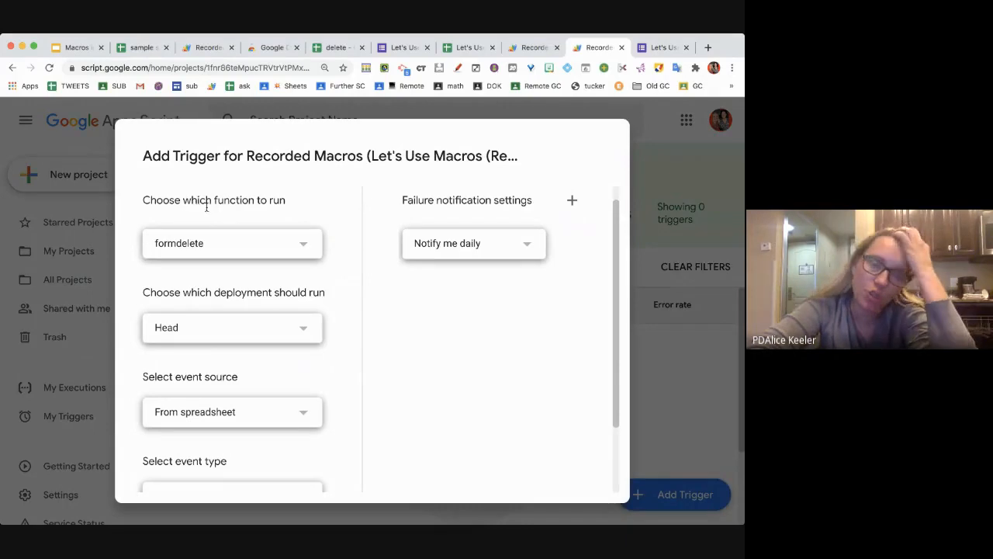
{"action": "left_click", "coordinate": [254, 245]}
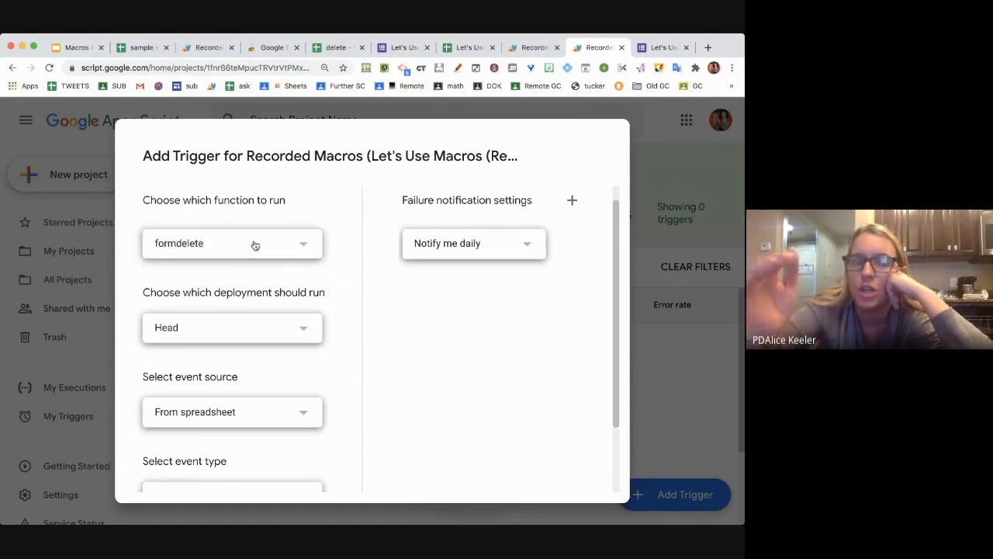
{"action": "scroll", "coordinate": [266, 317], "scroll_direction": "down", "scroll_amount": 2}
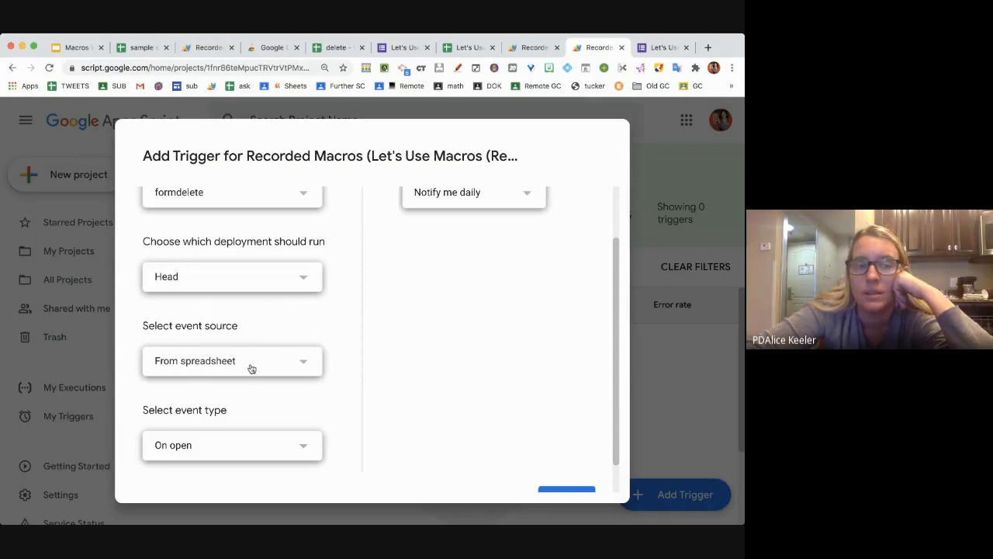
{"action": "left_click", "coordinate": [291, 283]}
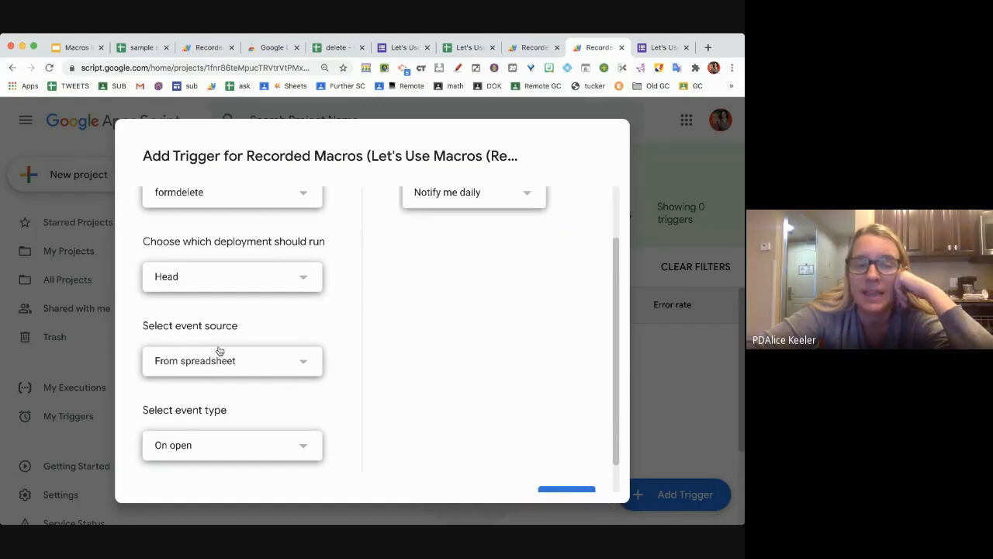
{"action": "left_click", "coordinate": [231, 370]}
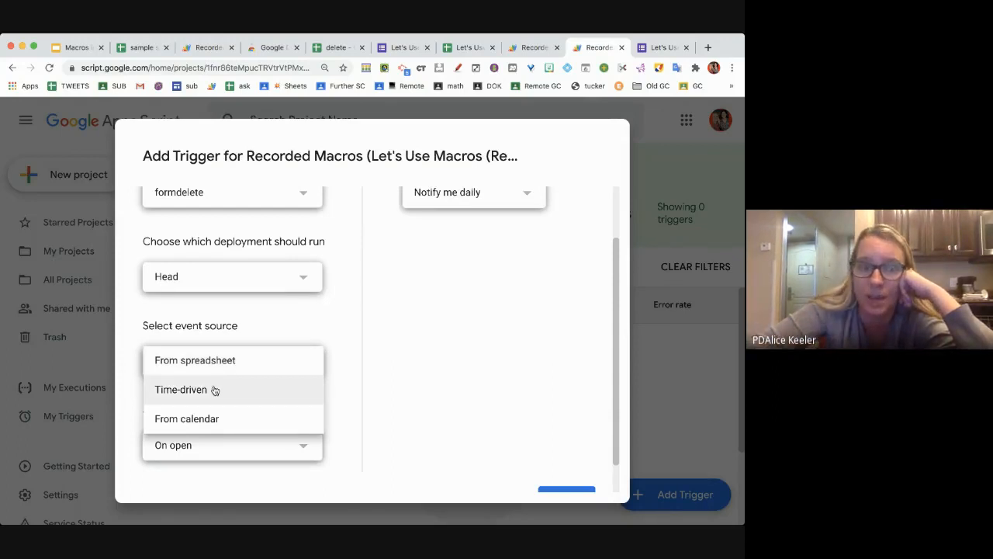
{"action": "left_click", "coordinate": [236, 366]}
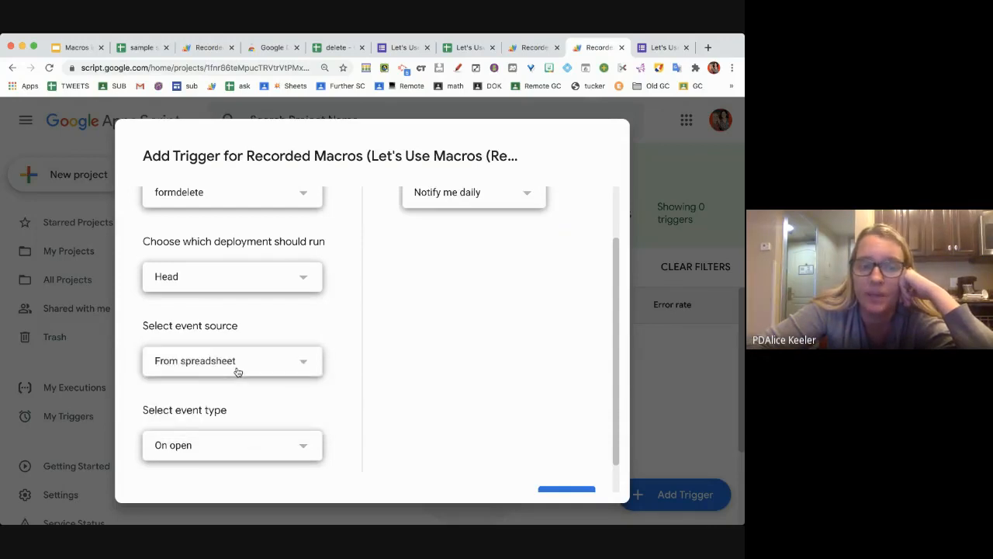
- Set the trigger's event type to On form submit and save the trigger
{"action": "left_click", "coordinate": [215, 456]}
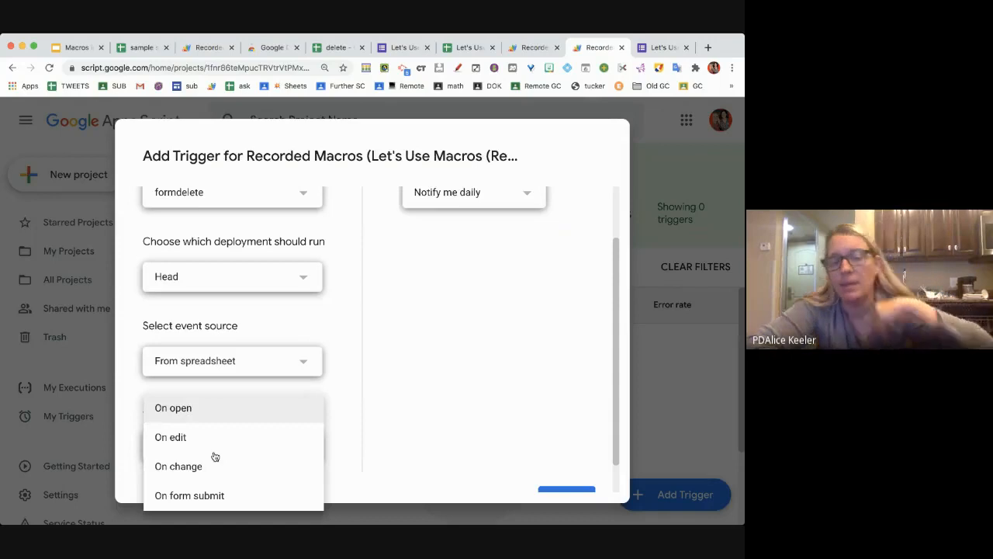
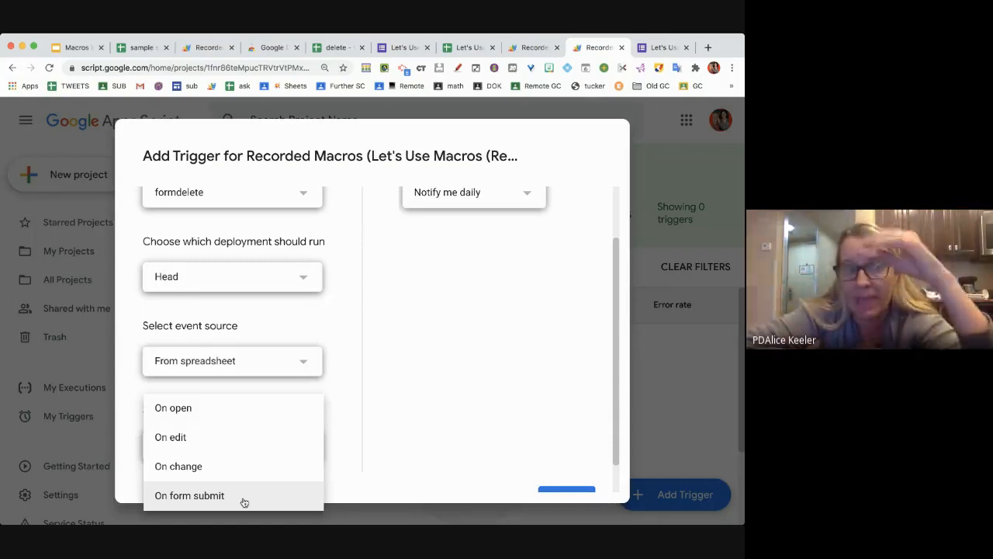
{"action": "left_click", "coordinate": [244, 503]}
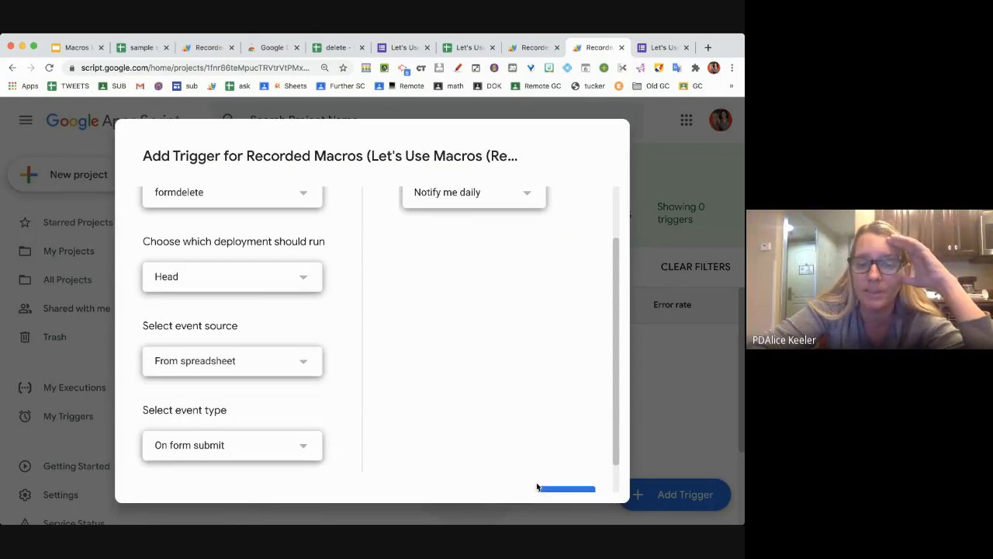
{"action": "scroll", "coordinate": [536, 485], "scroll_direction": "down", "scroll_amount": 2}
{"action": "left_click", "coordinate": [569, 464]}
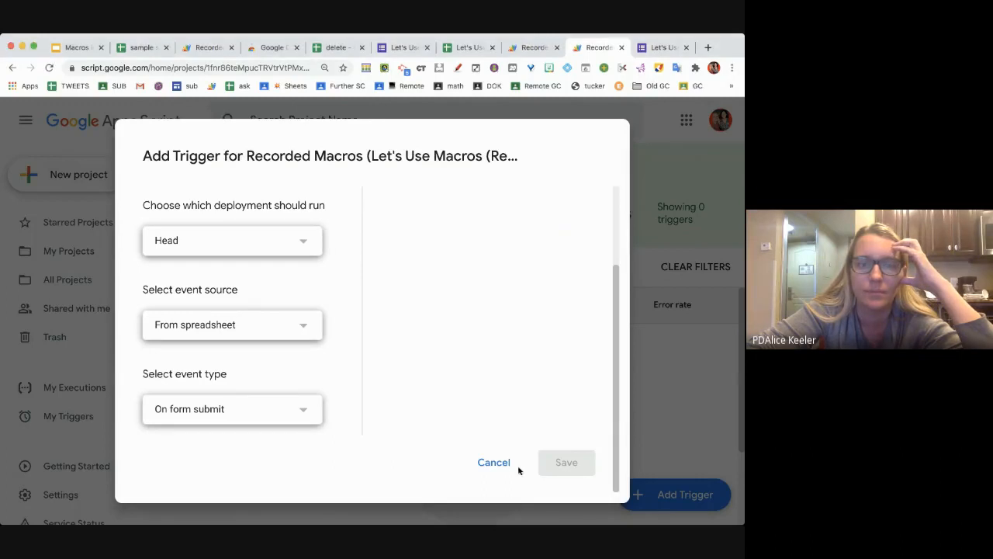
{"action": "left_click", "coordinate": [566, 463]}
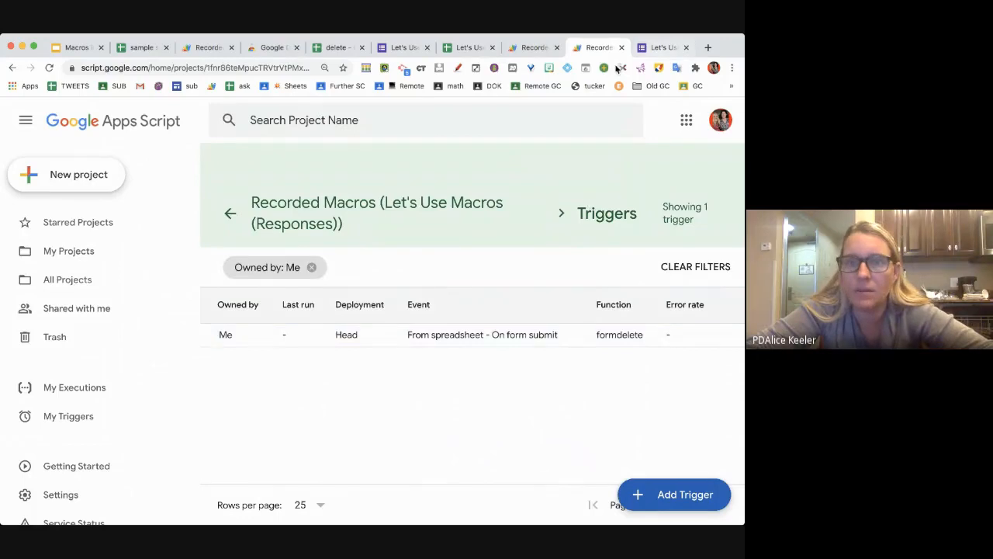
- In the live Let's Use Macros form, answer Favorite Color with "Blue" and Say something long with "long long long time"
{"action": "left_click", "coordinate": [656, 47]}
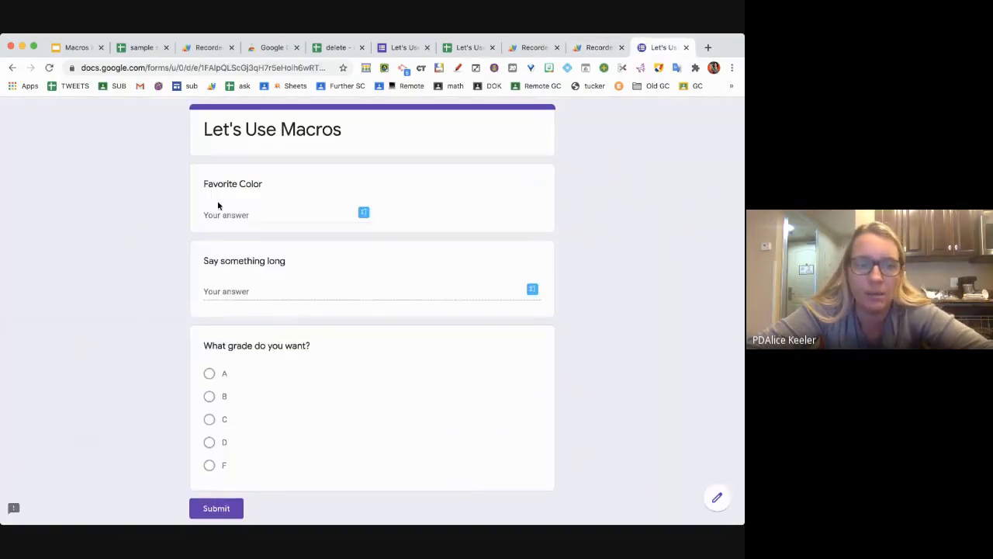
{"action": "type", "text": "Blue"}
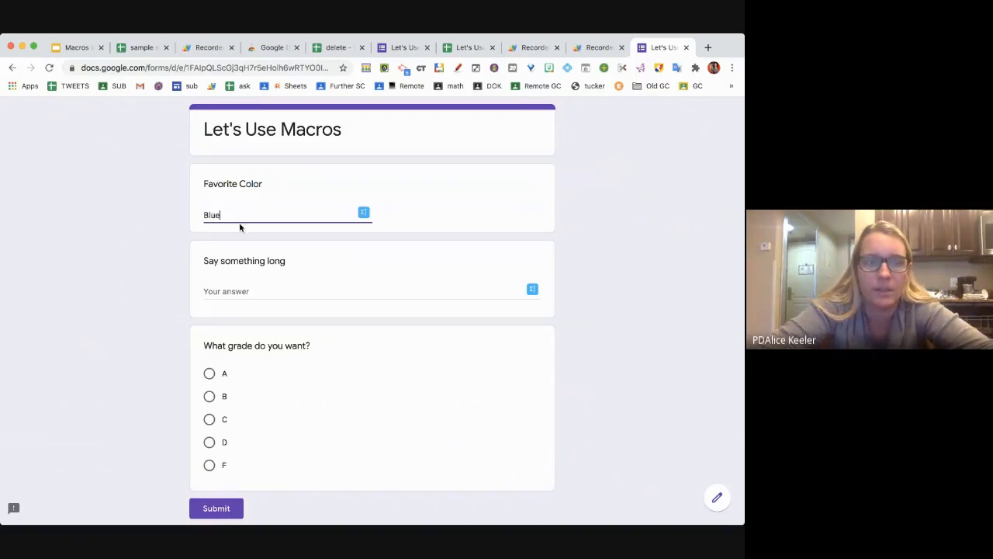
{"action": "left_click", "coordinate": [214, 292]}
{"action": "type", "text": "long "}
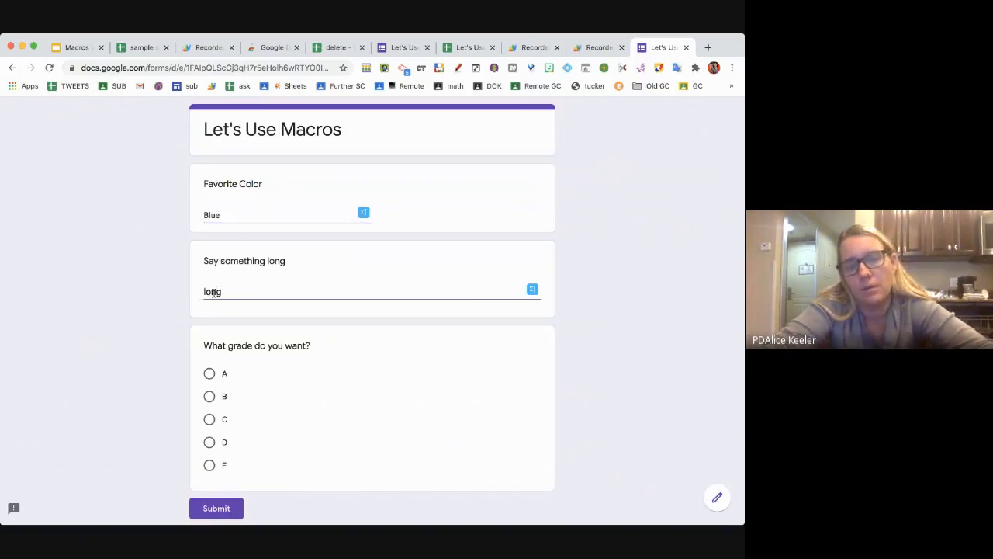
{"action": "type", "text": "long long time"}
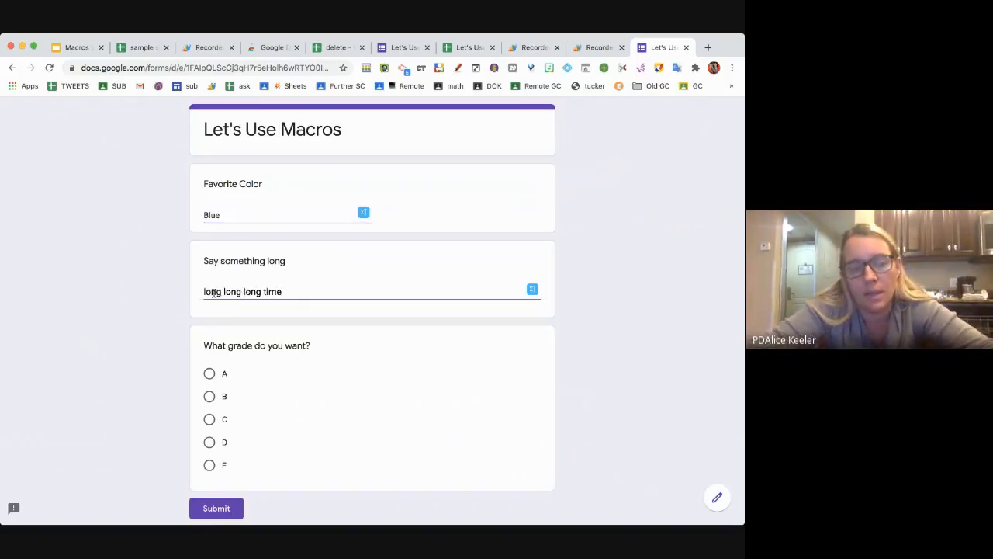
- Lengthen the Say something long answer by repeatedly duplicating the phrase "long long long time"
{"action": "key", "text": "super+a"}
{"action": "key", "text": "super+c"}
{"action": "key", "text": "Right"}
{"action": "key", "text": "super+v"}
{"action": "key", "text": "super+v"}
{"action": "key", "text": "super+v"}
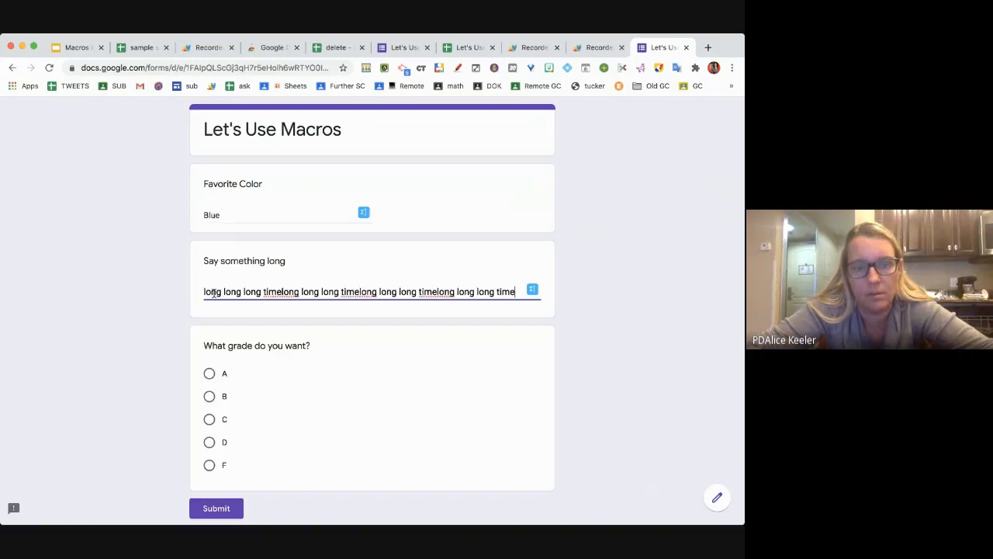
{"action": "key", "text": "super+v"}
{"action": "key", "text": "super+v"}
{"action": "key", "text": "super+v"}
{"action": "key", "text": "super+v"}
{"action": "key", "text": "super+v"}
{"action": "key", "text": "super+v"}
{"action": "key", "text": "super+v"}
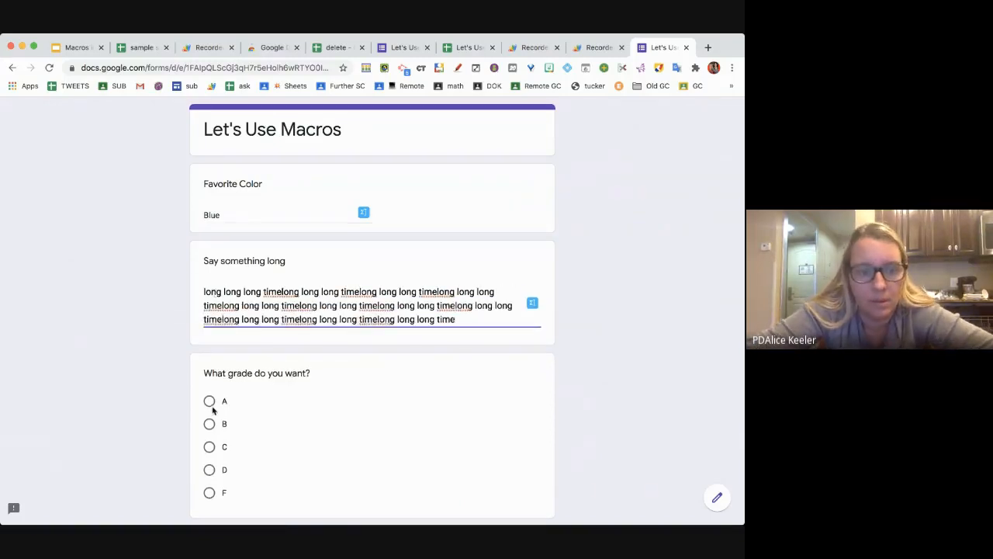
- Choose grade A and submit the form response
{"action": "left_click", "coordinate": [211, 404]}
{"action": "scroll", "coordinate": [214, 410], "scroll_direction": "down", "scroll_amount": 3}
{"action": "left_click", "coordinate": [215, 433]}
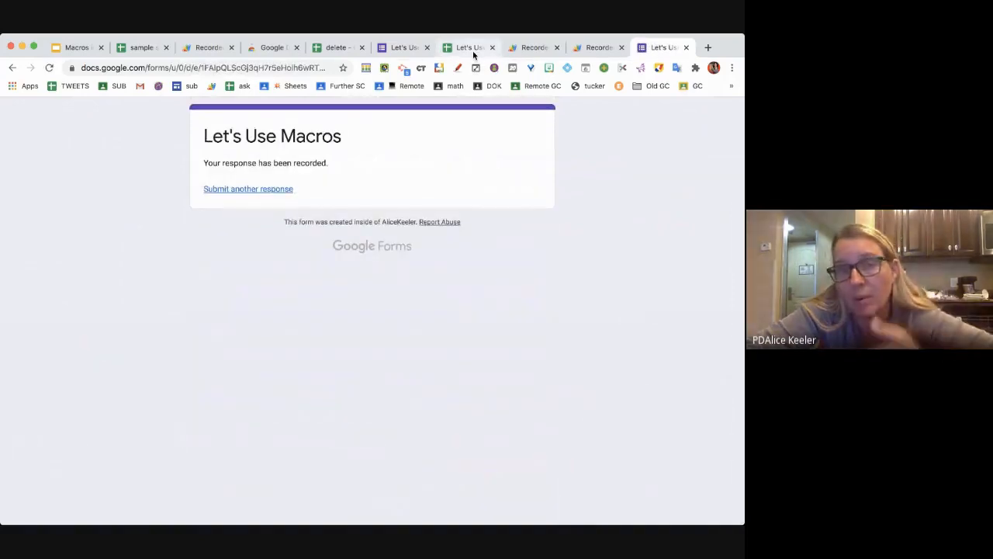
- Switch to the response spreadsheet, dismiss the Manage macros dialog and check the new Blue response's long text and grade formatting
{"action": "left_click", "coordinate": [473, 51]}
{"action": "left_click", "coordinate": [404, 380]}
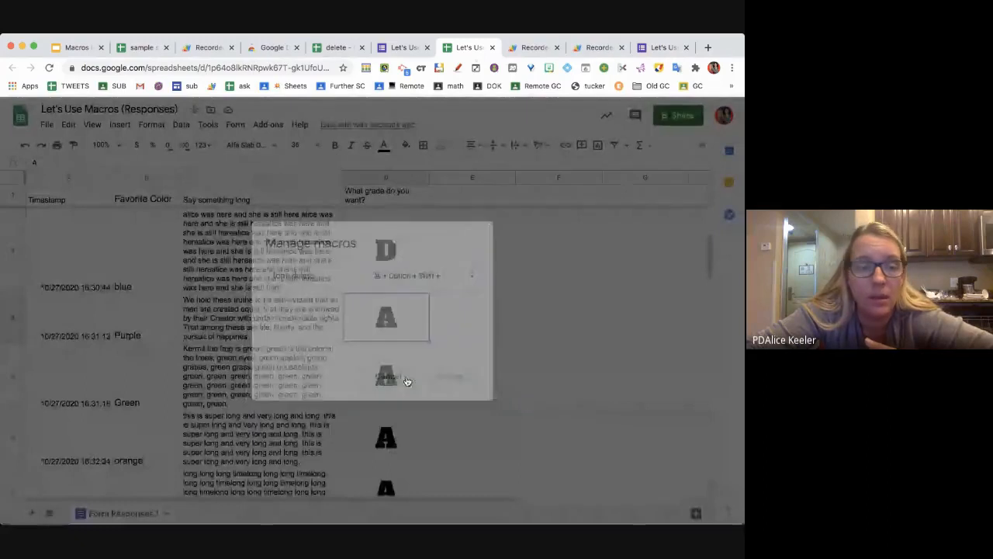
{"action": "scroll", "coordinate": [284, 405], "scroll_direction": "down", "scroll_amount": 5}
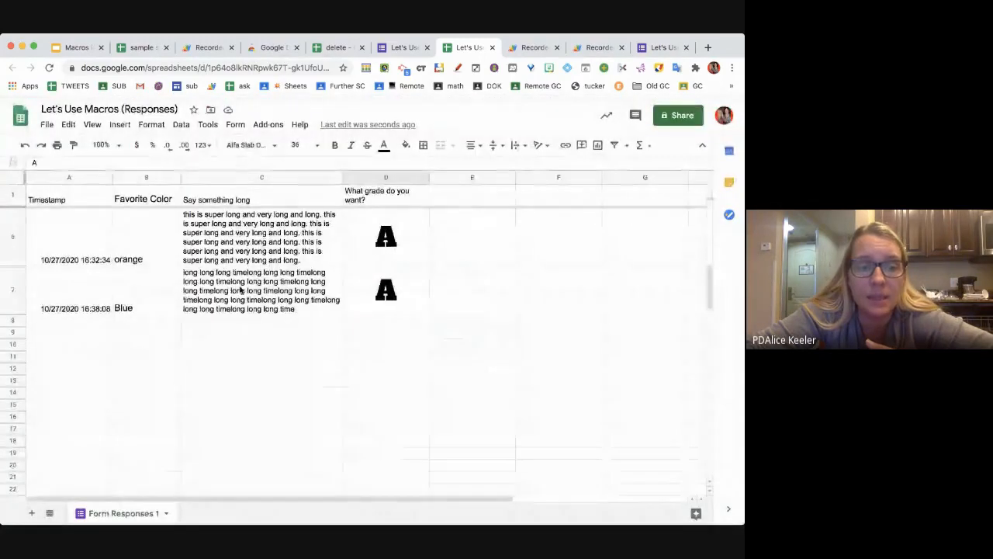
{"action": "left_click", "coordinate": [263, 298]}
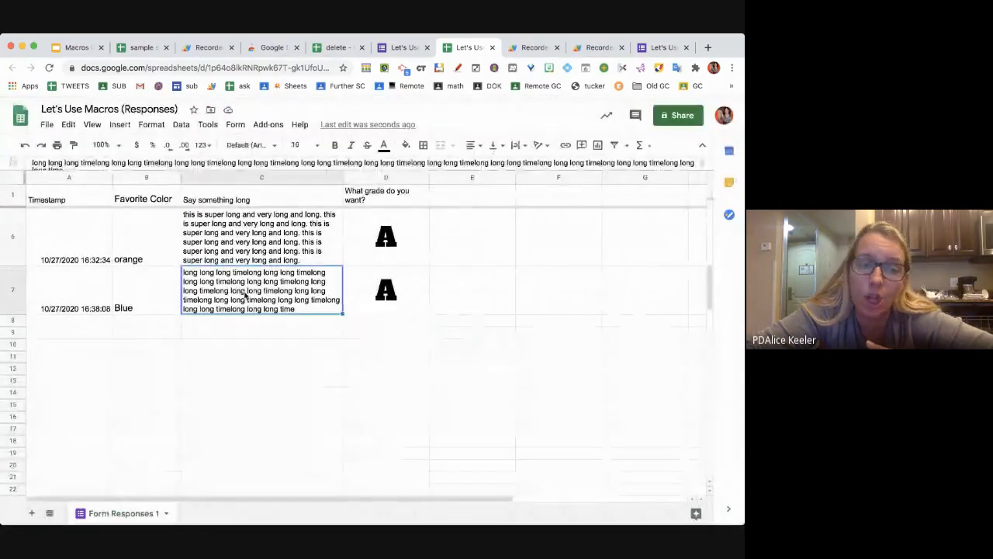
{"action": "left_click", "coordinate": [427, 291]}
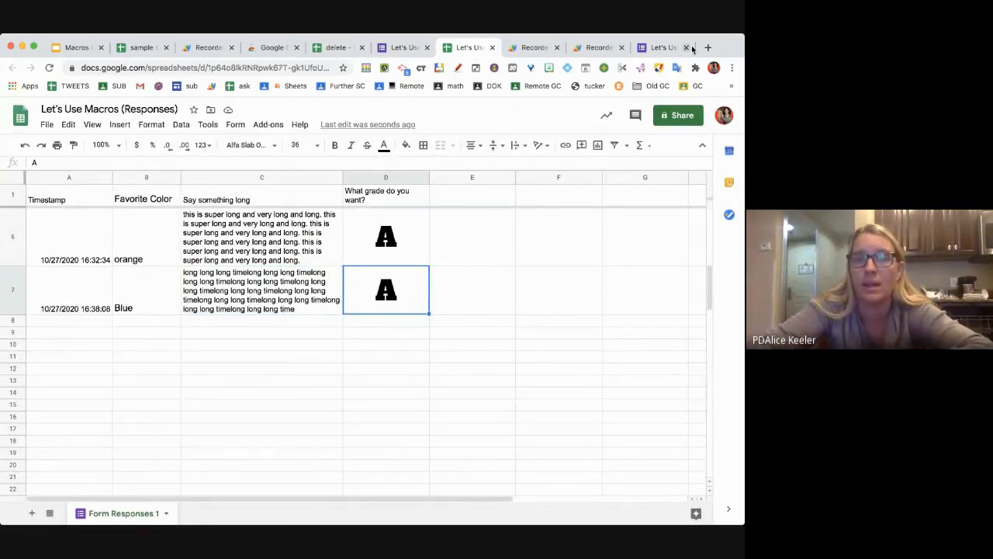
- Submit another form response with favorite color "chartruce", repeated "long long long time" text and grade B
{"action": "left_click", "coordinate": [672, 46]}
{"action": "left_click", "coordinate": [273, 190]}
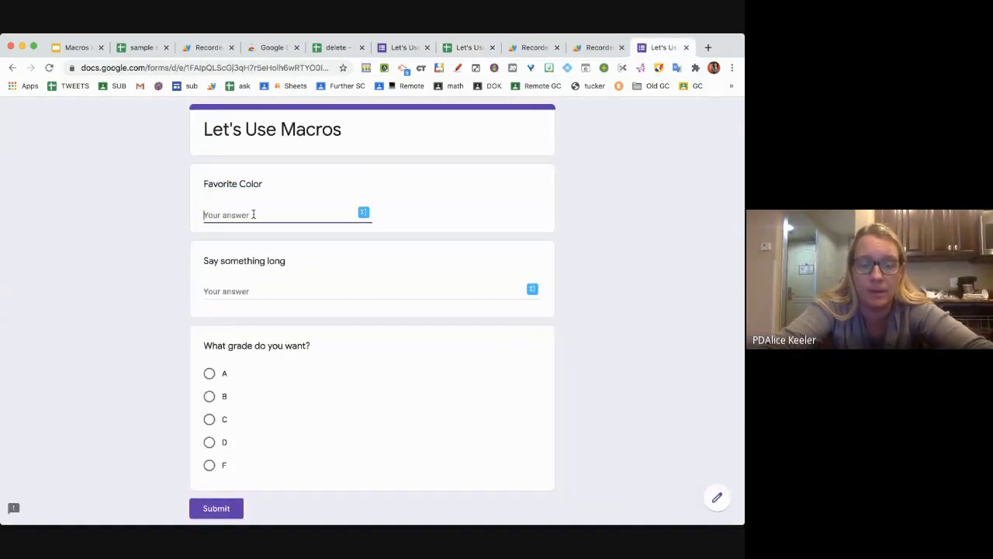
{"action": "type", "text": "chartruce"}
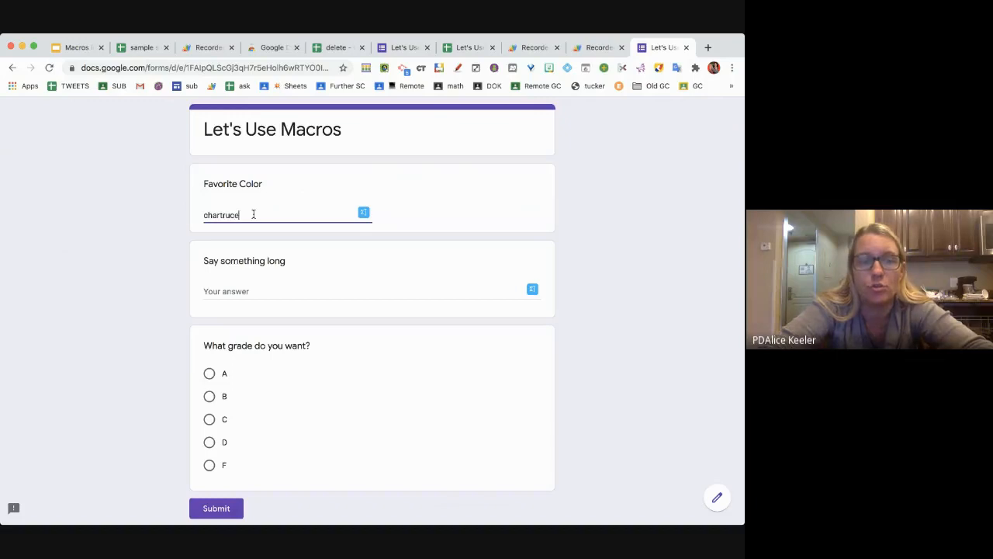
{"action": "left_click", "coordinate": [241, 285]}
{"action": "type", "text": "long long long timelong long long timelong long long timelong long long timelong long long timelong long long timelong long long timelong long long timelong long long timelong long long time"}
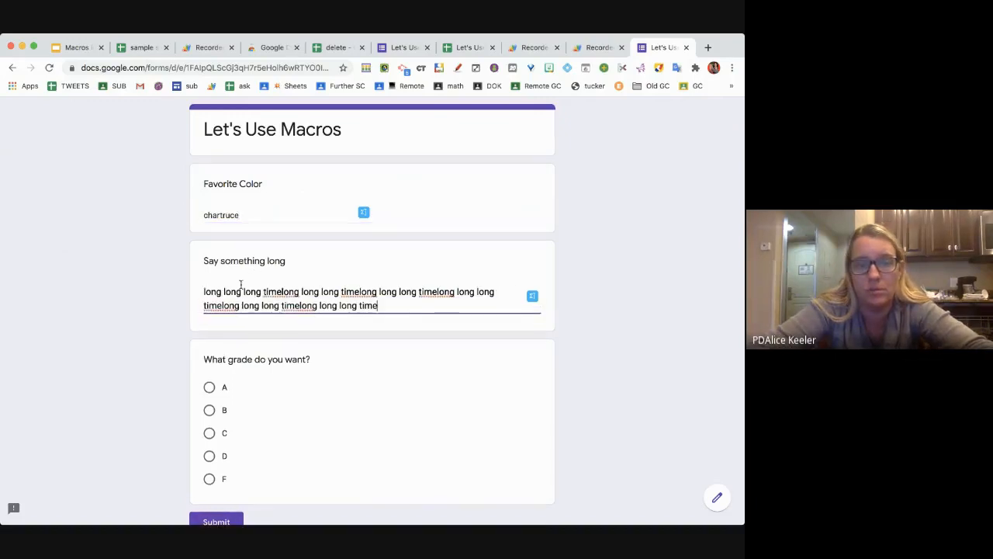
{"action": "type", "text": "long long long timelong long long timelong long long timelong long long timelong long long timelong long long timelong long long time"}
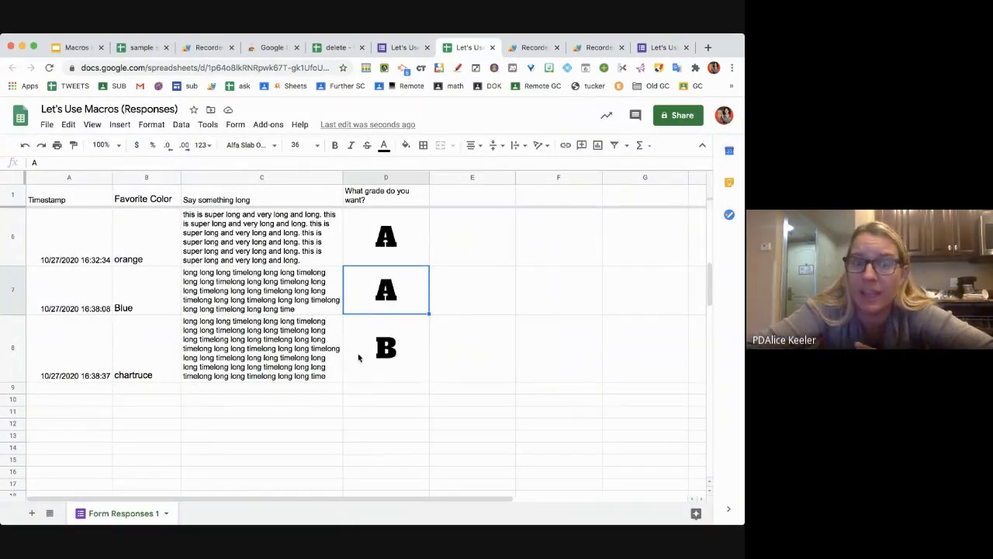
- Select the chartruce response's answers in row 8 to inspect their formatting, and close the two Apps Script pages
{"action": "left_click_drag", "start_coordinate": [358, 354], "coordinate": [117, 368]}
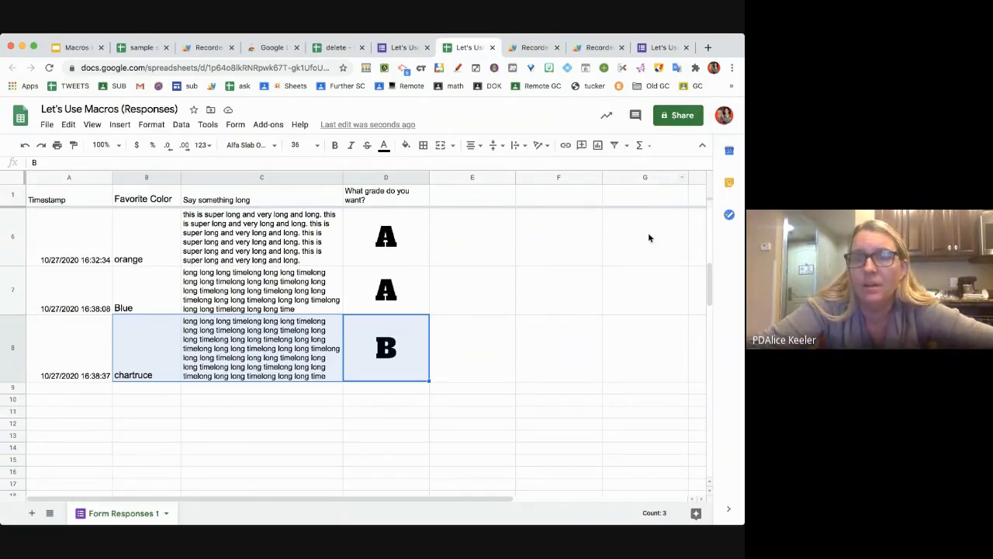
{"action": "left_click", "coordinate": [556, 47]}
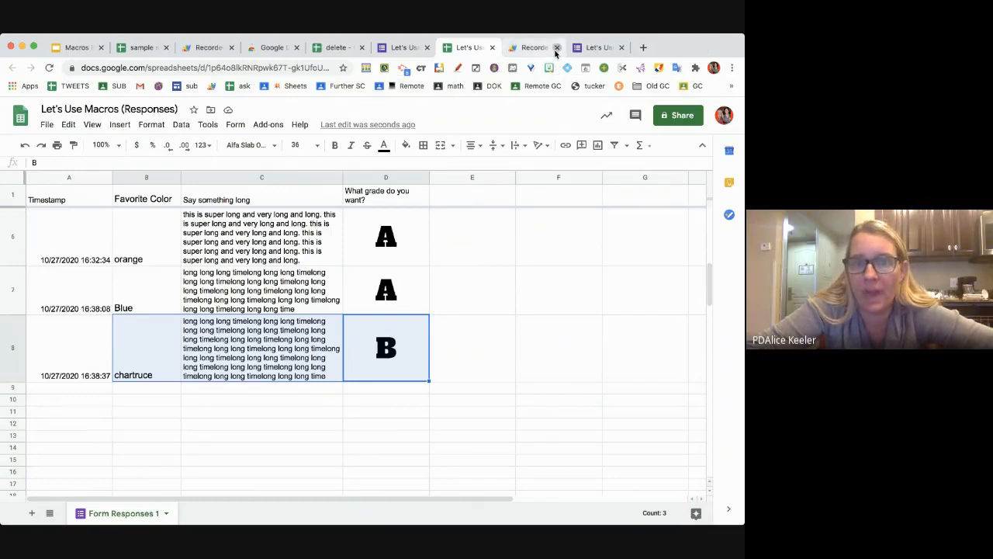
{"action": "left_click", "coordinate": [556, 47]}
- From the form's response spreadsheet, reopen the form delete macro's script for editing and view the current project's triggers
{"action": "left_click", "coordinate": [400, 47]}
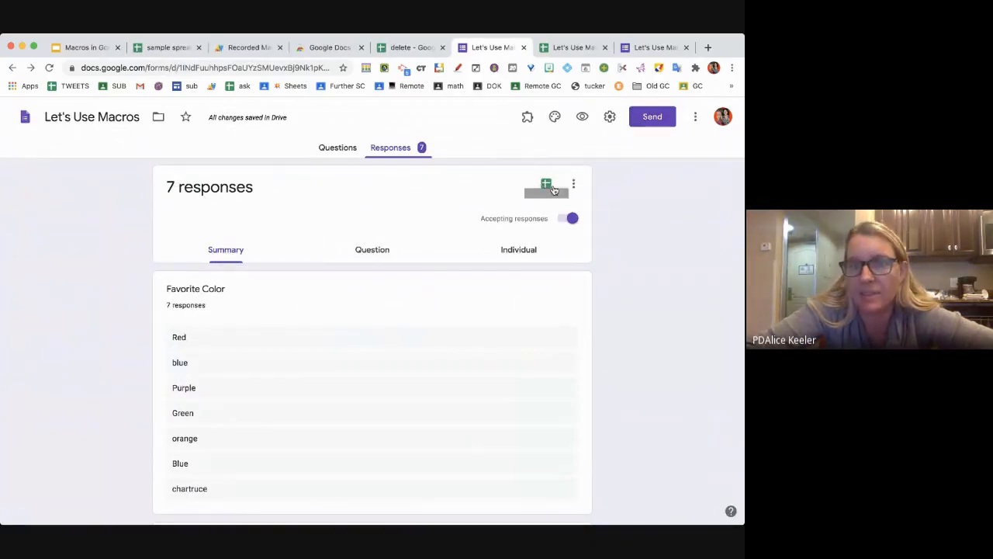
{"action": "left_click", "coordinate": [565, 48]}
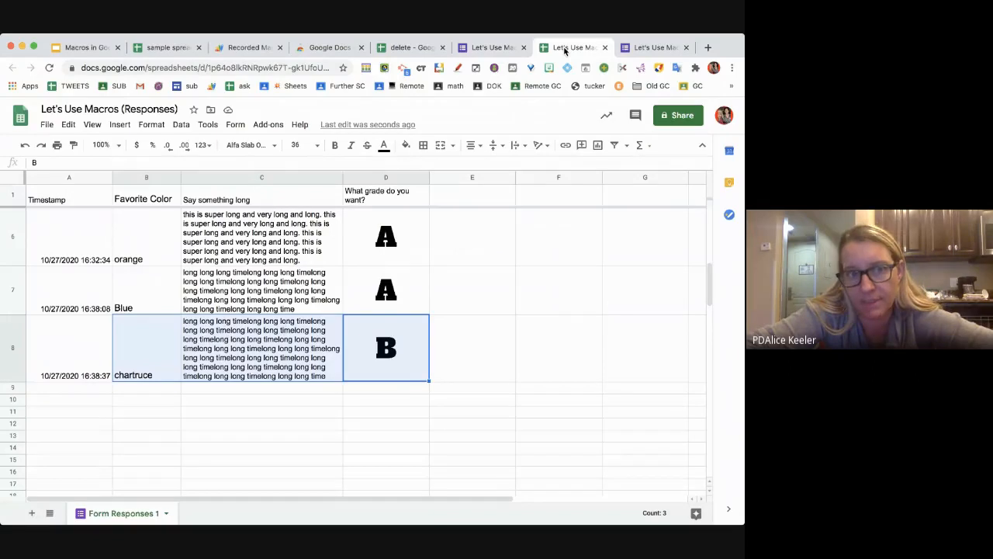
{"action": "left_click", "coordinate": [201, 127]}
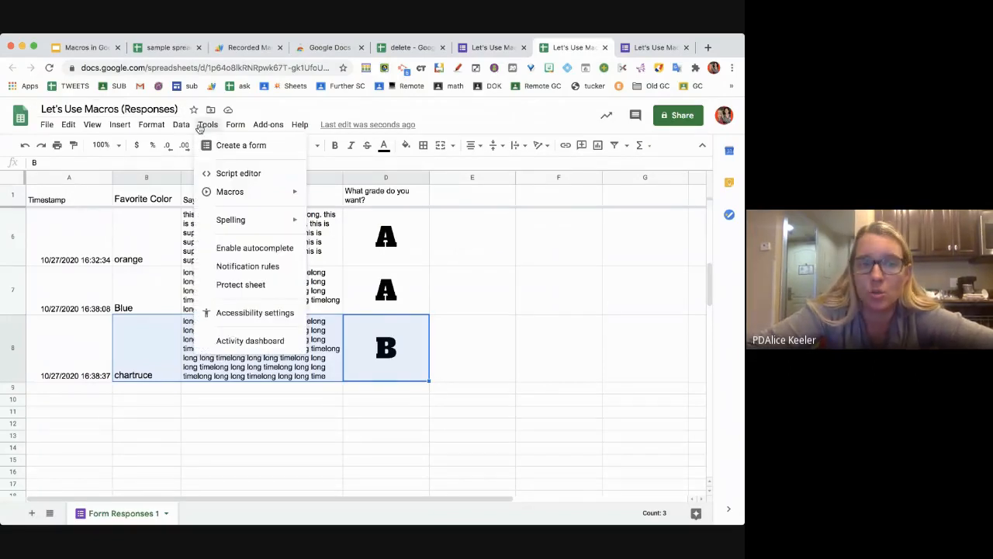
{"action": "mouse_move", "coordinate": [218, 194]}
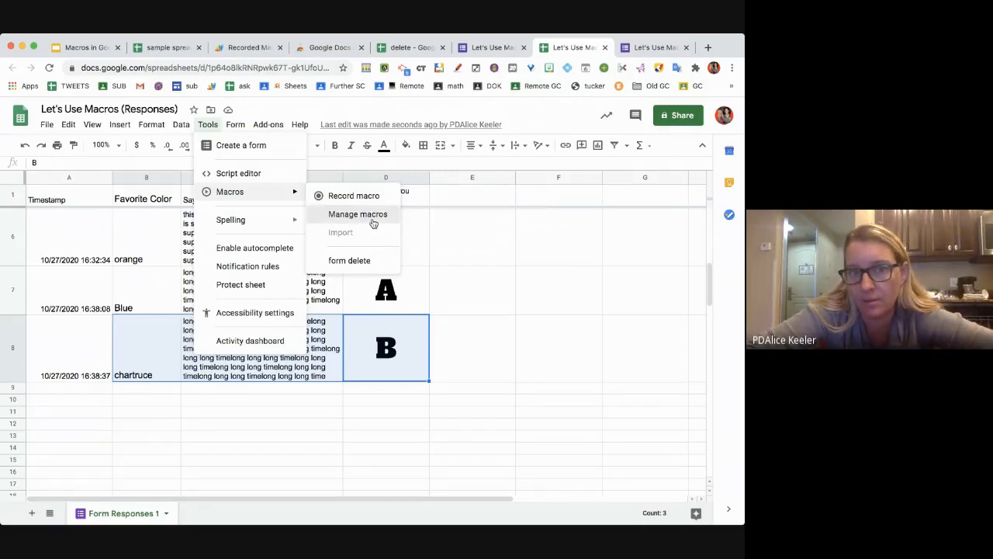
{"action": "left_click", "coordinate": [373, 222]}
{"action": "left_click", "coordinate": [473, 275]}
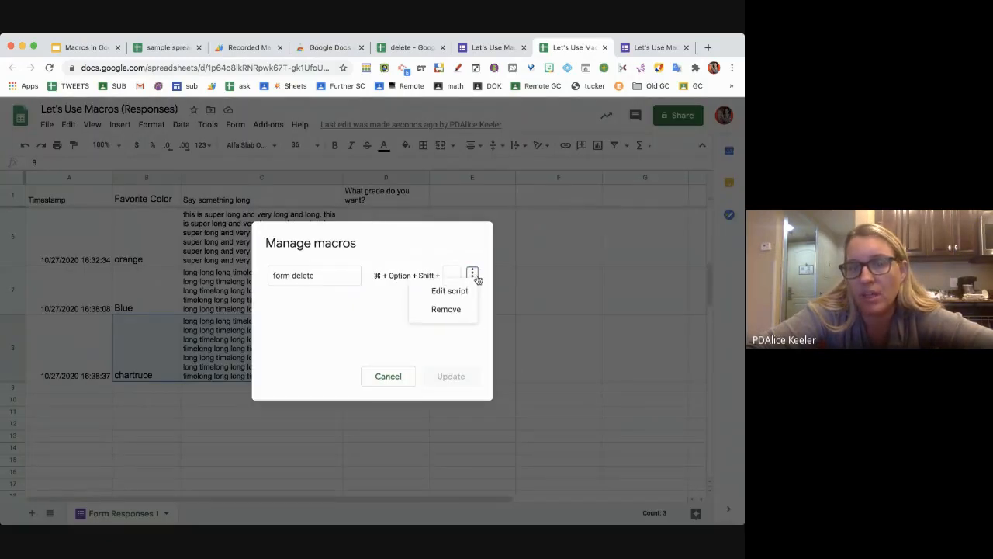
{"action": "left_click", "coordinate": [449, 291]}
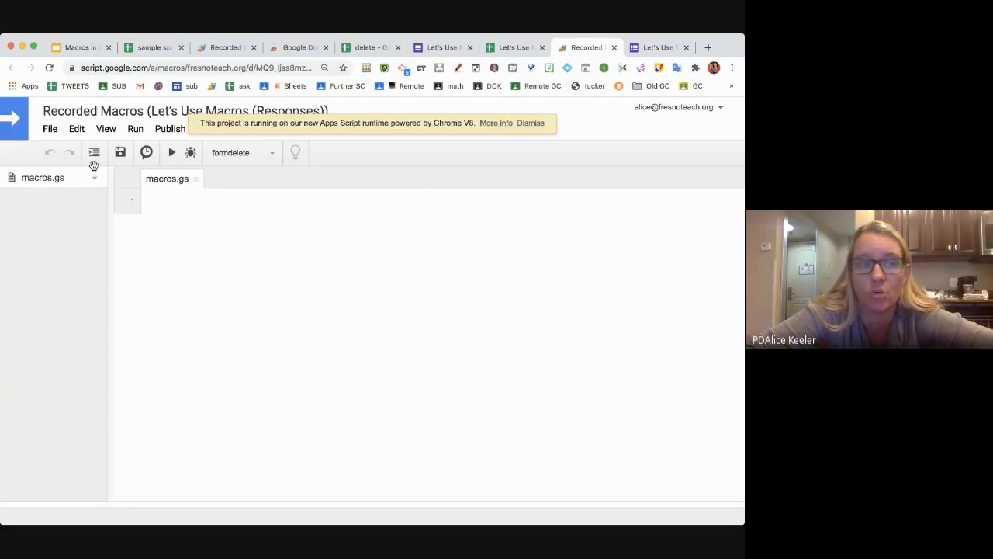
{"action": "left_click", "coordinate": [80, 131]}
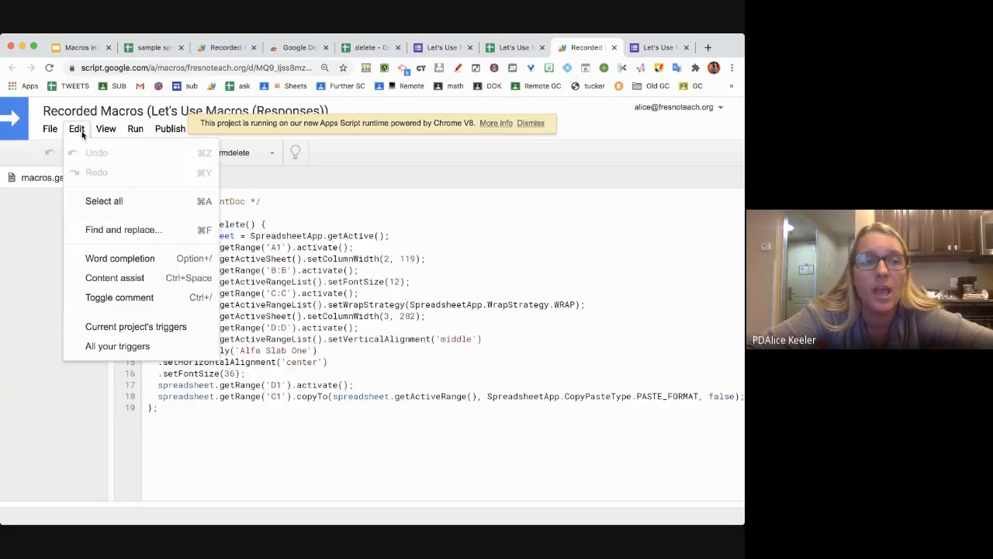
{"action": "left_click", "coordinate": [113, 327]}
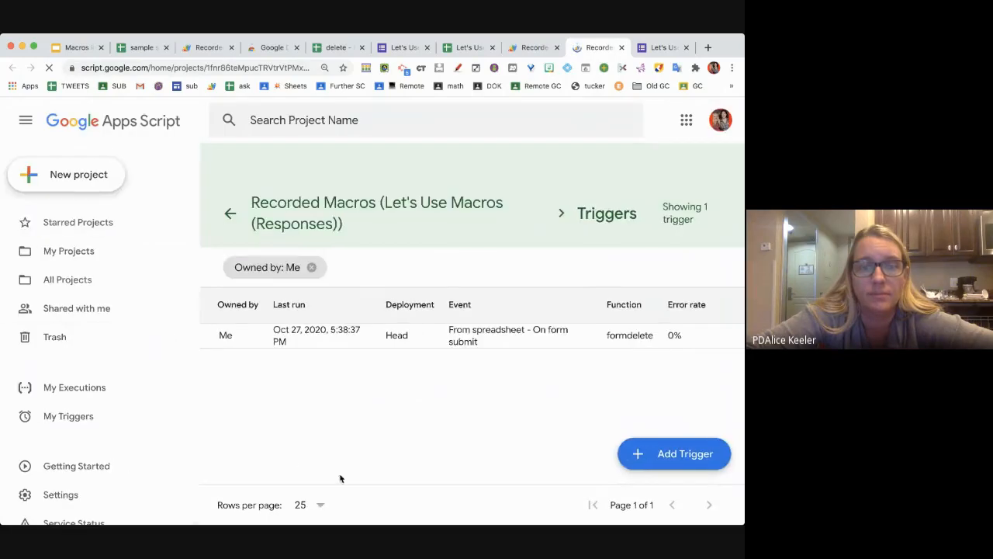
- Set up another formdelete trigger with deployment Head, source From spreadsheet and event type On form submit, and discard it without saving
{"action": "left_click", "coordinate": [635, 459]}
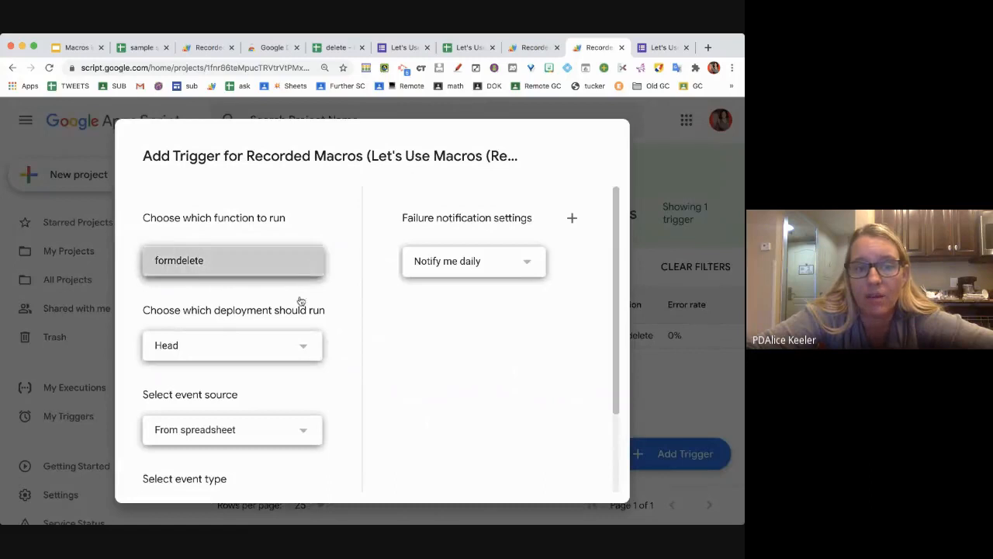
{"action": "scroll", "coordinate": [300, 326], "scroll_direction": "down", "scroll_amount": 2}
{"action": "left_click", "coordinate": [290, 333]}
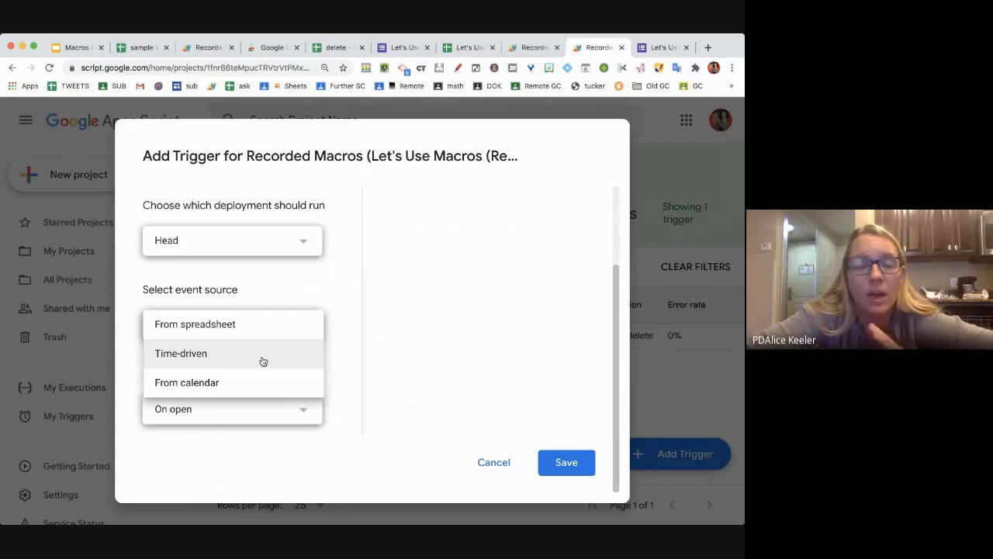
{"action": "left_click", "coordinate": [348, 352]}
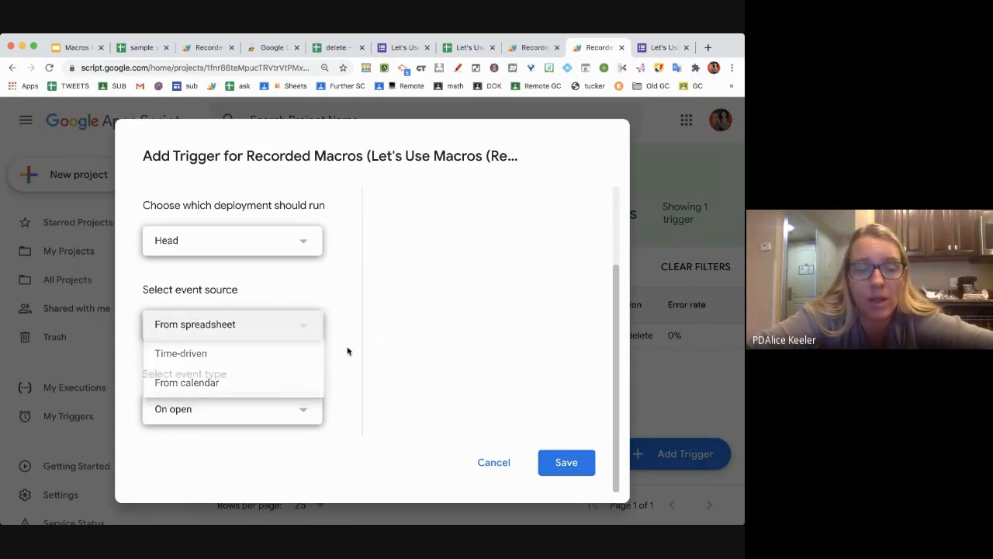
{"action": "left_click", "coordinate": [263, 409]}
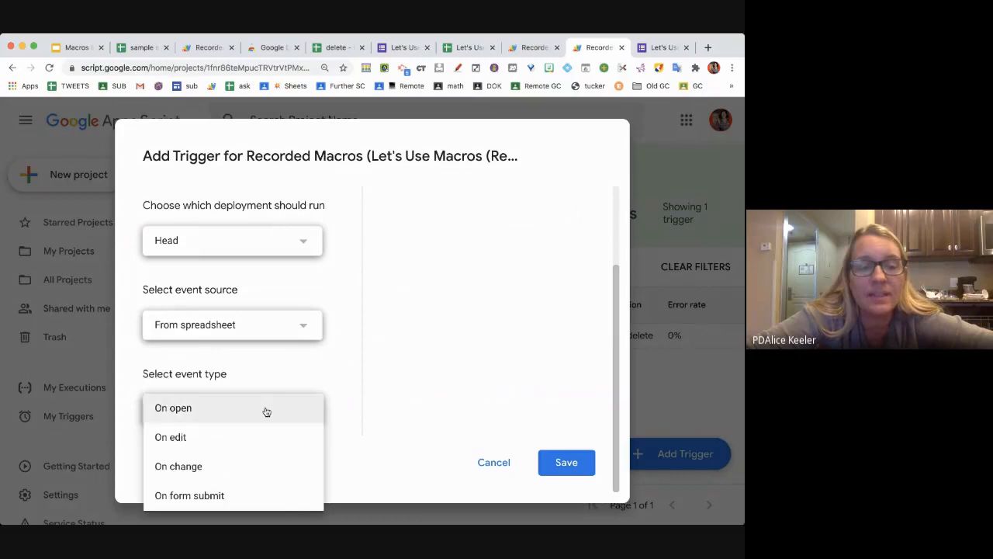
{"action": "left_click", "coordinate": [245, 496]}
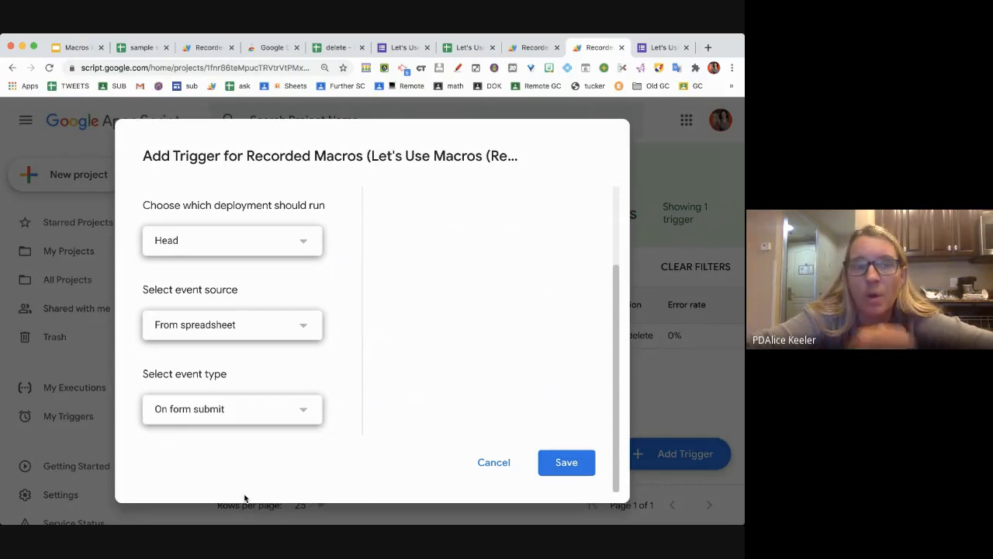
{"action": "left_click", "coordinate": [491, 464]}
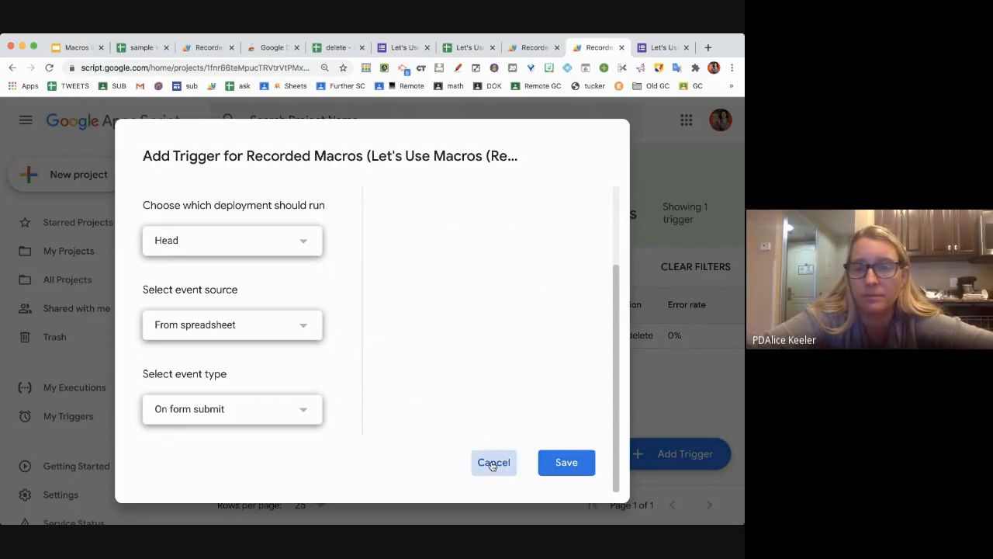